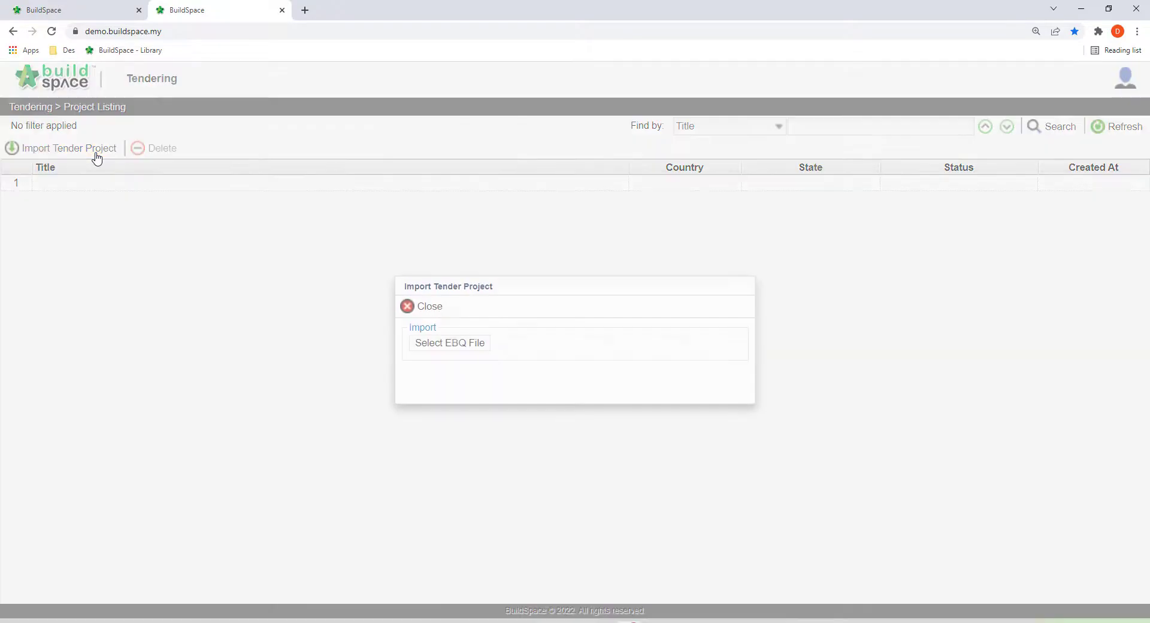
- Import the tender project from the file cadangan-membina-buildspace-building.ebq
click(419, 344)
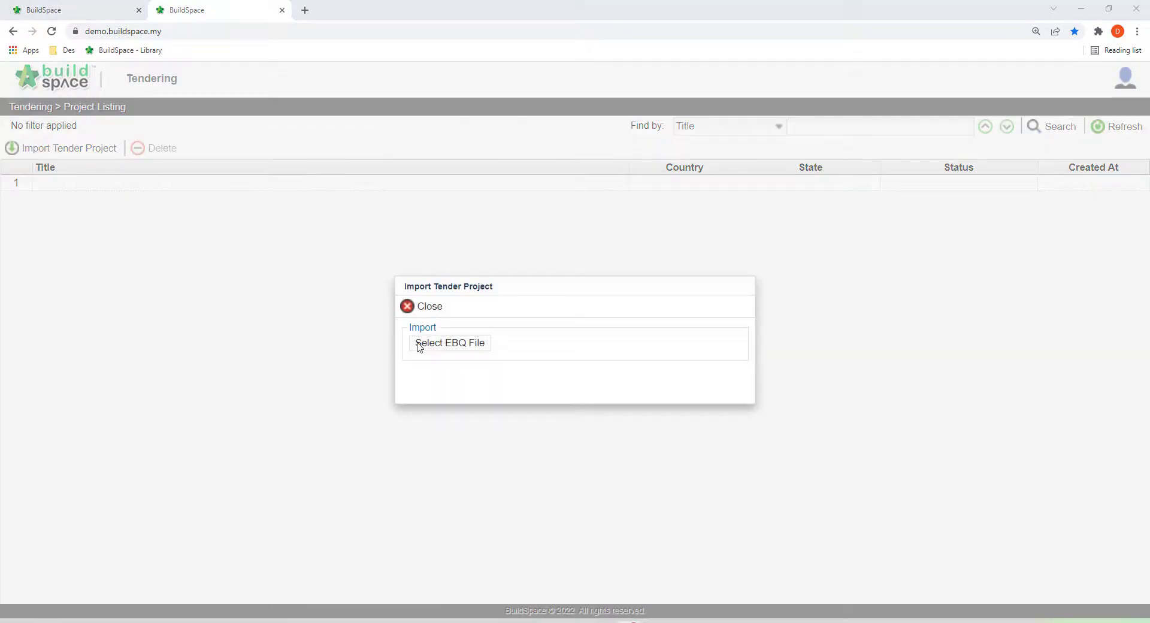
click(530, 282)
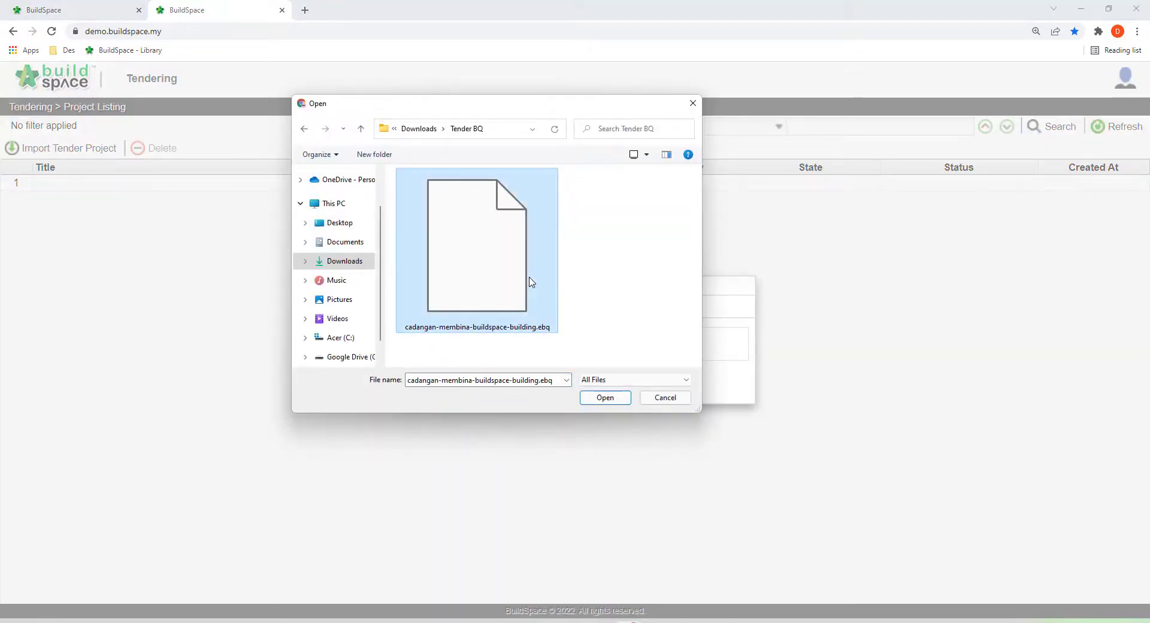
click(621, 397)
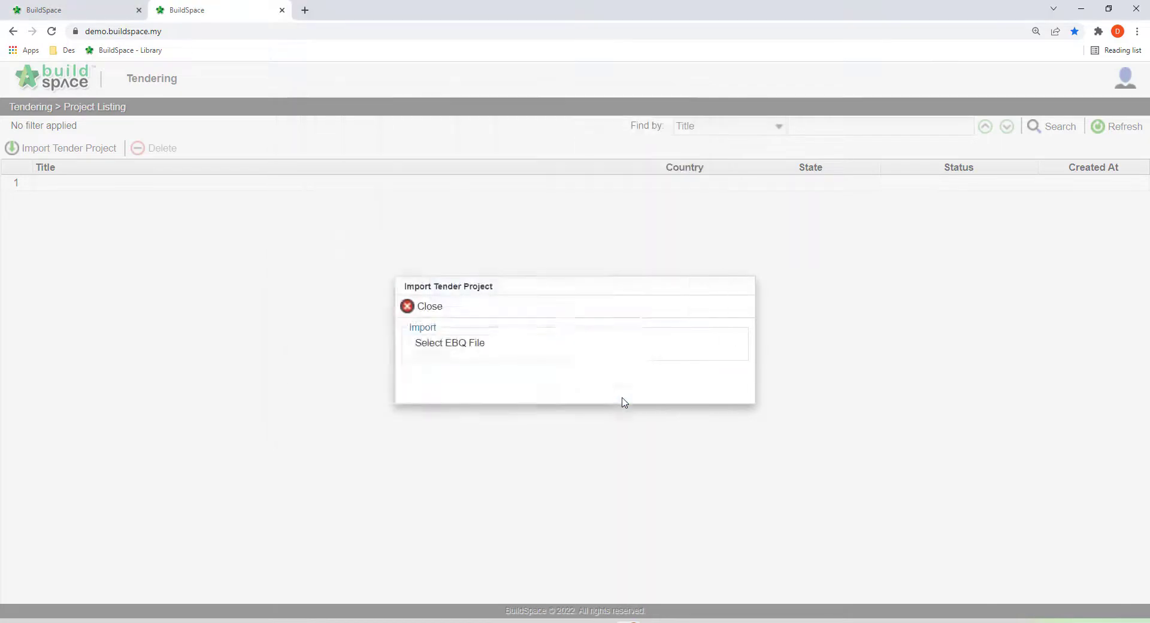
click(496, 323)
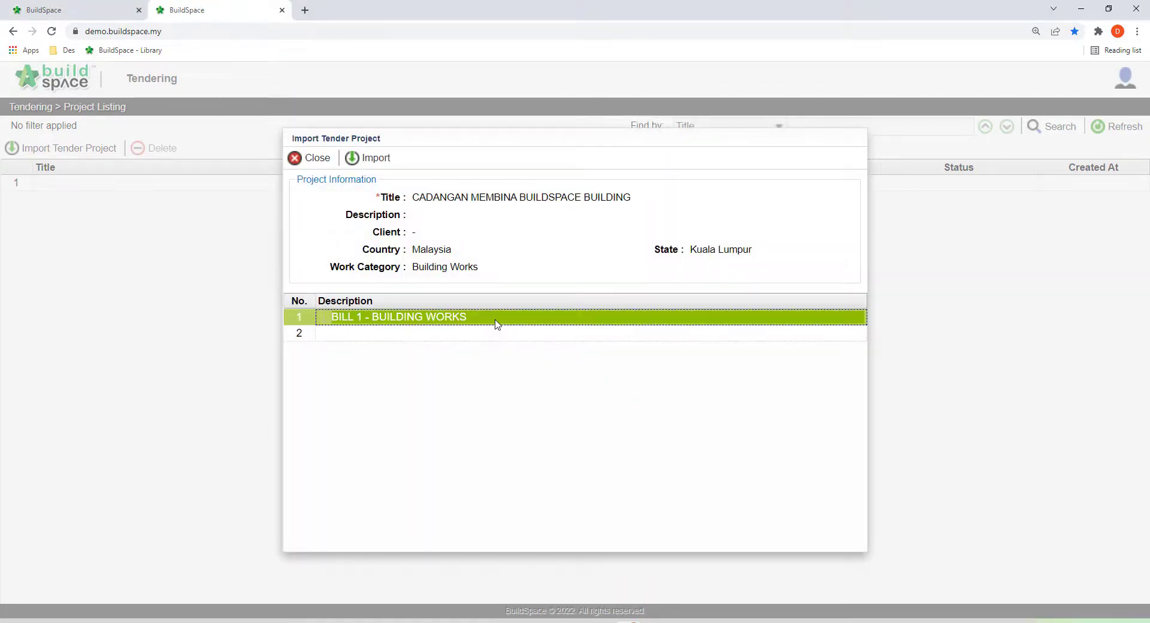
click(370, 158)
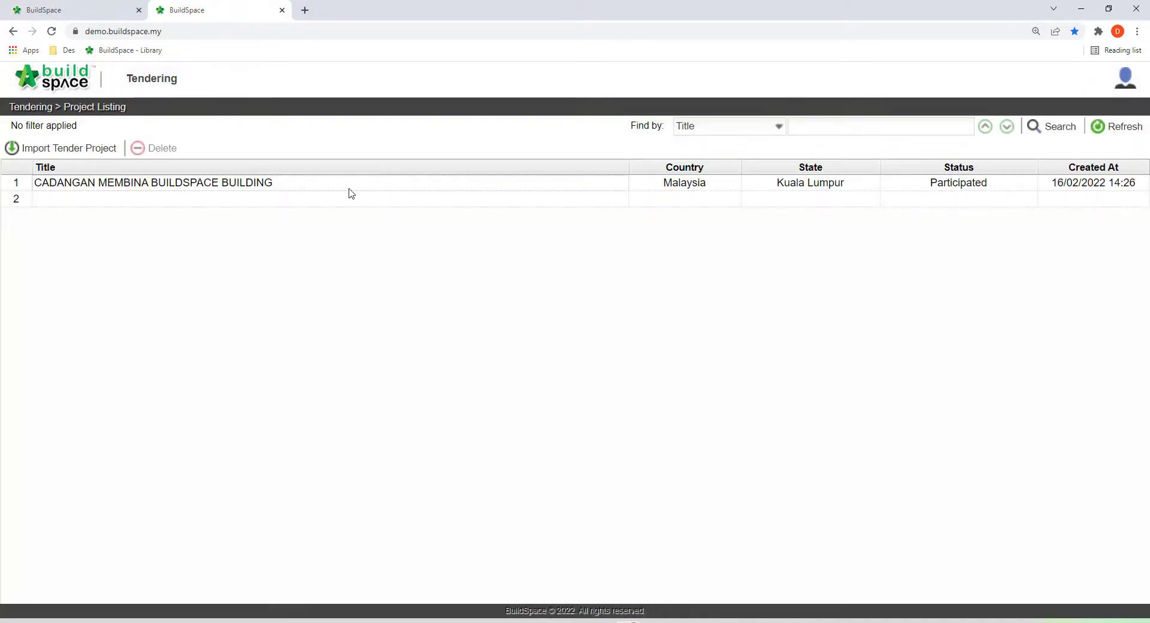
- Open the imported project's BILL 1 - BUILDING WORKS and examine the items of its FRAME element
click(295, 188)
double_click(295, 187)
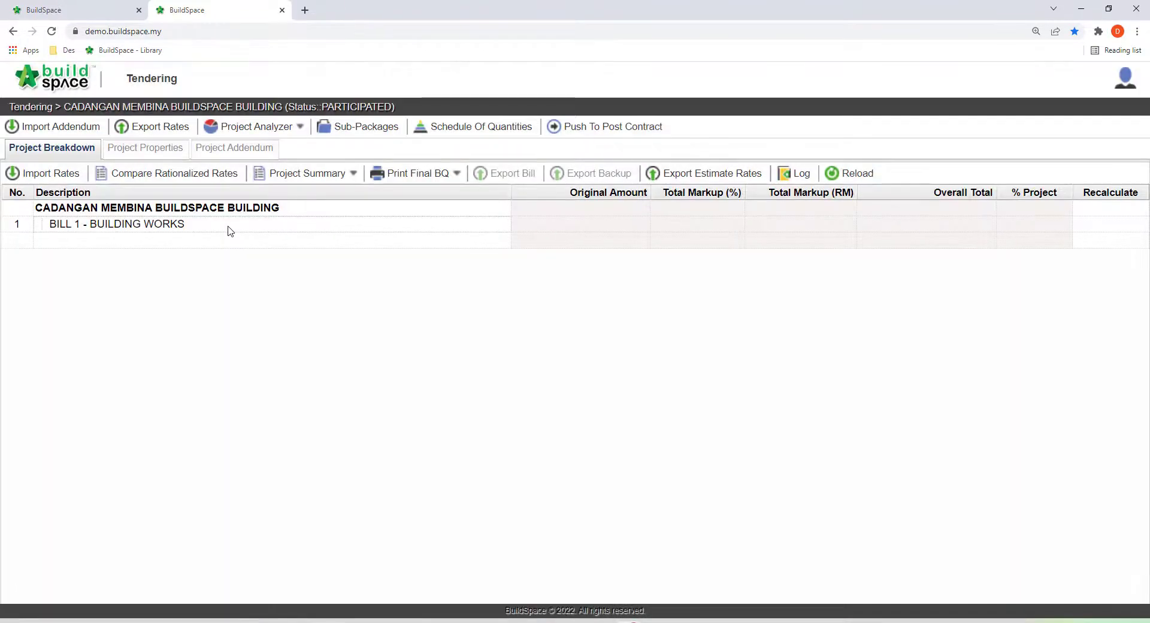
double_click(229, 228)
click(225, 283)
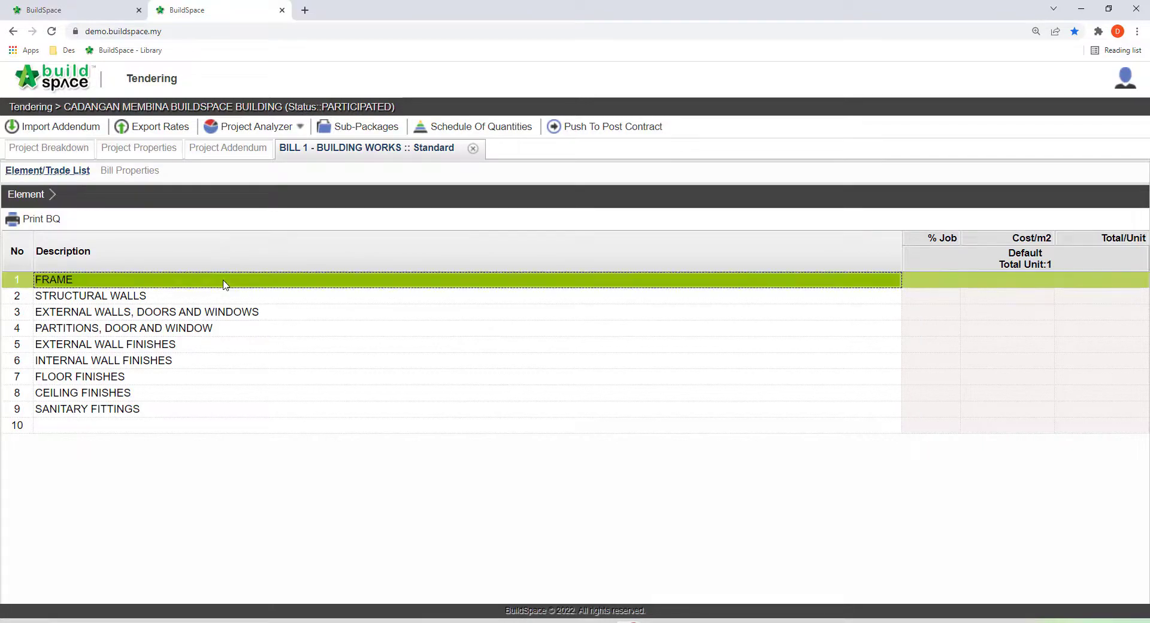
double_click(256, 284)
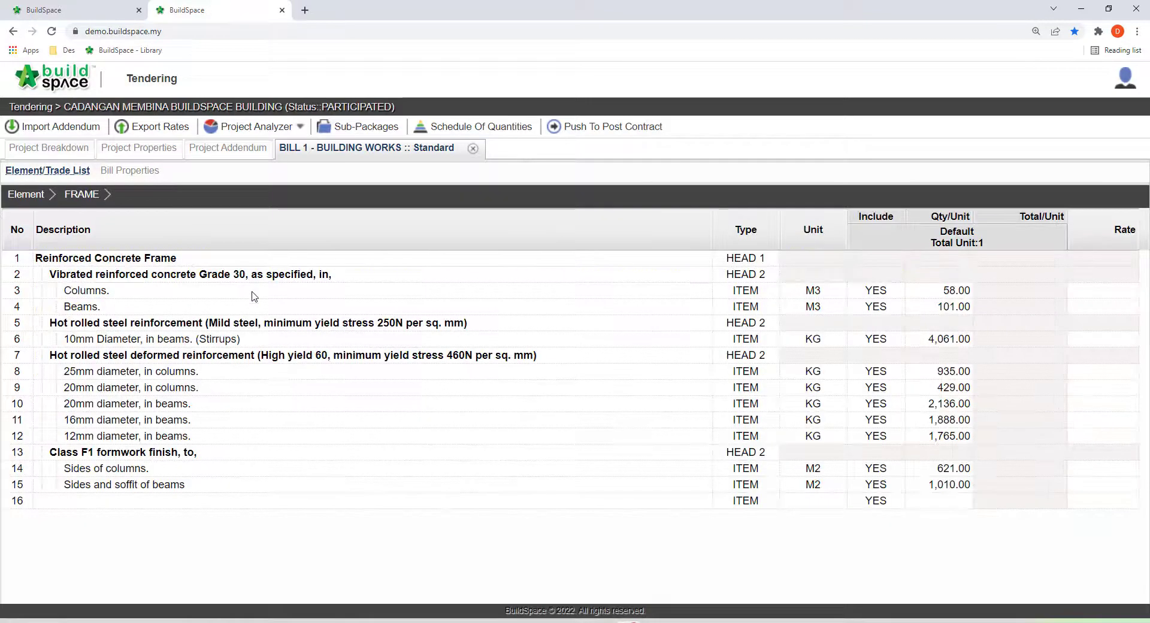
click(252, 296)
click(253, 307)
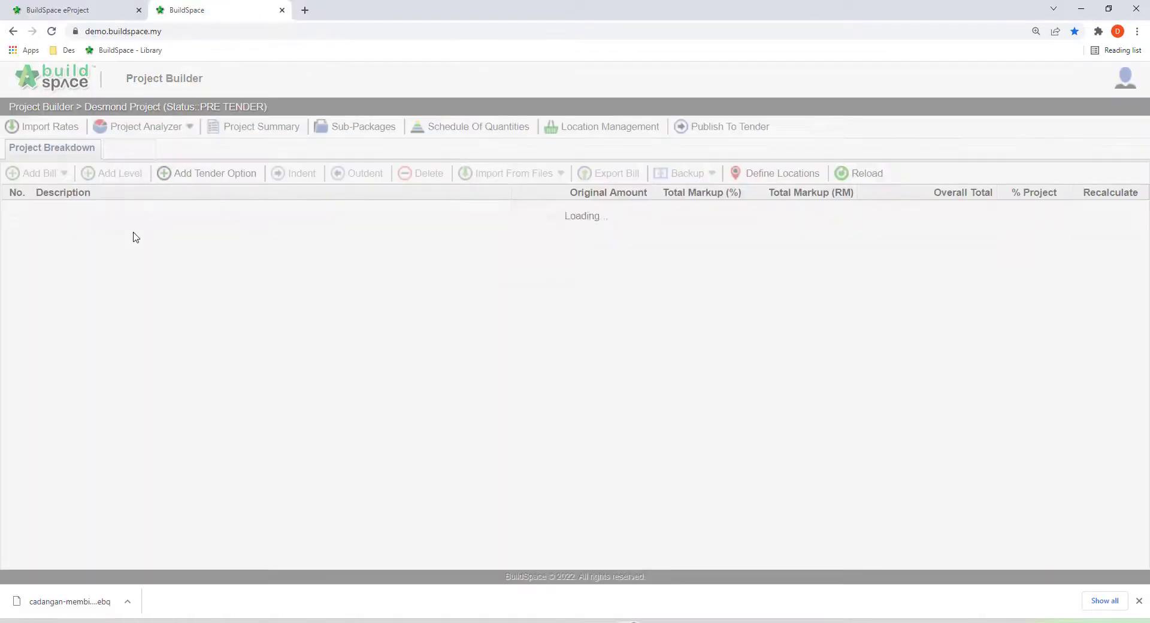
- Add a normal bill named "BILL NO.1 - BUILDING WORKS" to the empty project in Project Builder
click(127, 225)
click(64, 175)
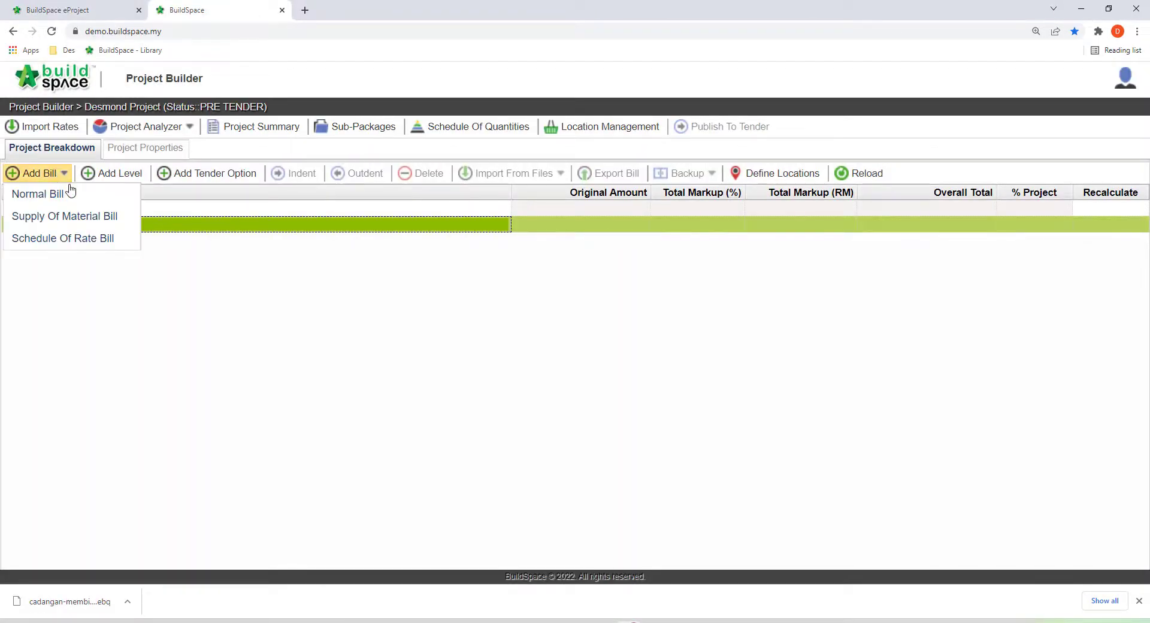
click(37, 194)
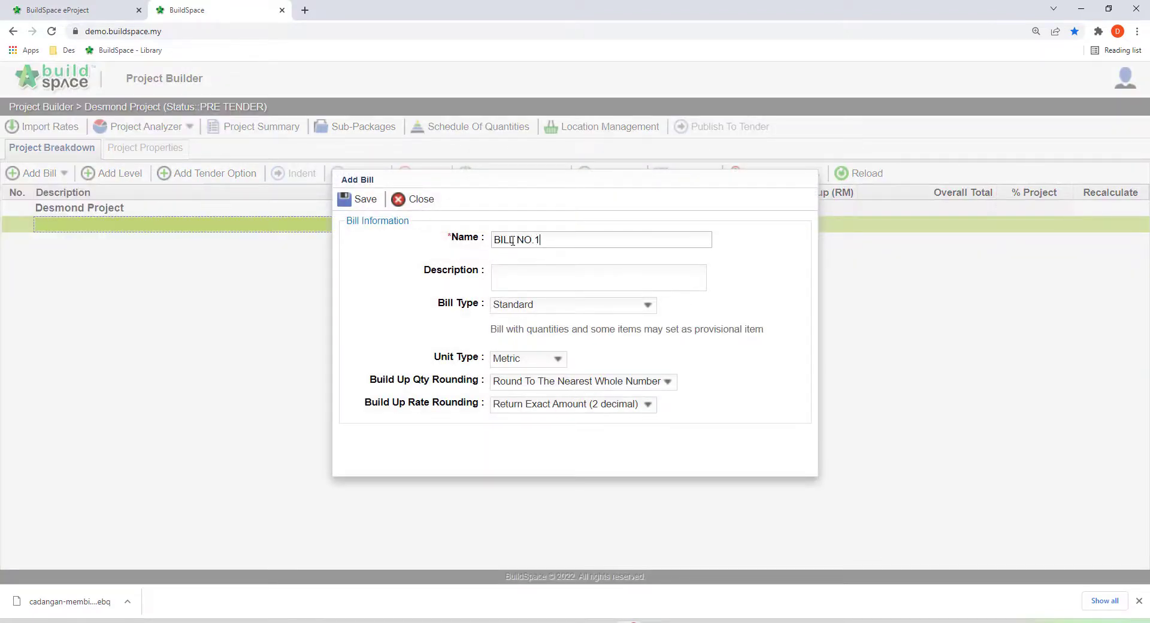
text(BILL NO.1 - BUILDING WORKS)
click(362, 200)
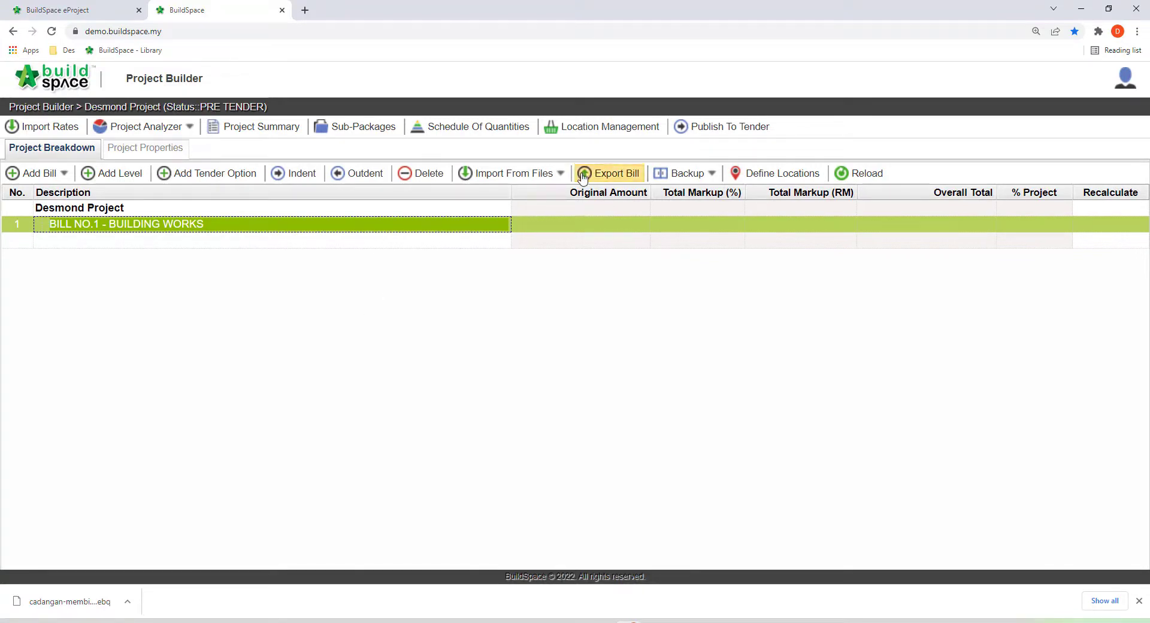
- Load the Excel file "02b. Sample Excel BQ_26102014 edited - lite" for import into the new bill
click(550, 174)
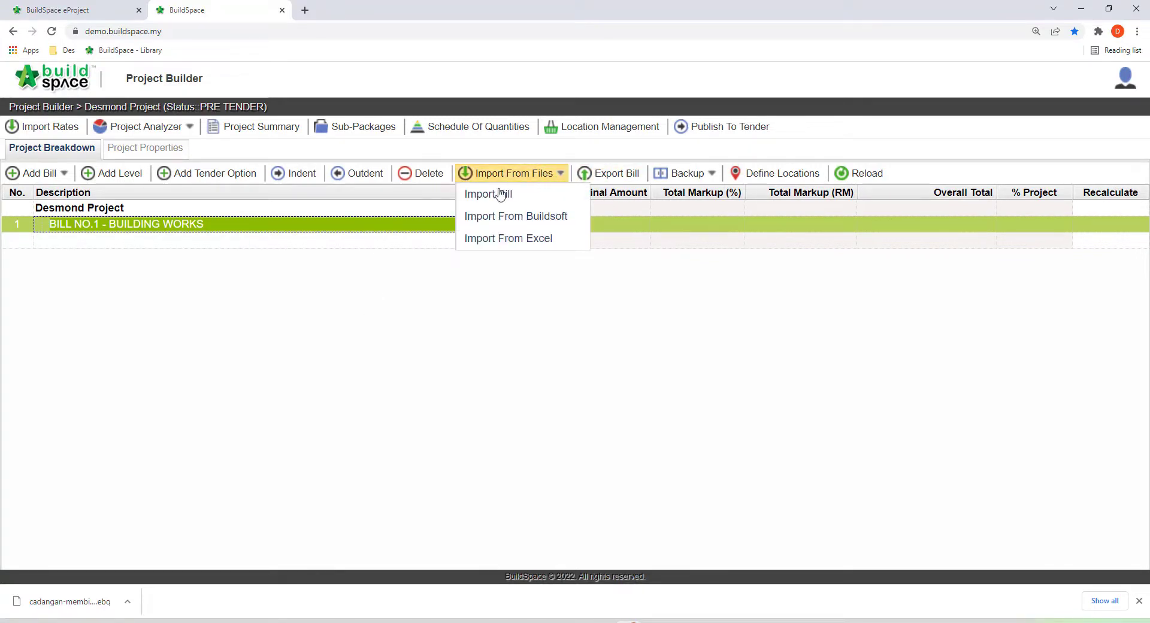
click(577, 241)
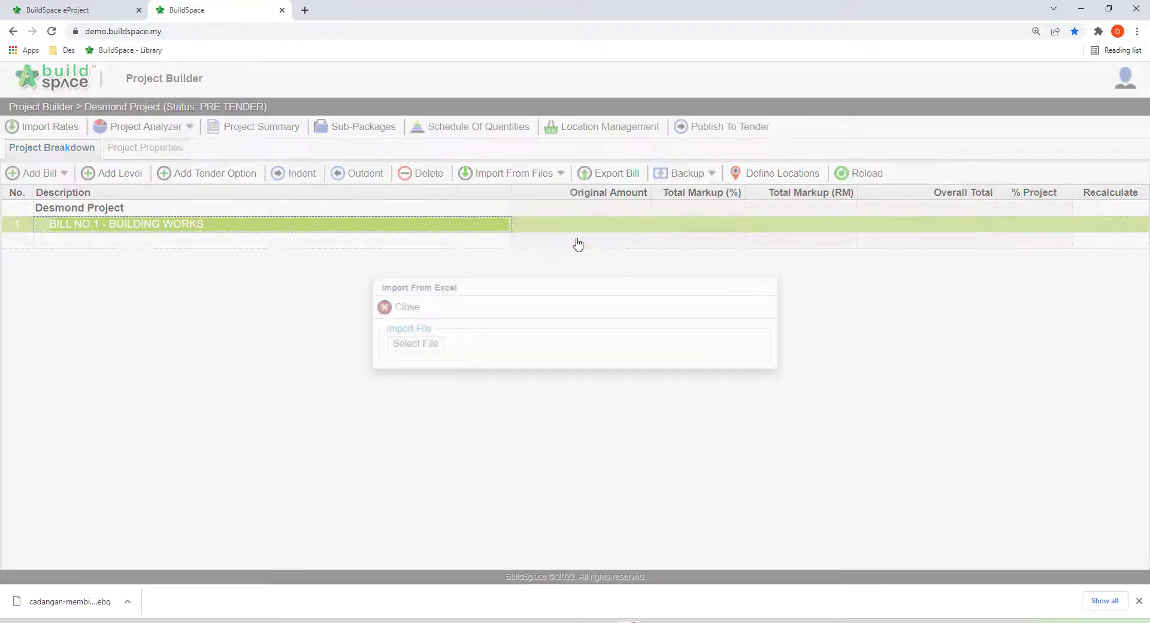
click(421, 344)
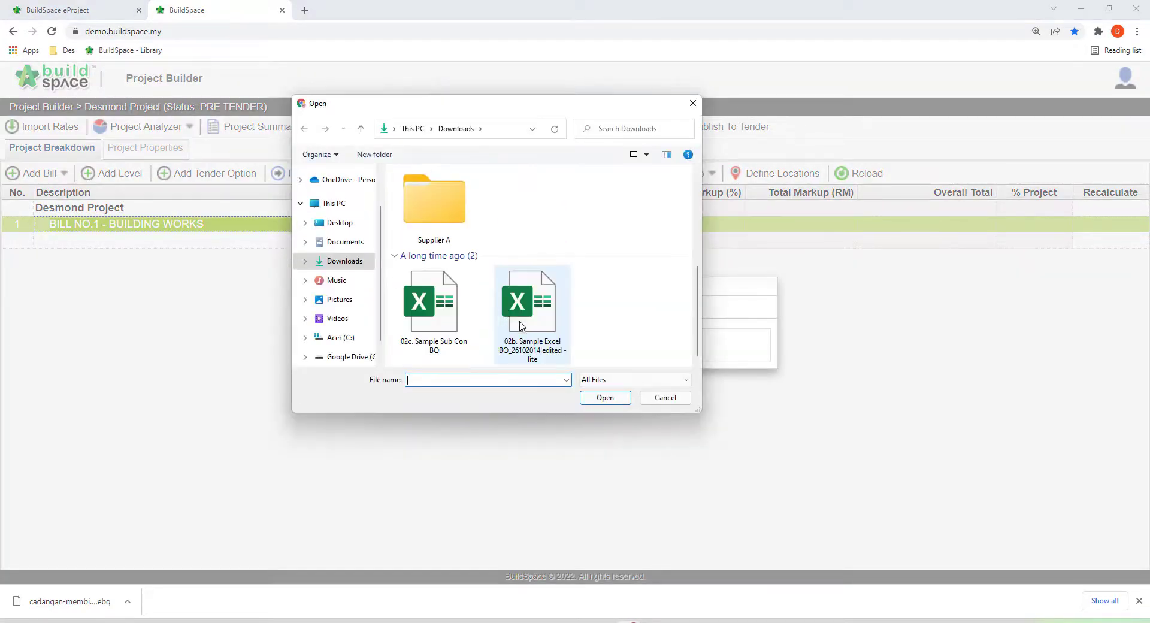
click(521, 325)
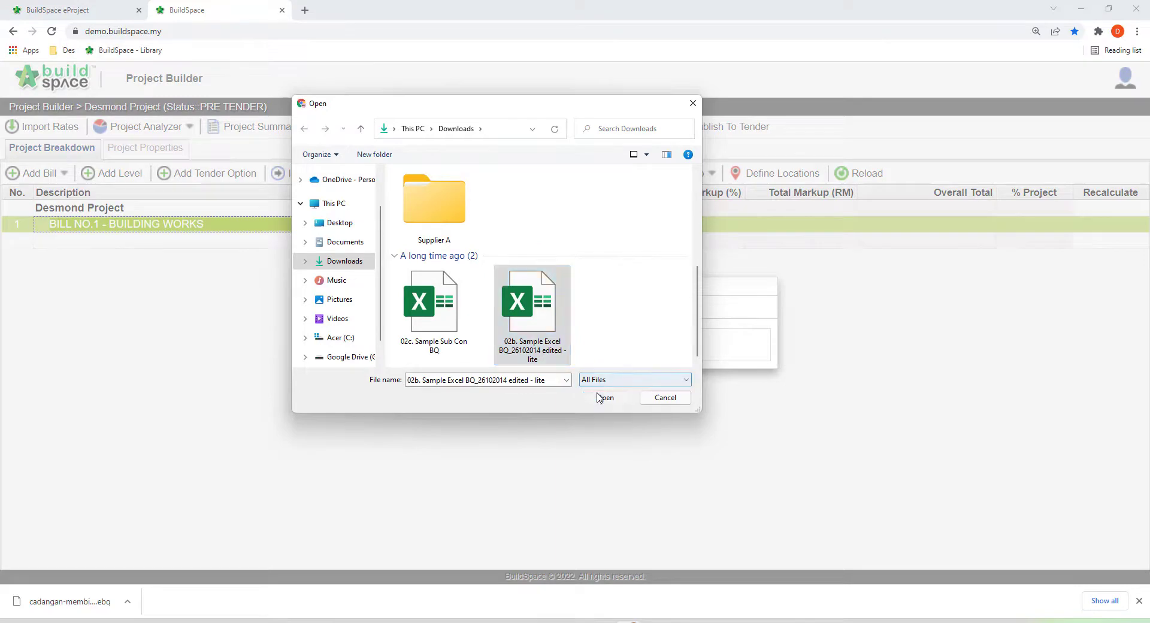
click(599, 397)
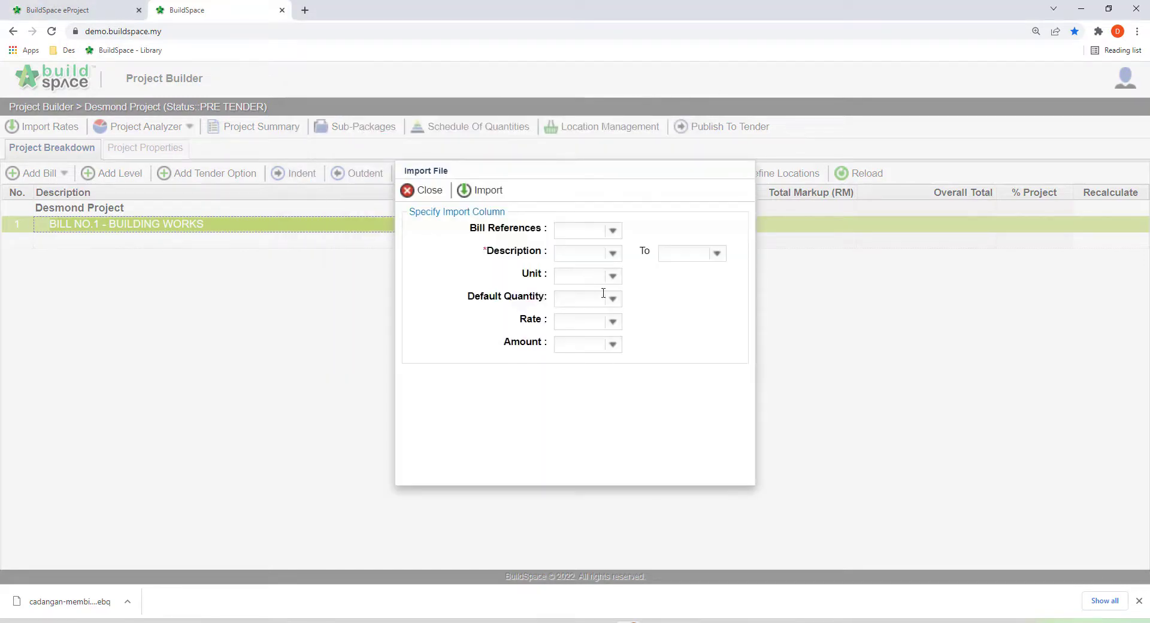
- Map the import columns: Description C to C, Unit D, Default Quantity E, Rate F and Amount G
click(611, 253)
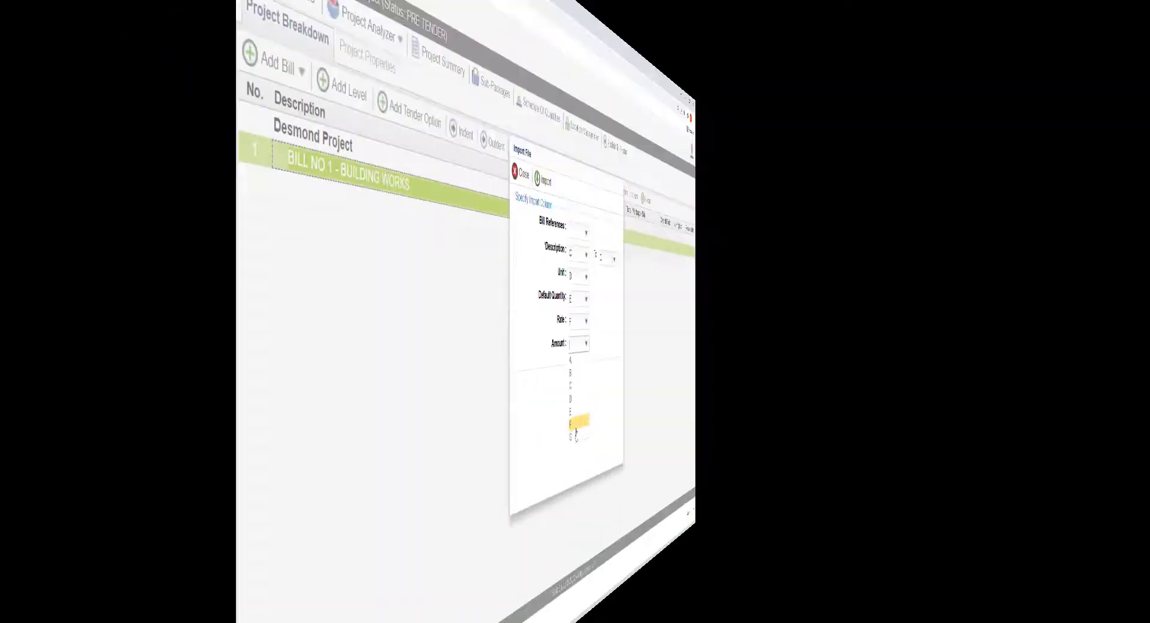
click(575, 436)
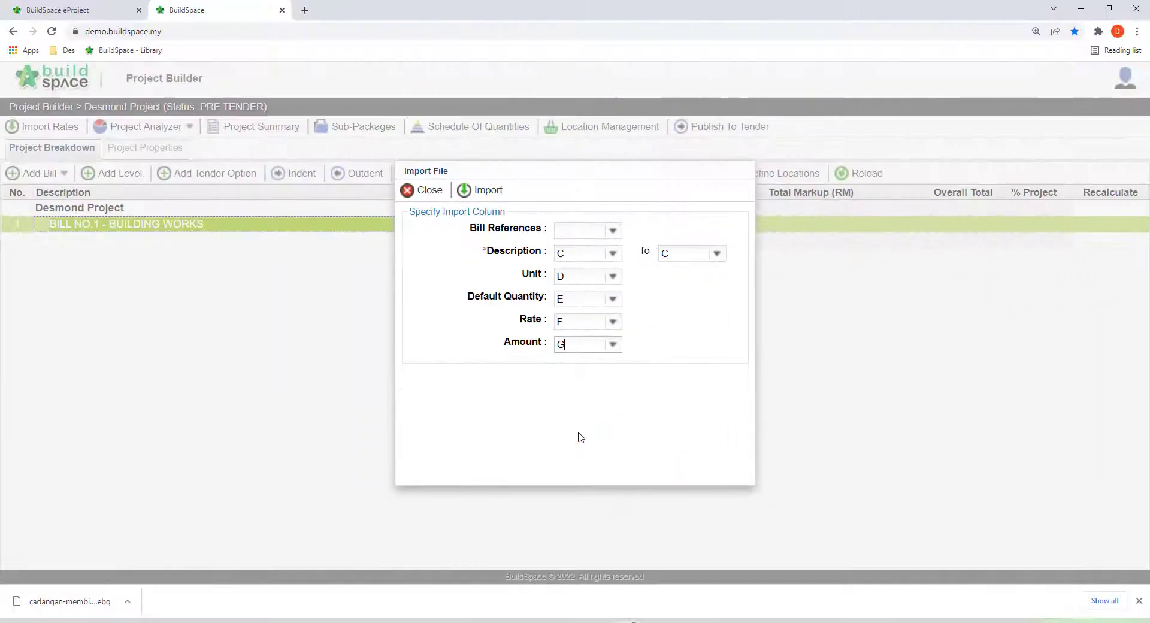
click(483, 190)
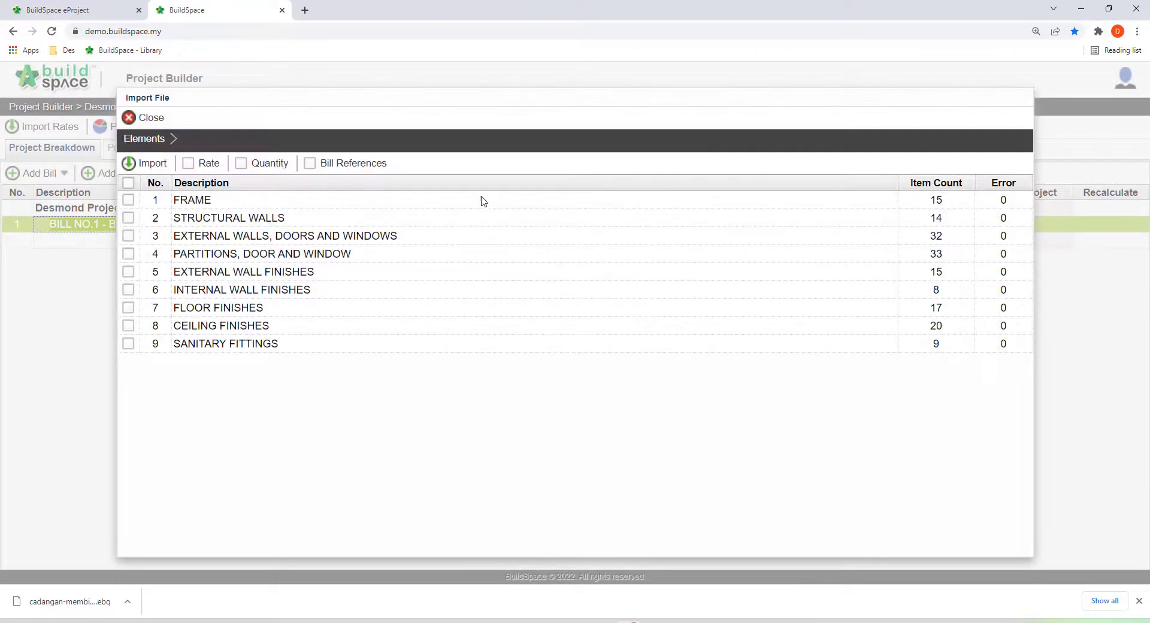
- Import all listed elements with rate and quantity included, and open the FRAME element of the filled bill
click(128, 183)
click(189, 164)
click(242, 164)
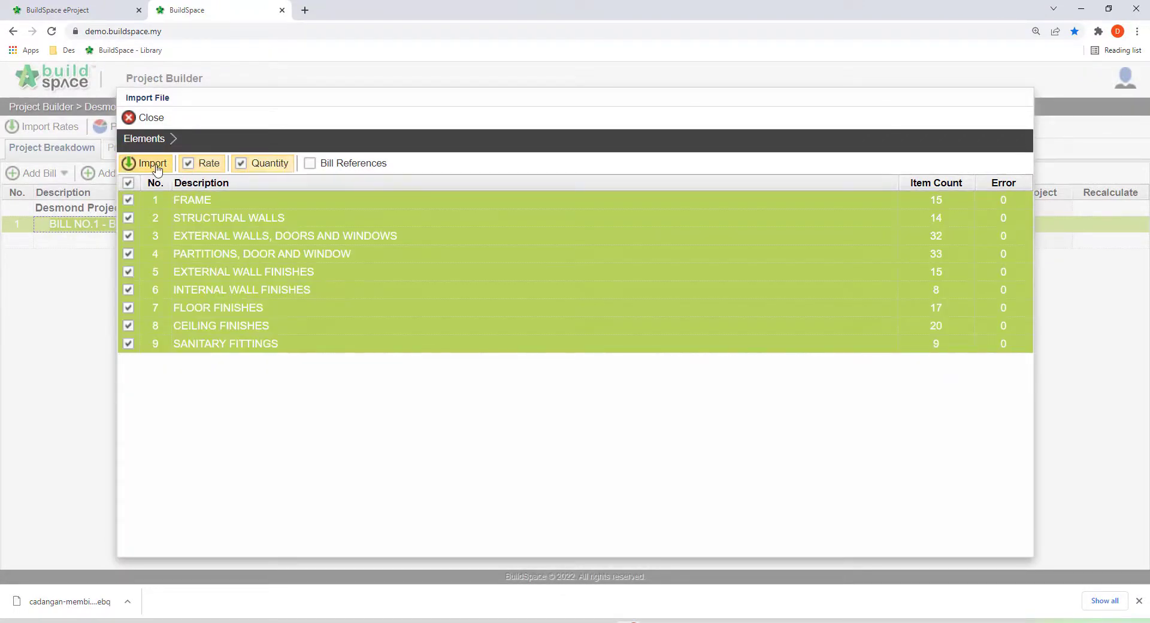
click(153, 165)
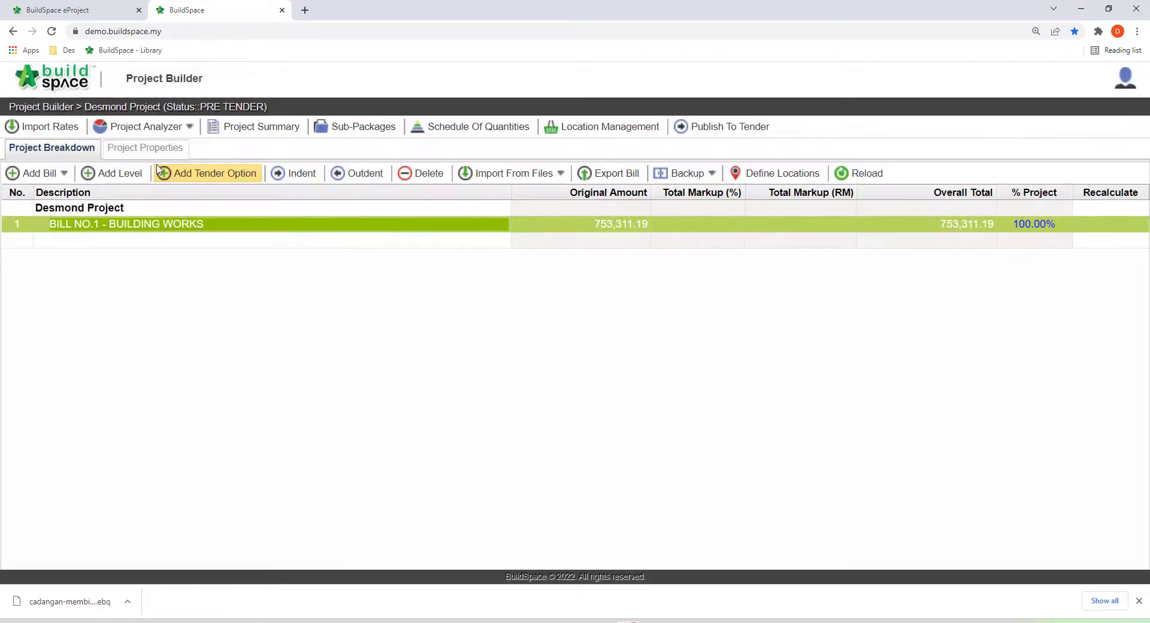
double_click(210, 227)
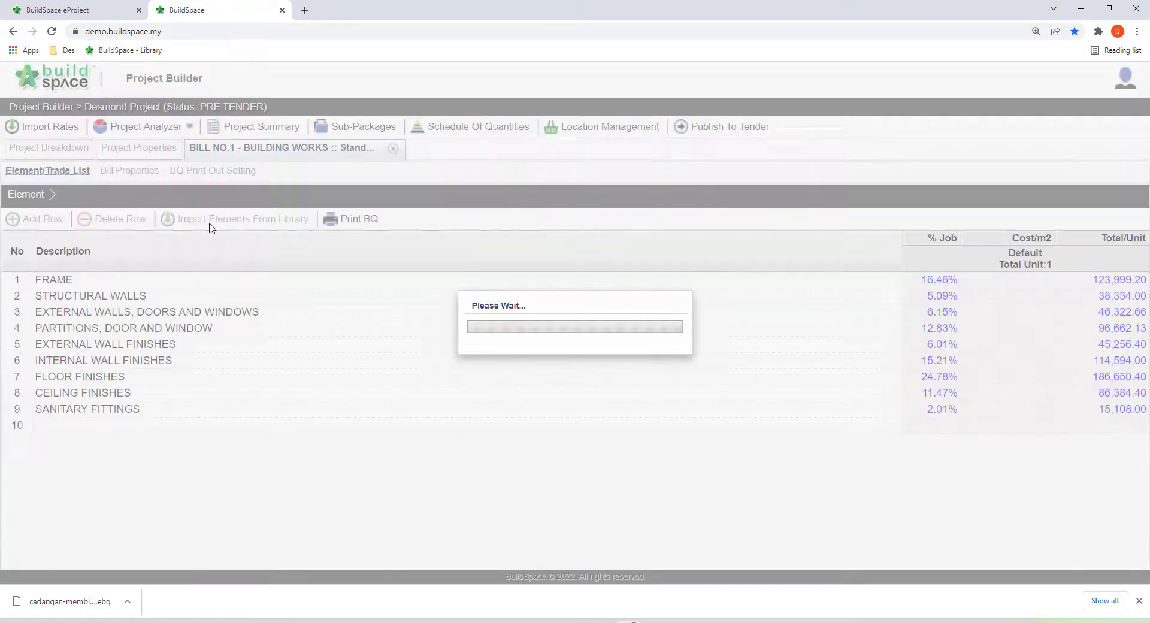
double_click(191, 284)
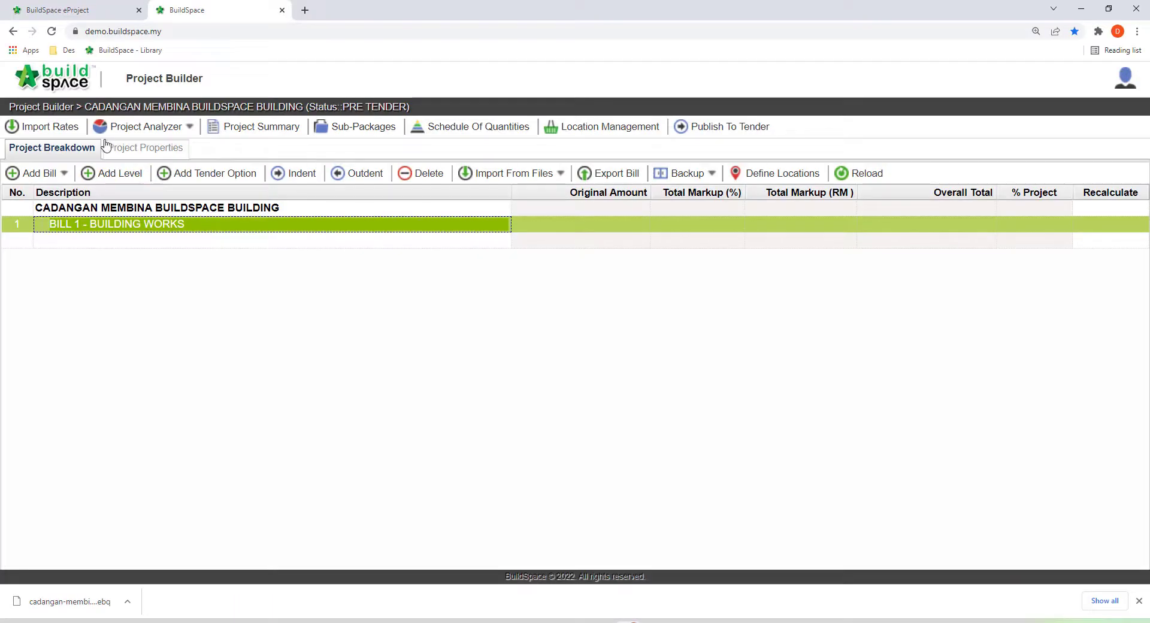
- Start importing rates for CADANGAN MEMBINA BUILDSPACE BUILDING and select the Columns and Beams items in Bill 1's FRAME element
click(78, 127)
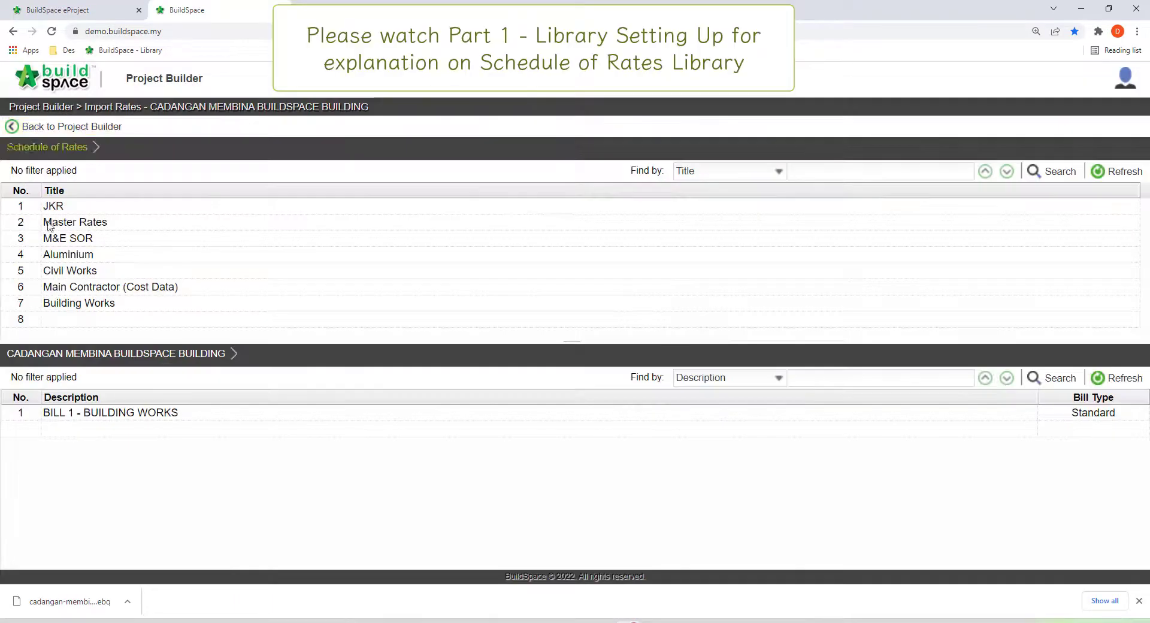
click(136, 412)
double_click(137, 412)
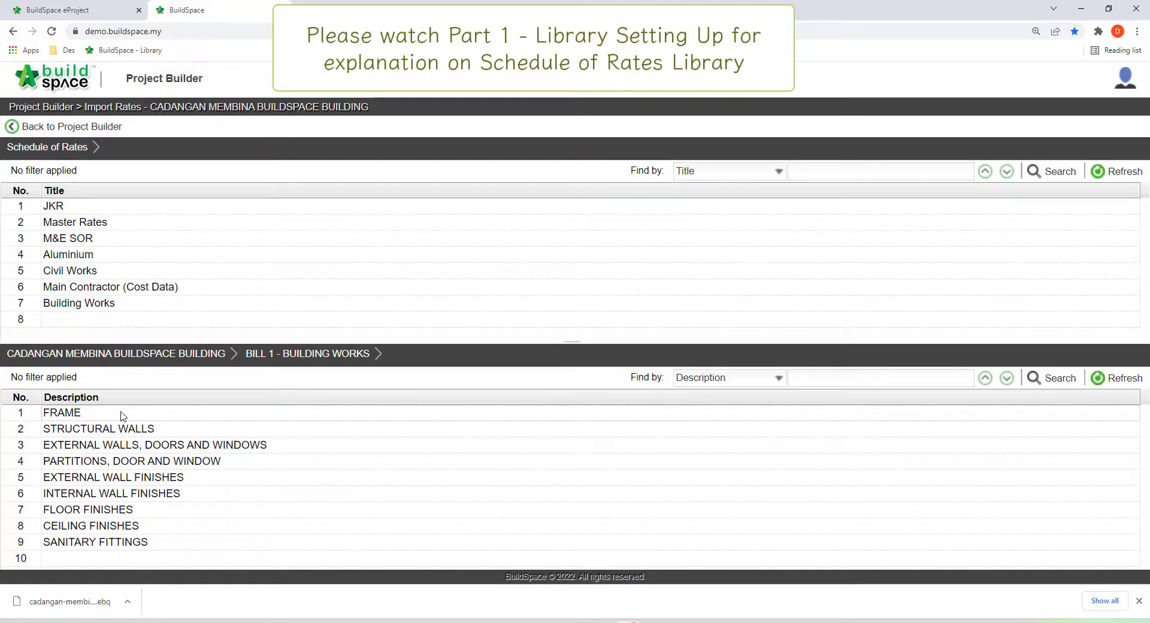
double_click(121, 414)
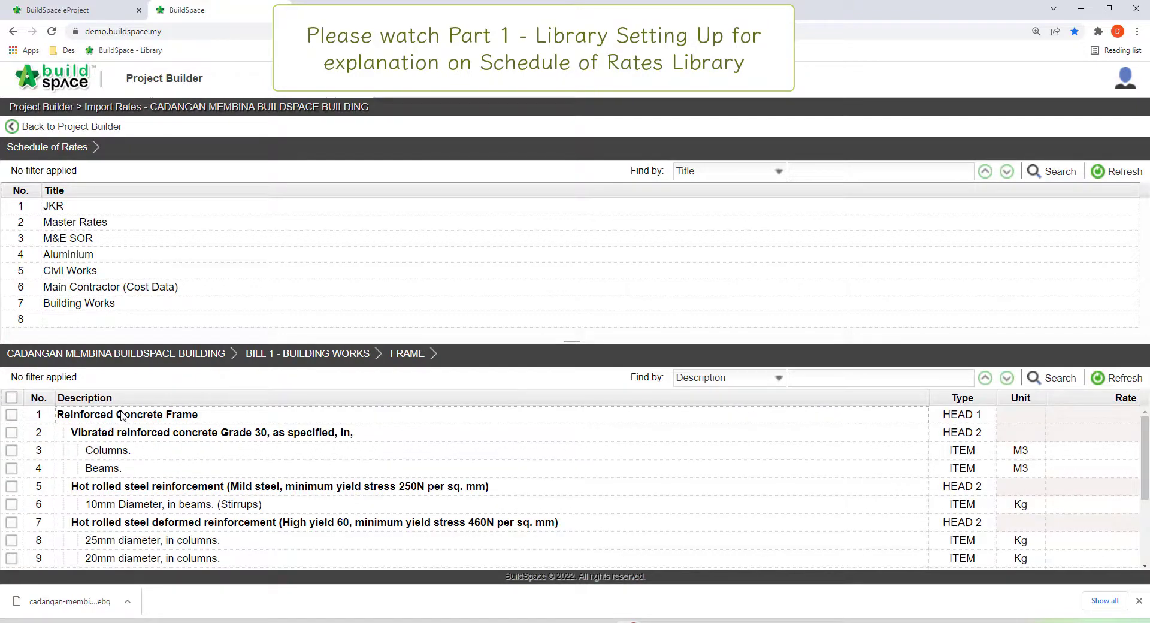
click(207, 456)
click(11, 450)
click(11, 468)
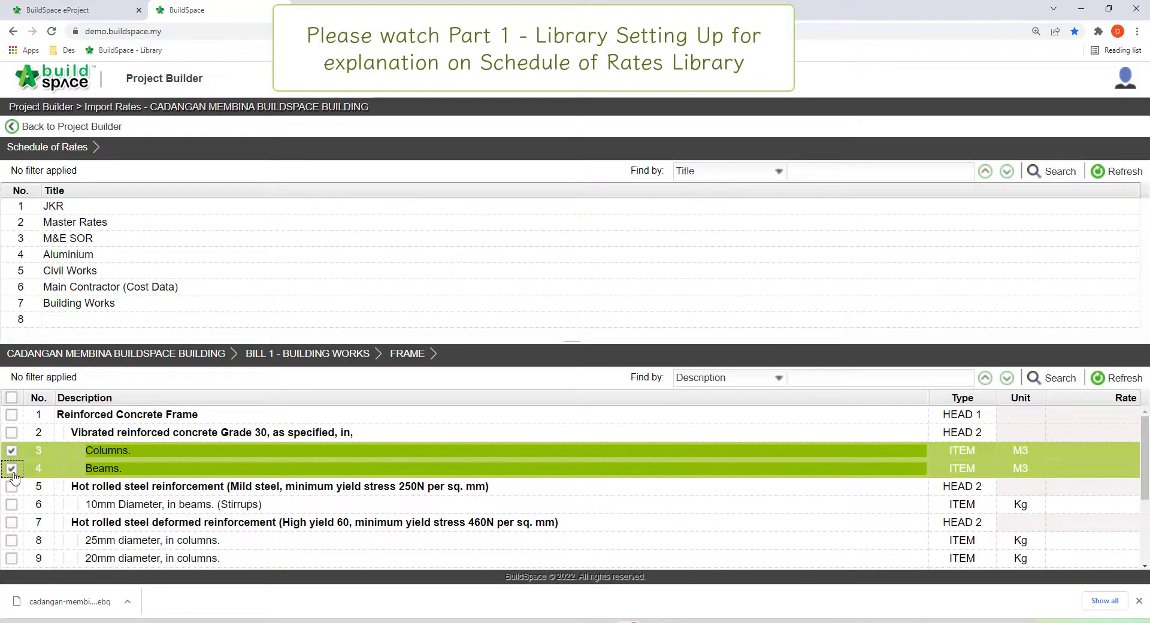
- Import the Concrete Grade 30 rate from Master Rates, Vibrated Reinforced Concrete, into the selected Columns and Beams items
click(172, 227)
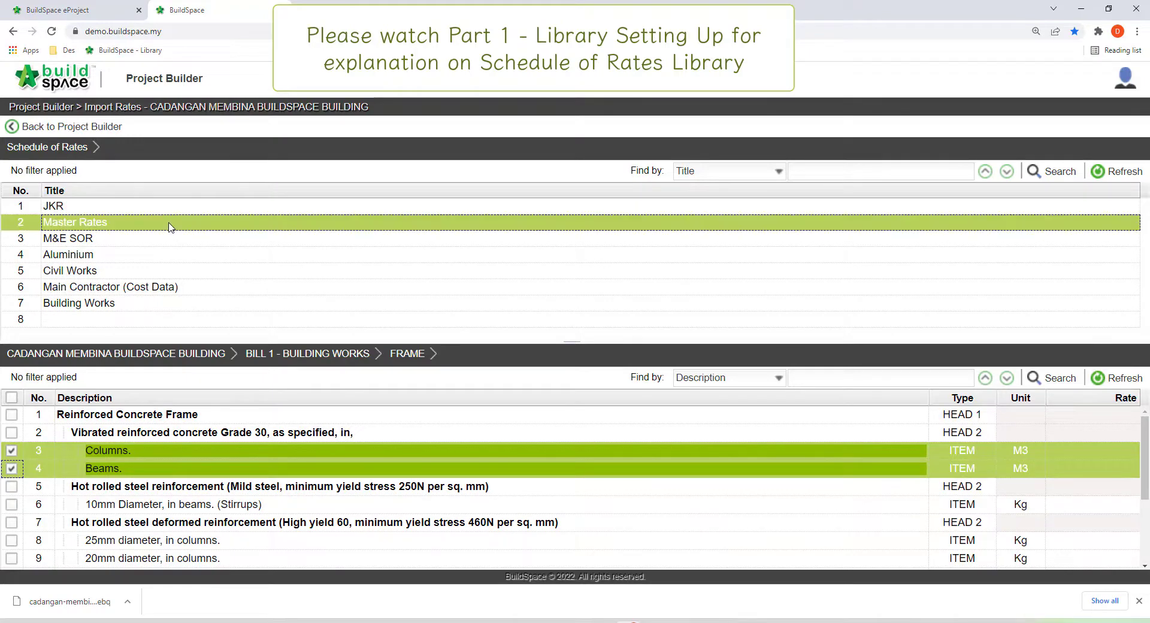
double_click(170, 222)
scroll(168, 252, down, 2)
scroll(173, 251, up, 2)
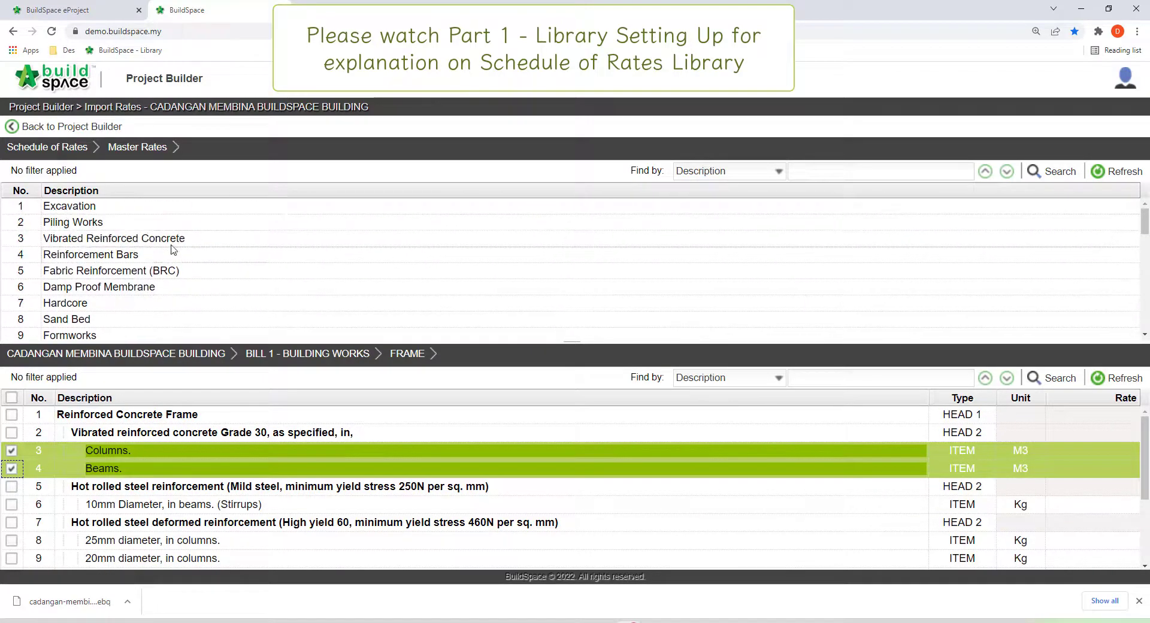
click(176, 239)
double_click(217, 240)
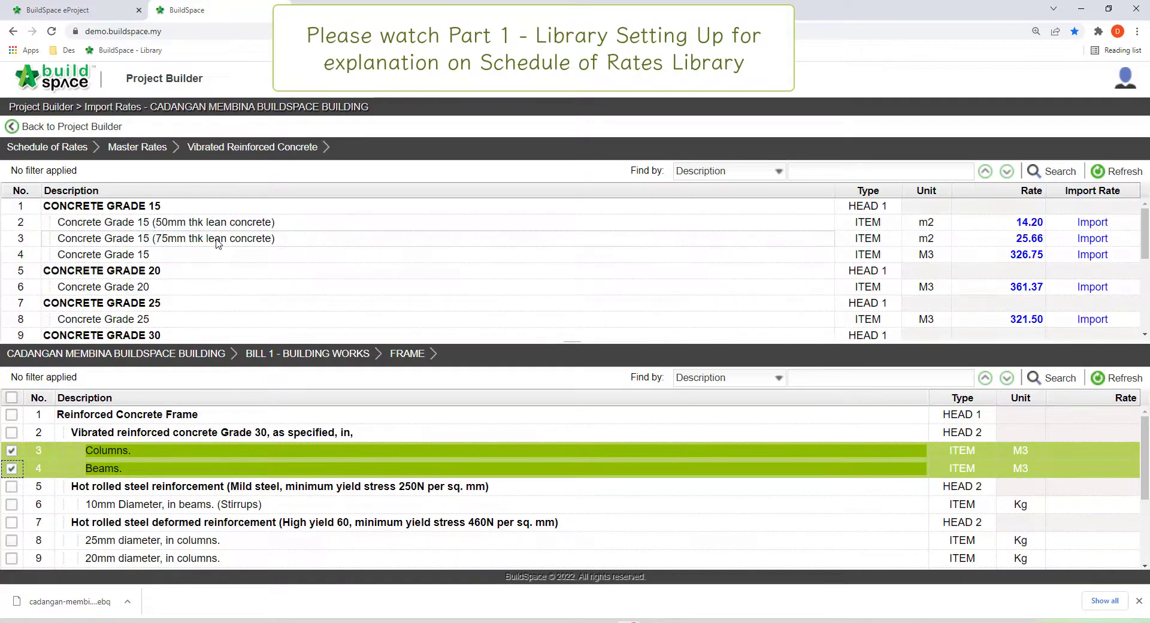
scroll(190, 291, down, 1)
click(192, 292)
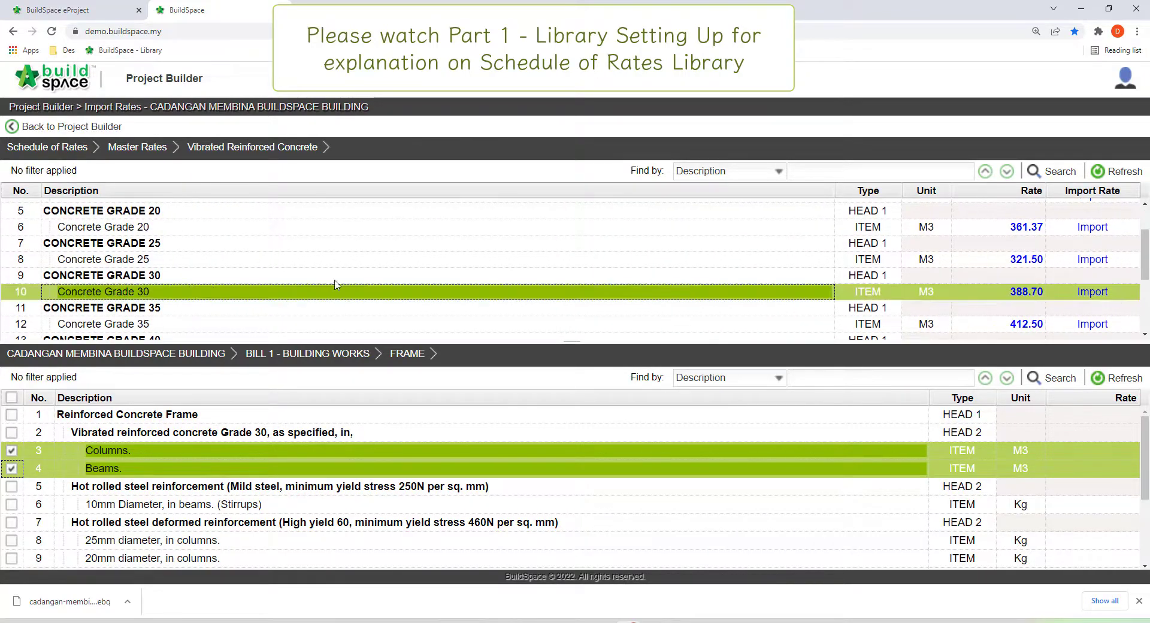
click(1092, 292)
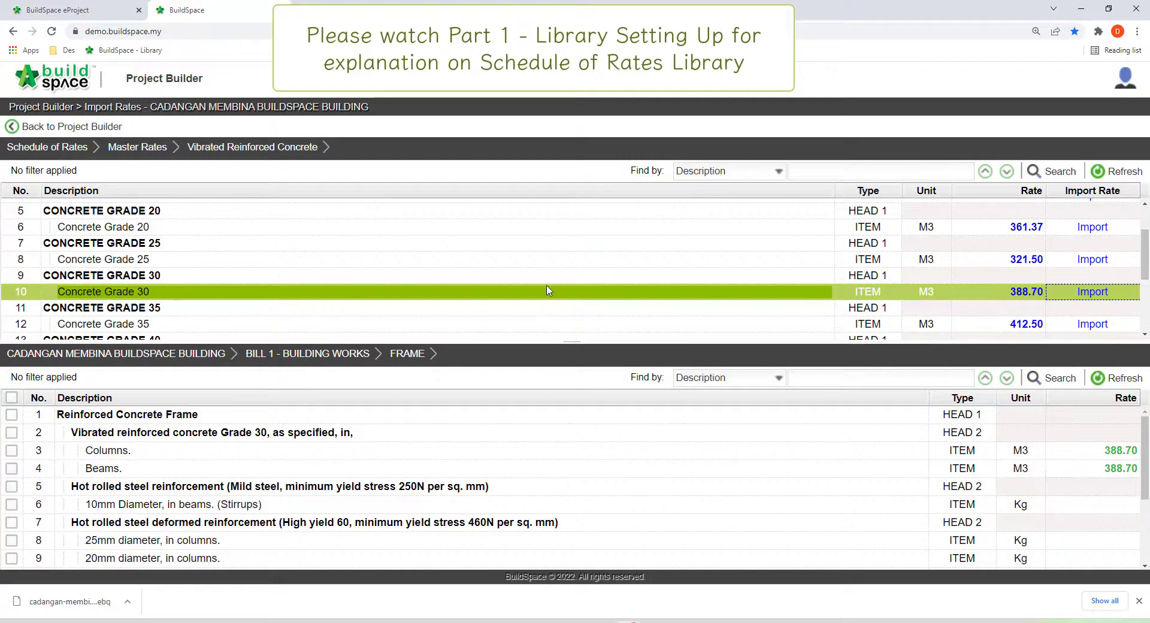
- Import the Concrete Grade 30 rate into the Lift walls item of Bill 1's STRUCTURAL WALLS element
click(295, 359)
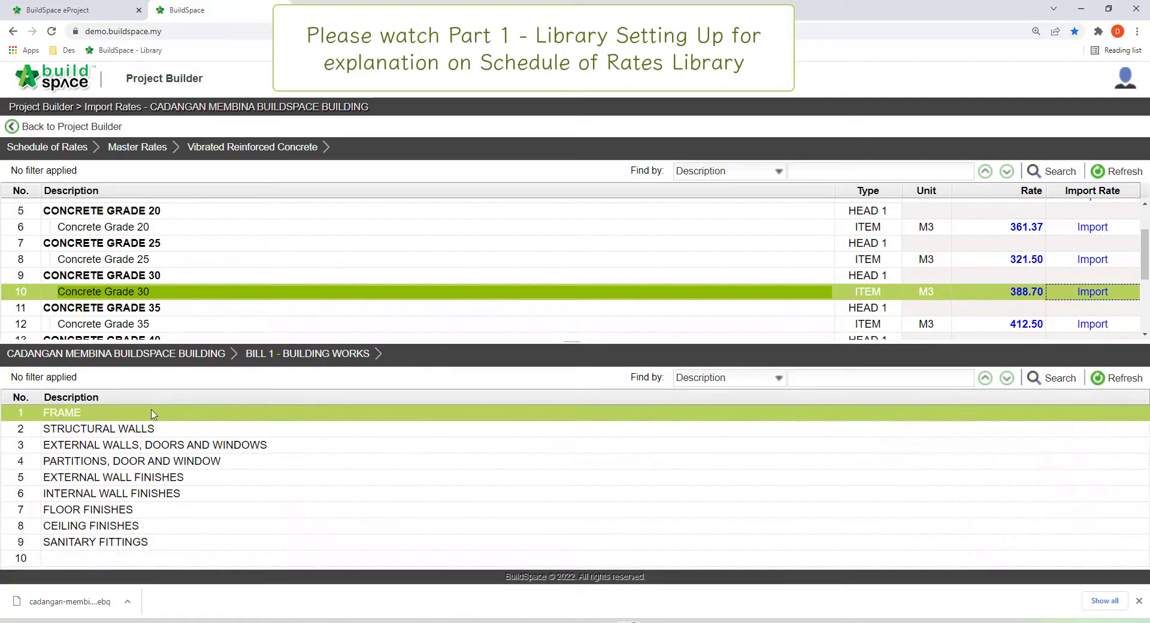
double_click(150, 432)
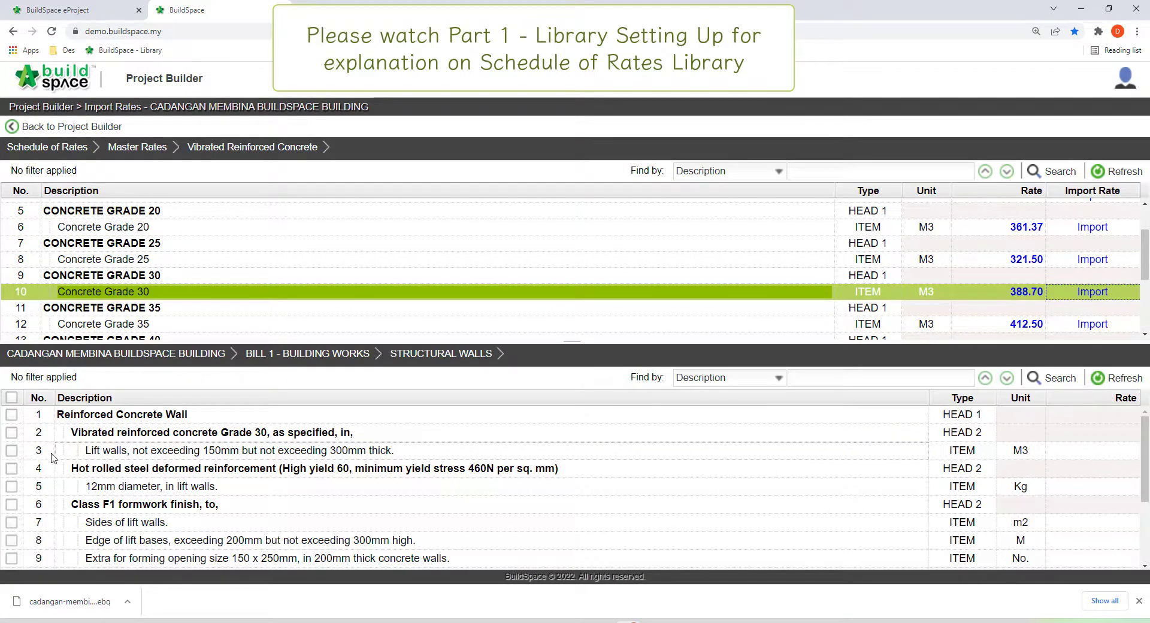
click(12, 453)
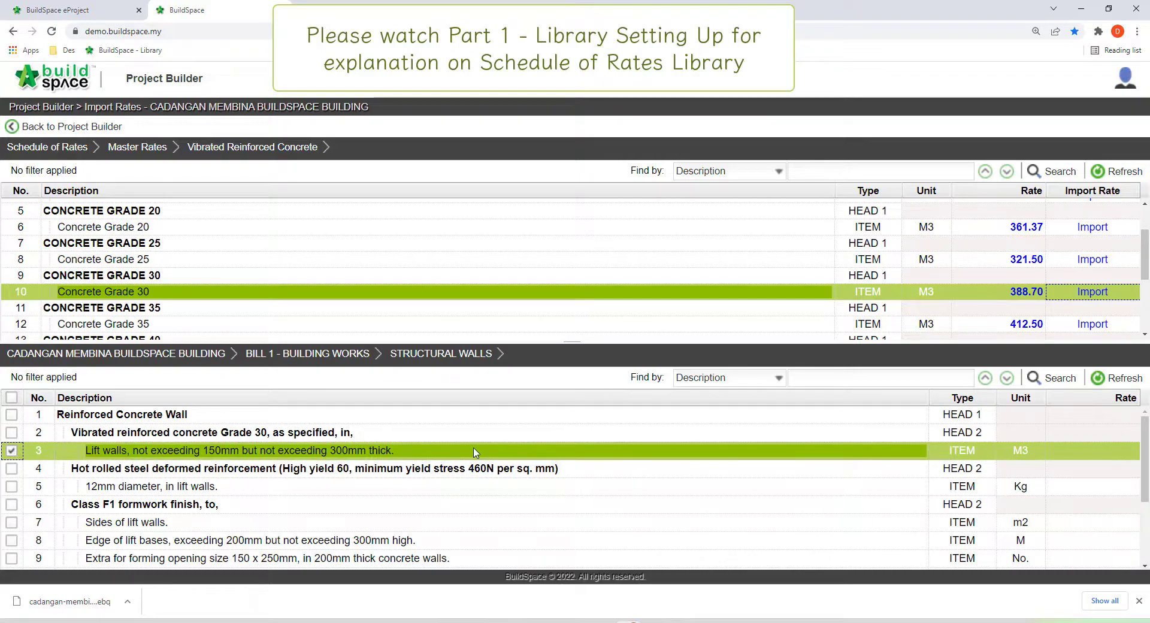
click(1091, 291)
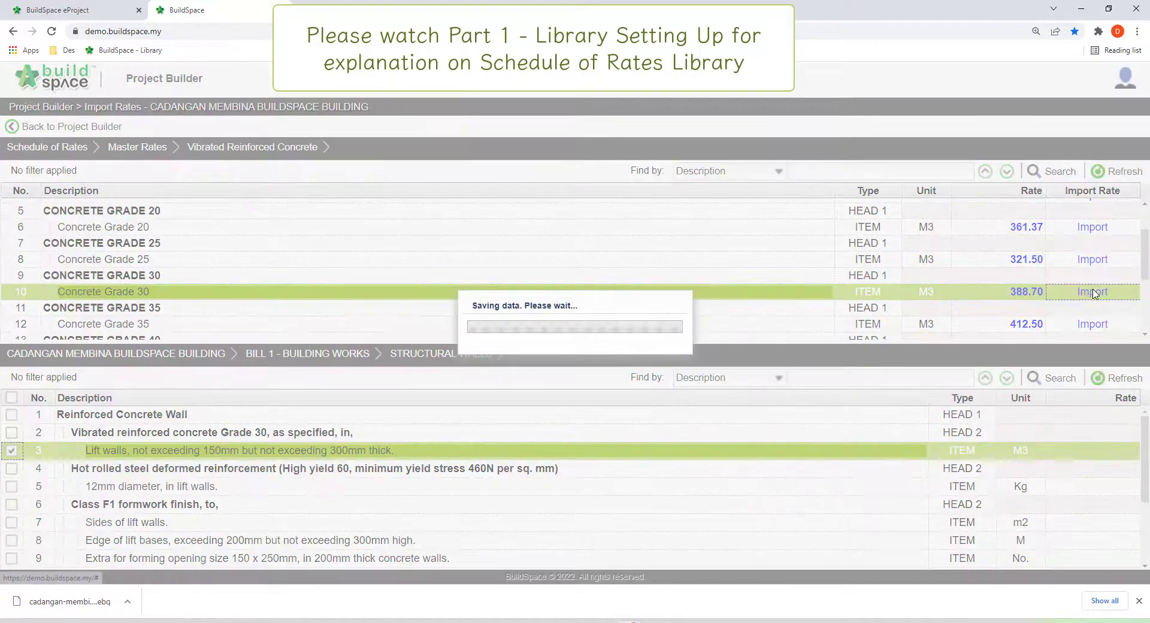
- In Bill 1's FRAME element, set the rates of the 10mm diameter stirrups and the 25mm diameter column bars to 3.8
double_click(178, 228)
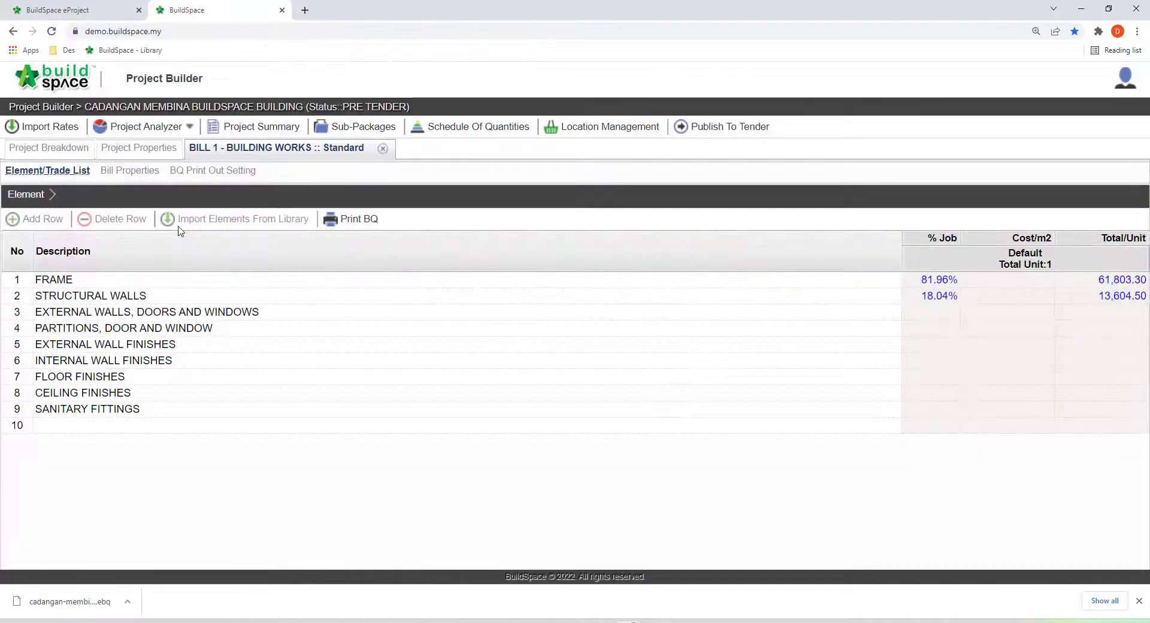
double_click(149, 279)
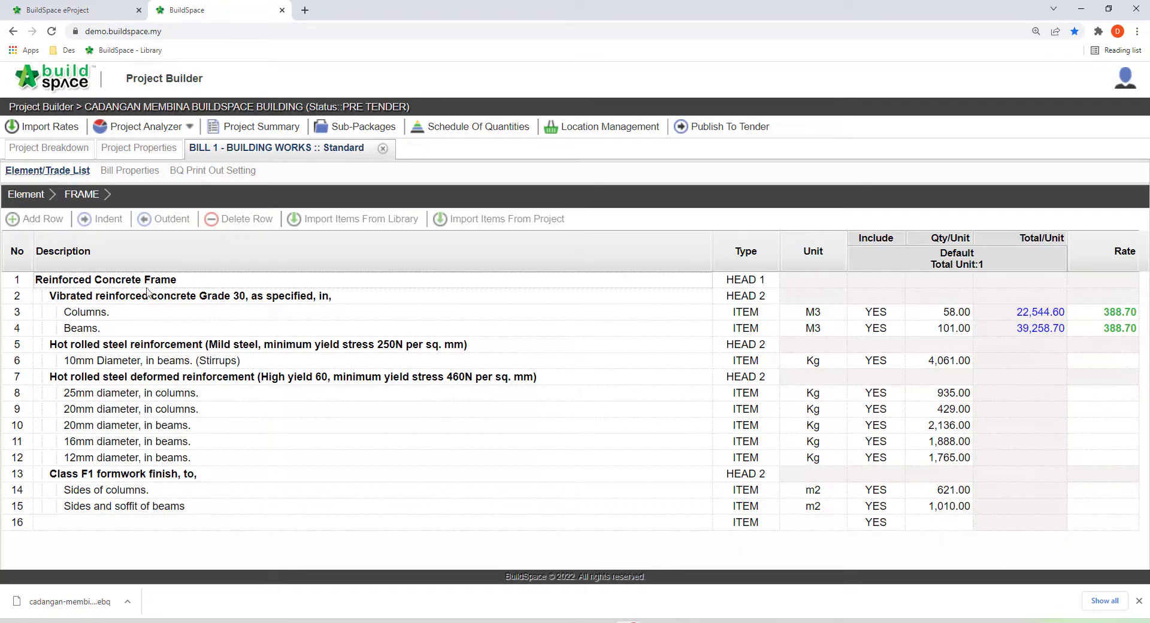
click(285, 363)
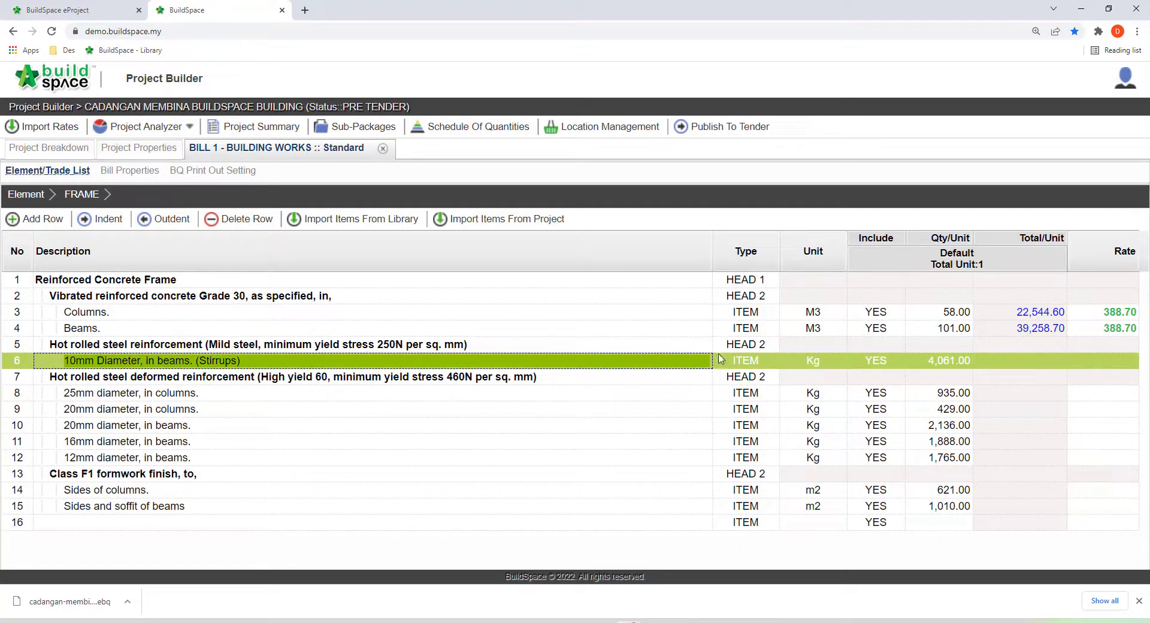
double_click(1111, 367)
text(3.8)
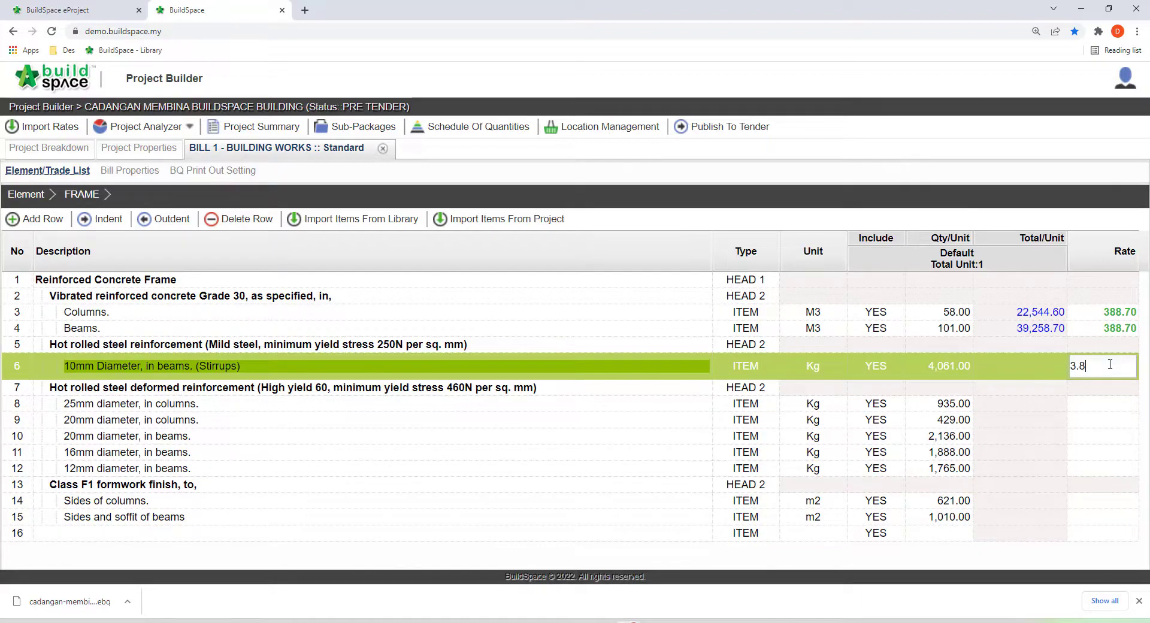
key(Return)
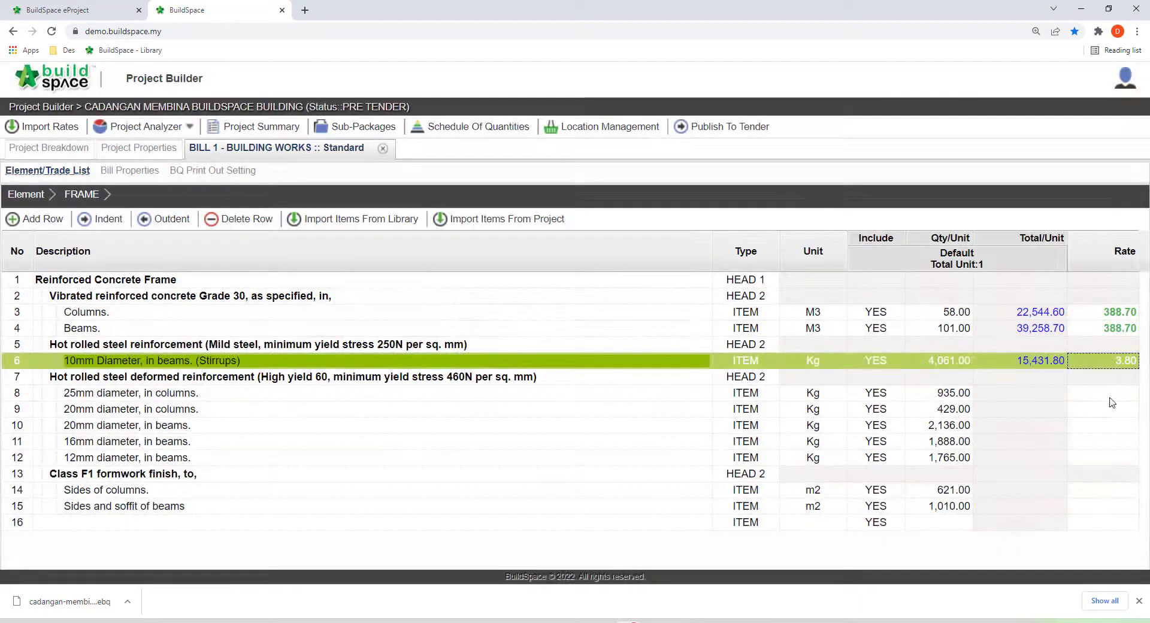
double_click(1108, 391)
text(3.)
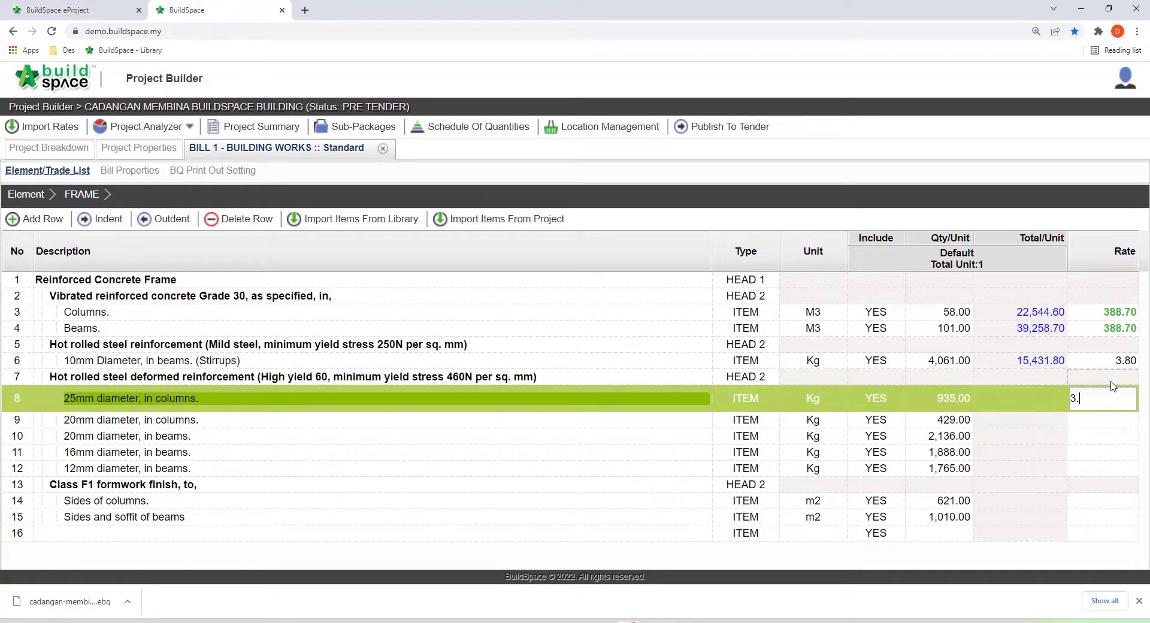
text(8)
key(Return)
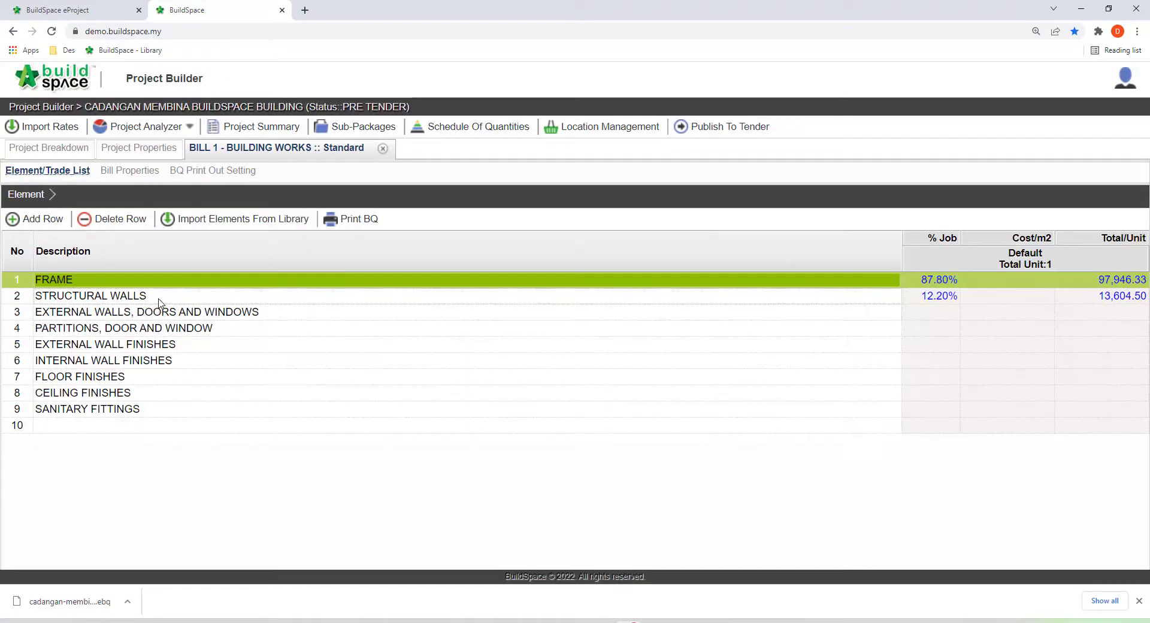
- Open the build-up rate of the 12mm diameter lift walls item in STRUCTURAL WALLS and add the Materials and Labour resource categories
double_click(159, 301)
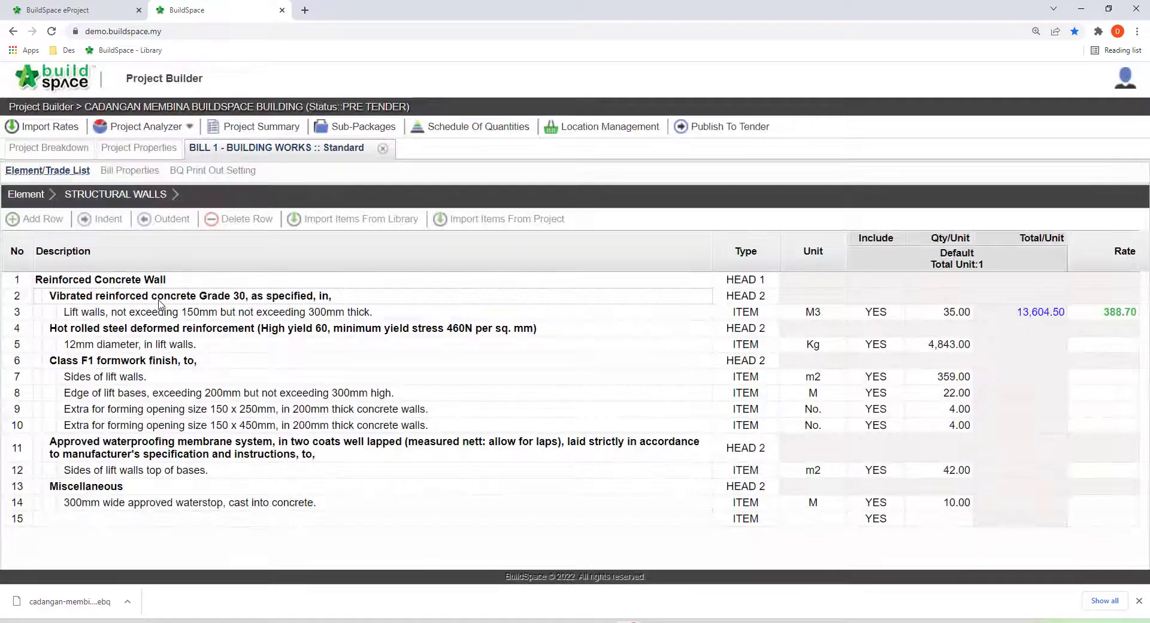
click(199, 348)
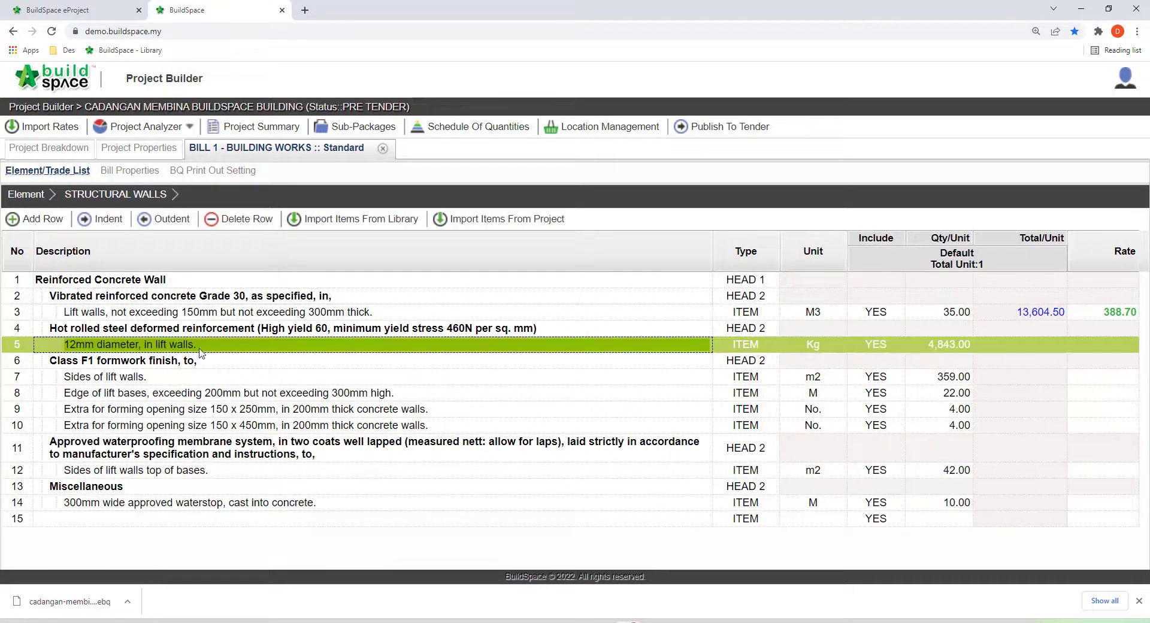
double_click(1095, 350)
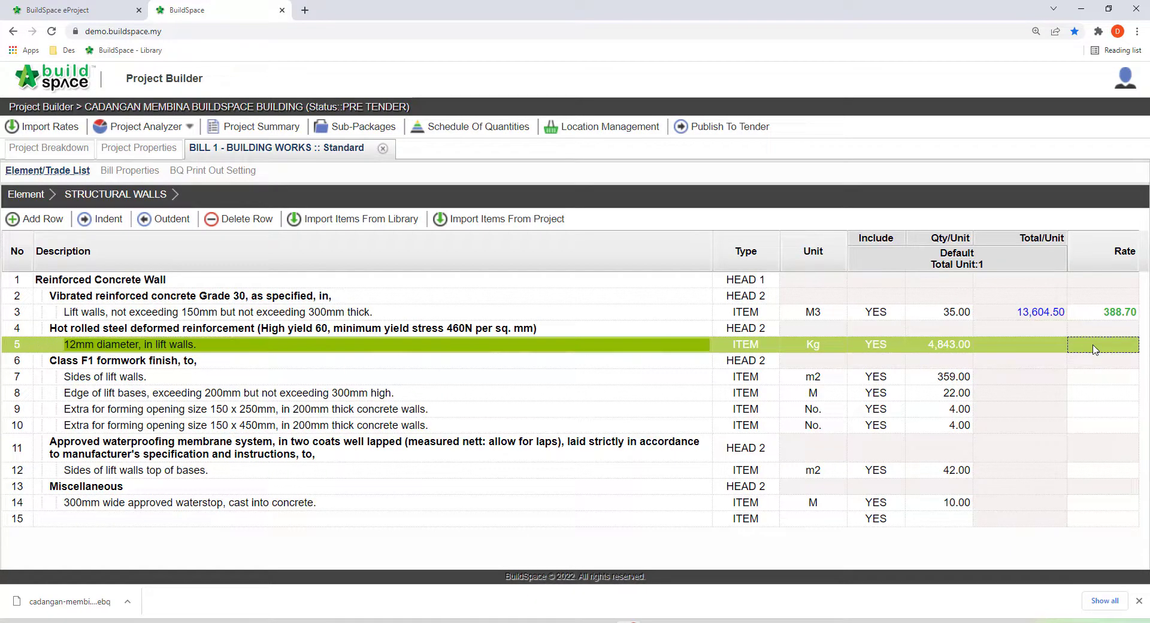
click(1072, 201)
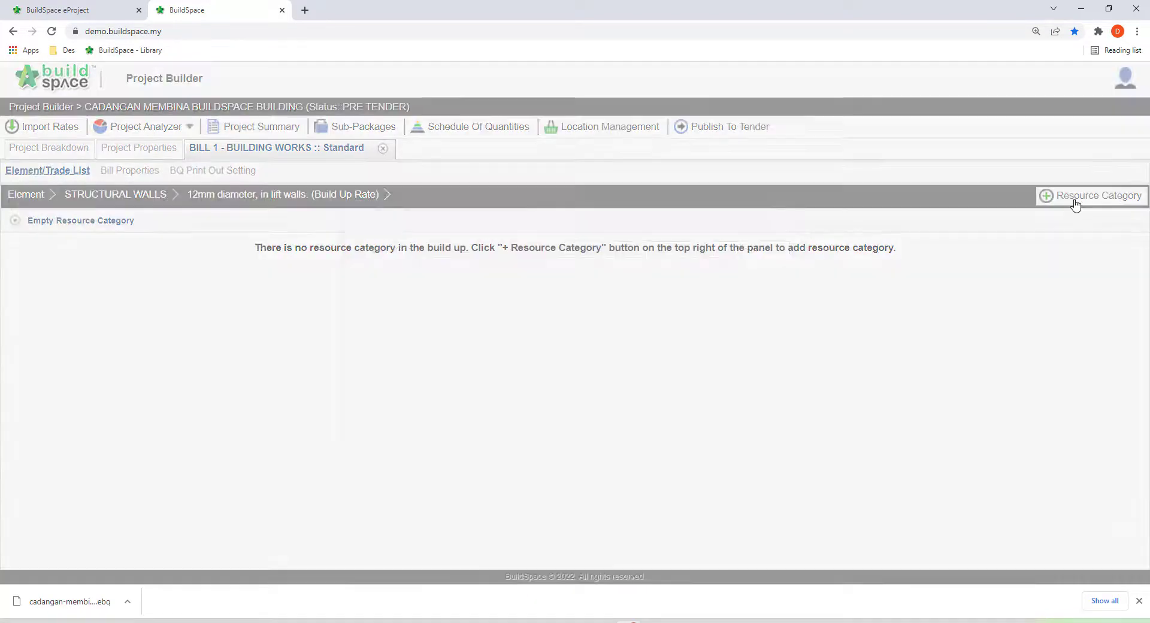
click(752, 267)
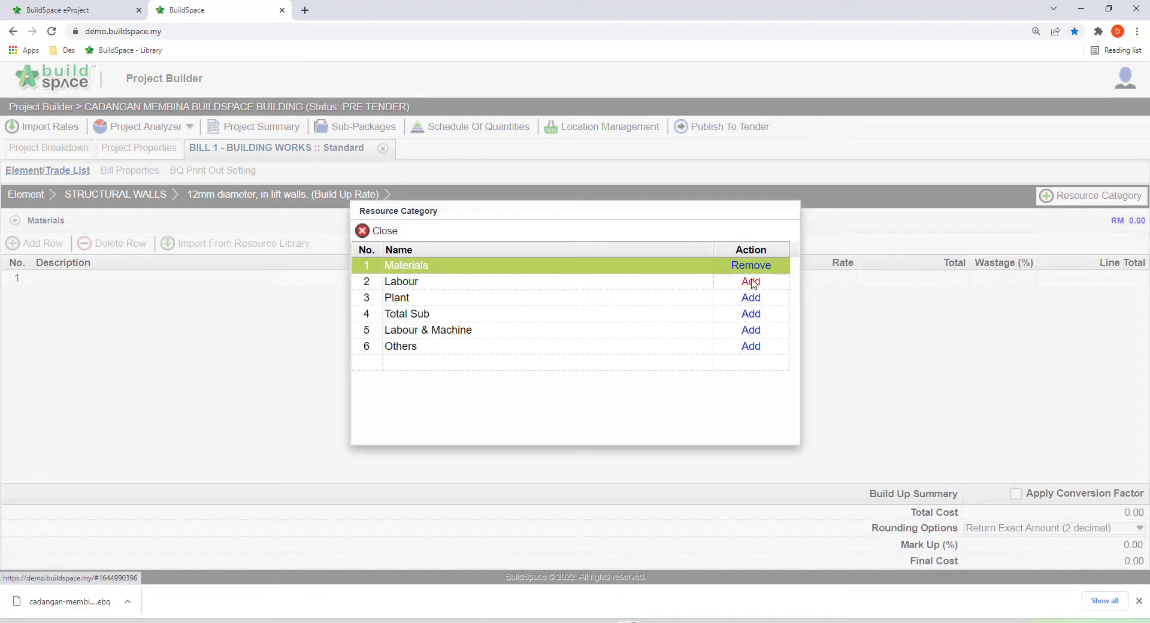
click(752, 281)
click(371, 231)
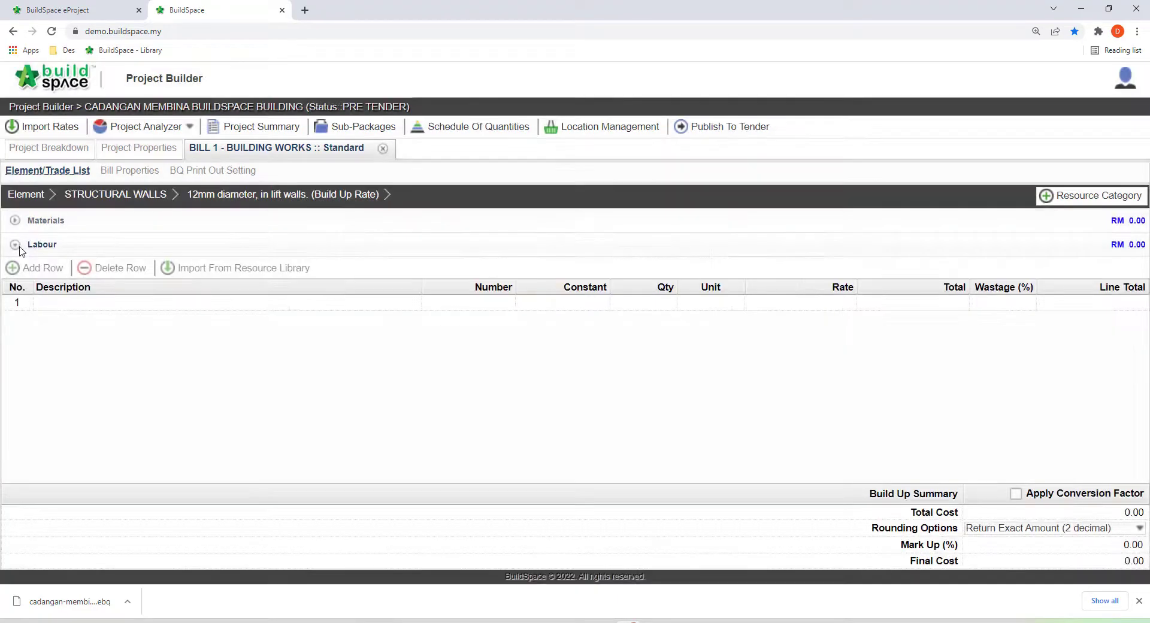
- Add a Reinforcement Bars row to the Materials category of the build-up rate
click(16, 222)
click(149, 279)
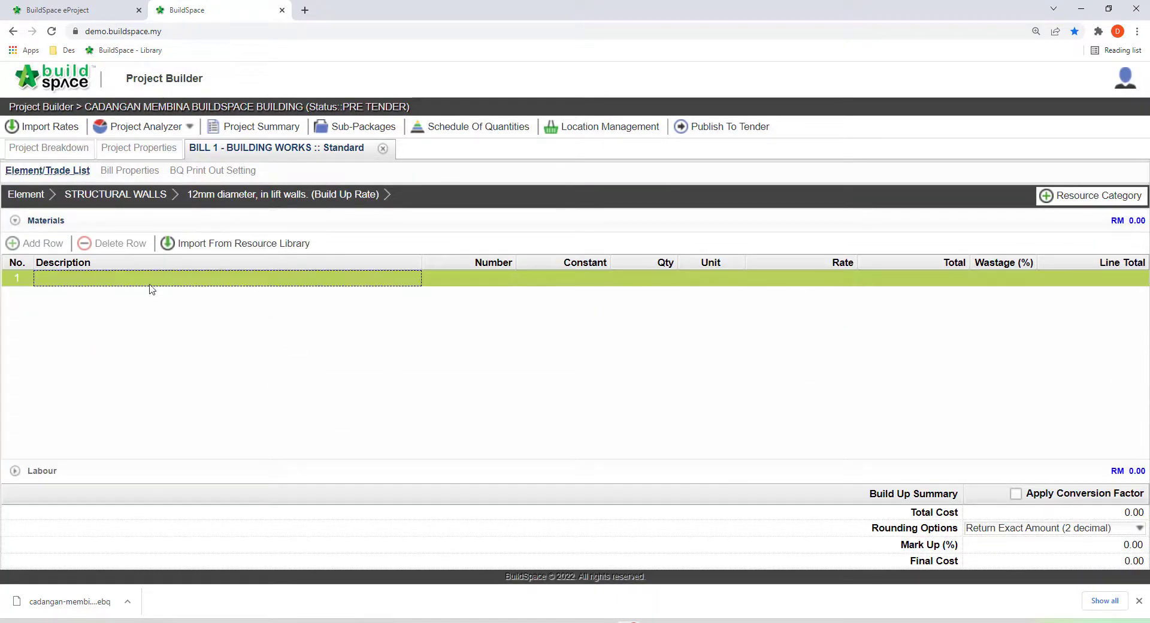
click(149, 285)
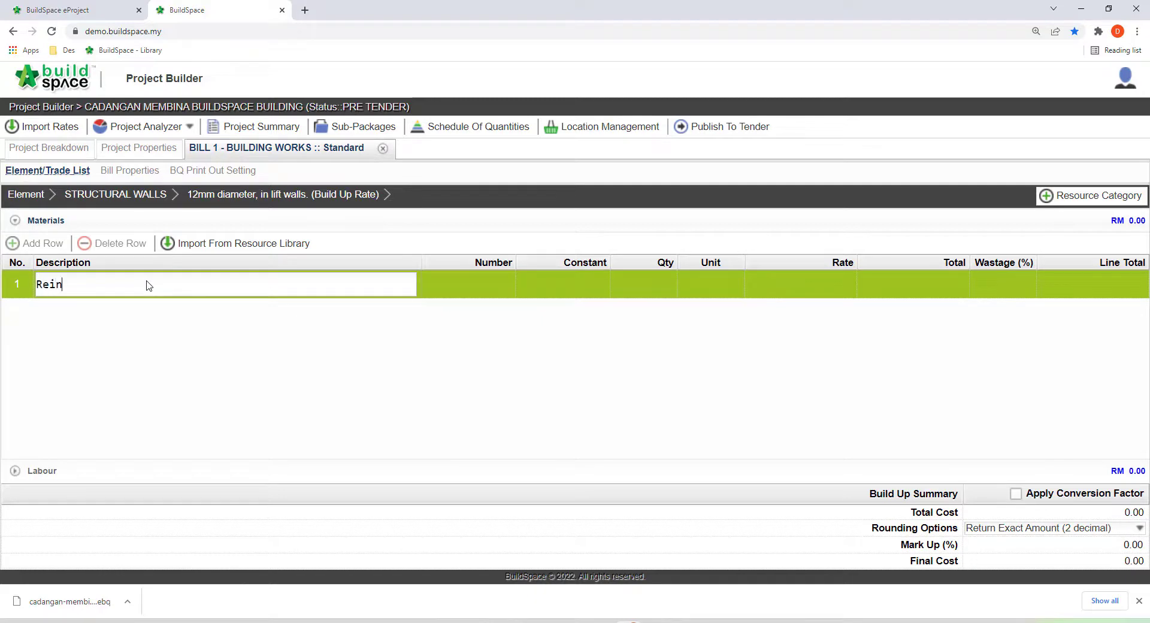
text(Reinforcement Bars)
key(Return)
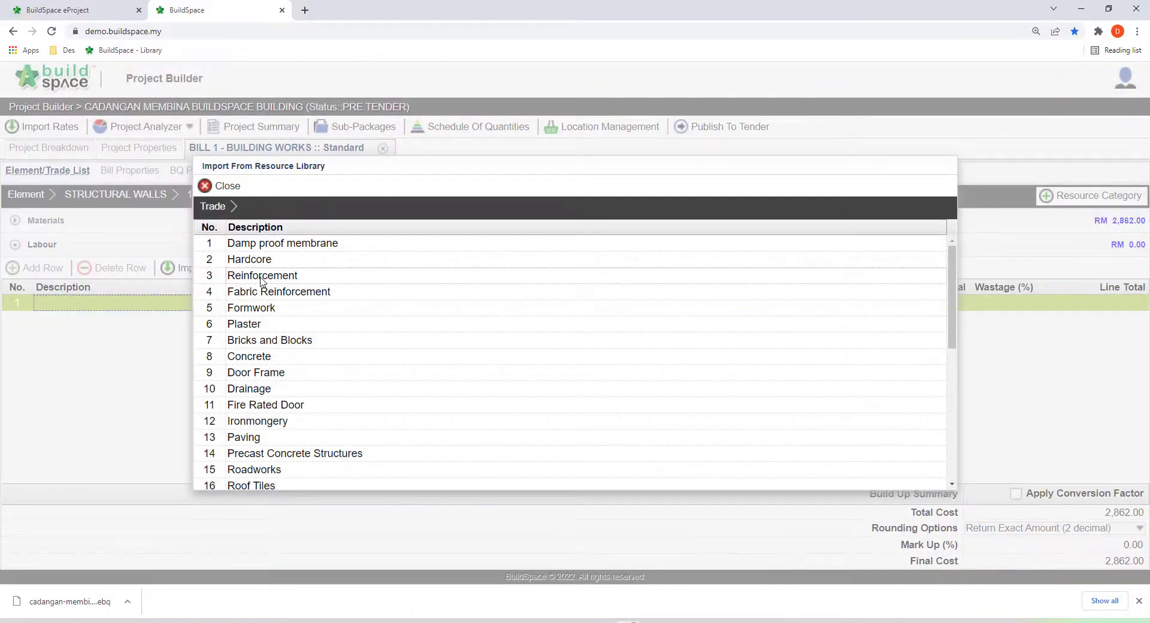
- Import Labour Reinforcement from the resource library's Reinforcement trade into the Labour category and set its quantity to 1
double_click(261, 279)
click(204, 266)
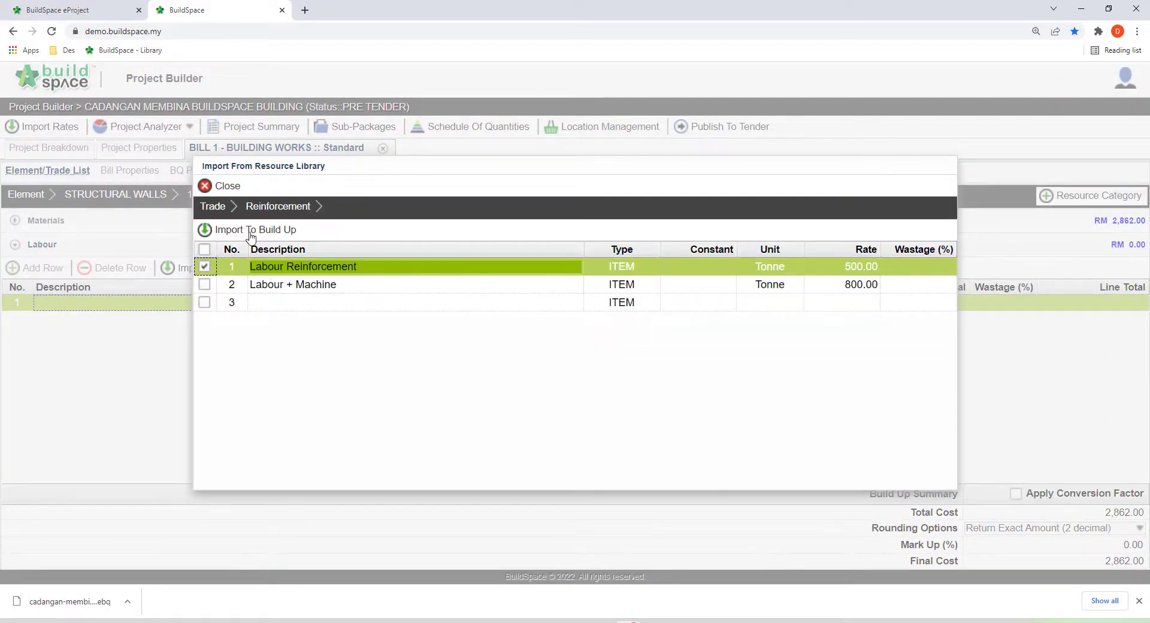
click(252, 231)
double_click(659, 305)
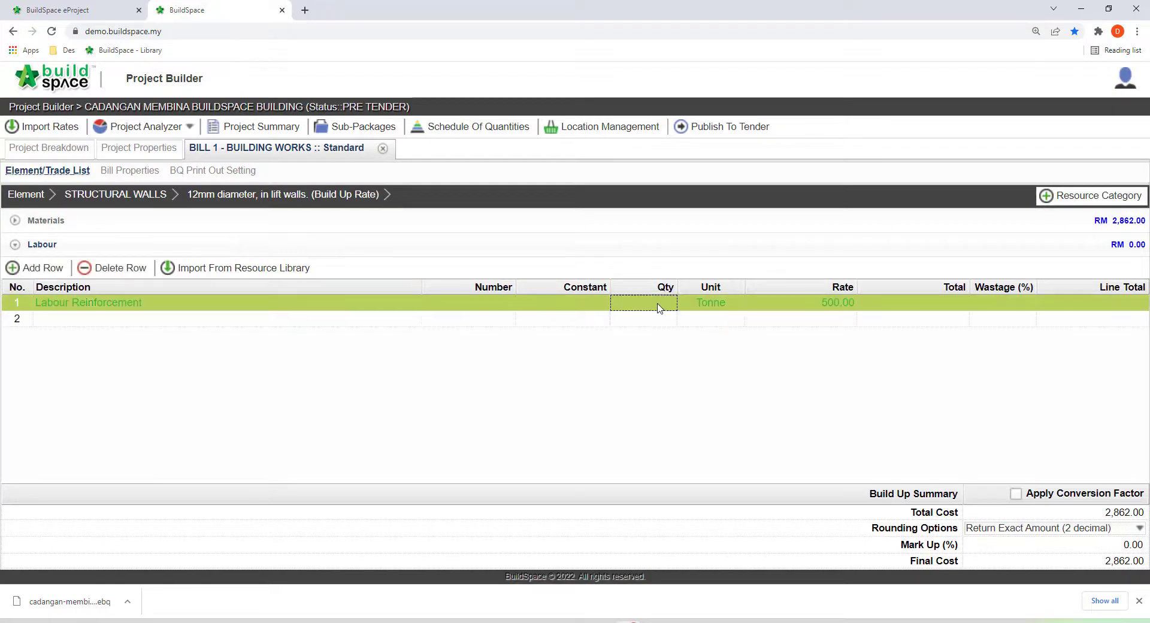
text(1)
key(Return)
- Apply a conversion factor to the build-up that divides the total cost by 1000
click(1016, 495)
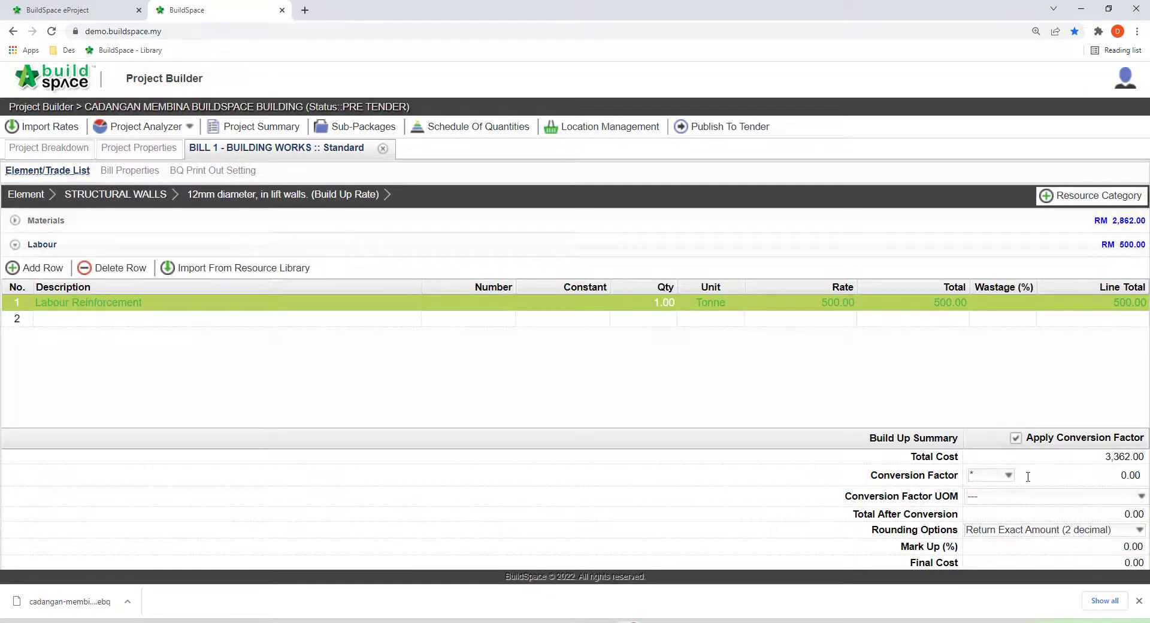
click(1008, 475)
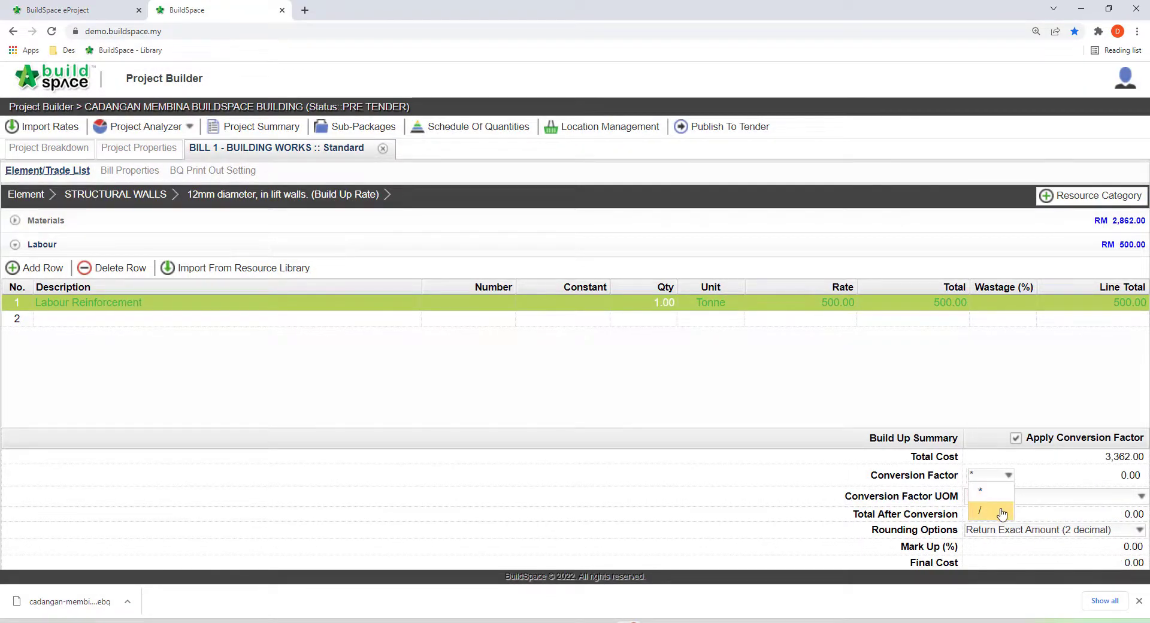
click(1001, 511)
click(1085, 475)
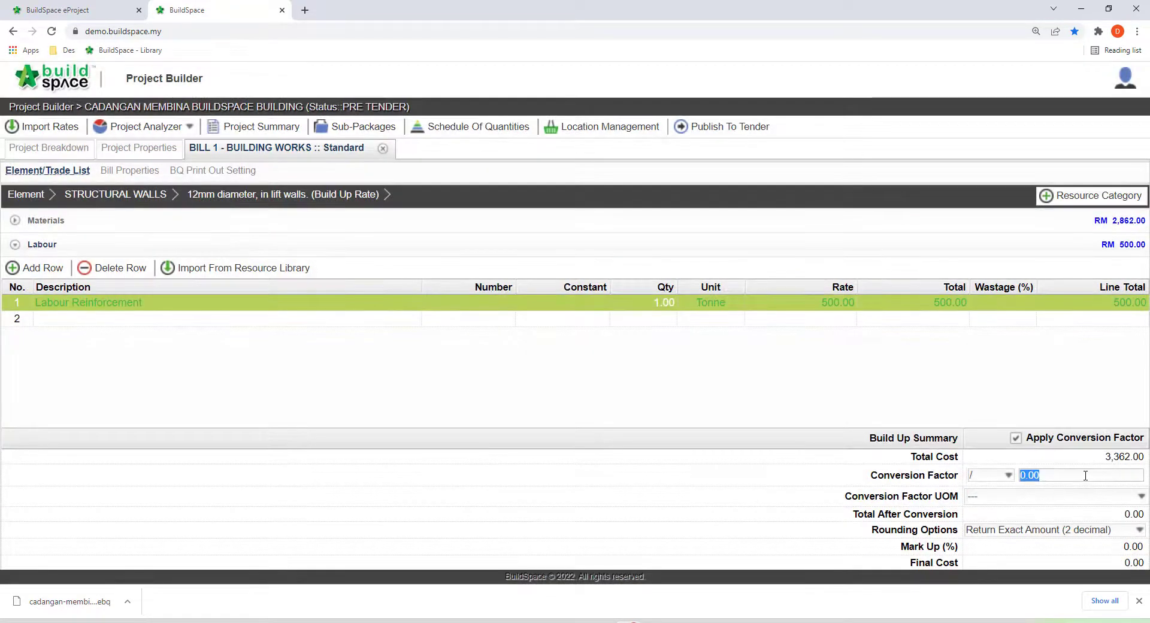
text(1000)
key(Return)
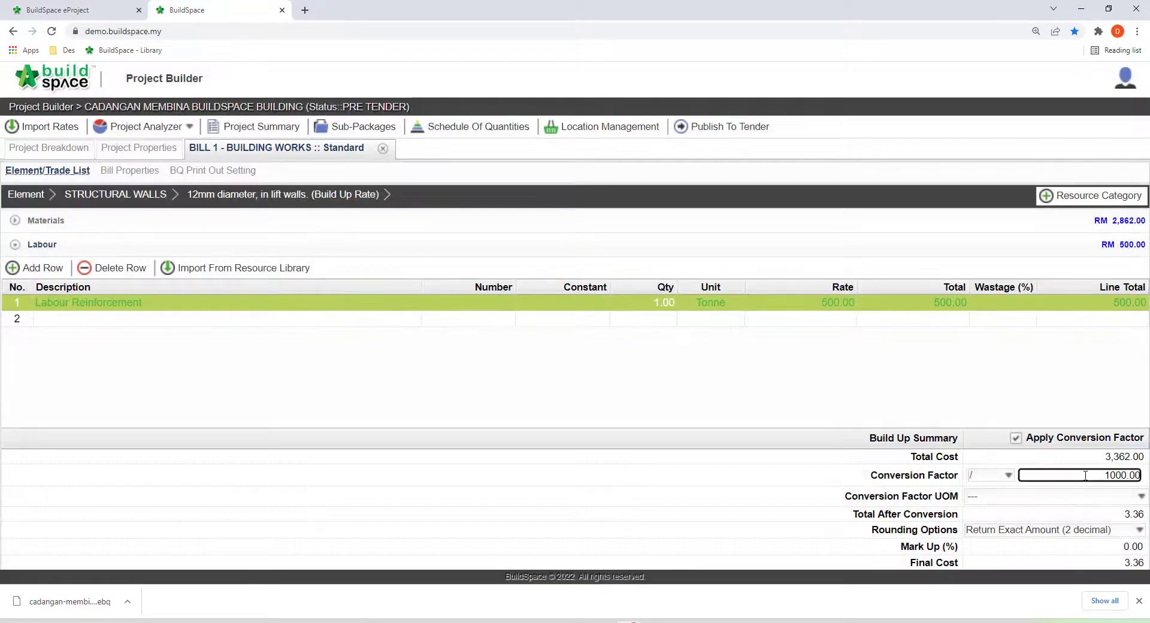
- Set the build-up's mark up to 8% and return to the STRUCTURAL WALLS items, selecting the 12mm item's rate
click(1078, 546)
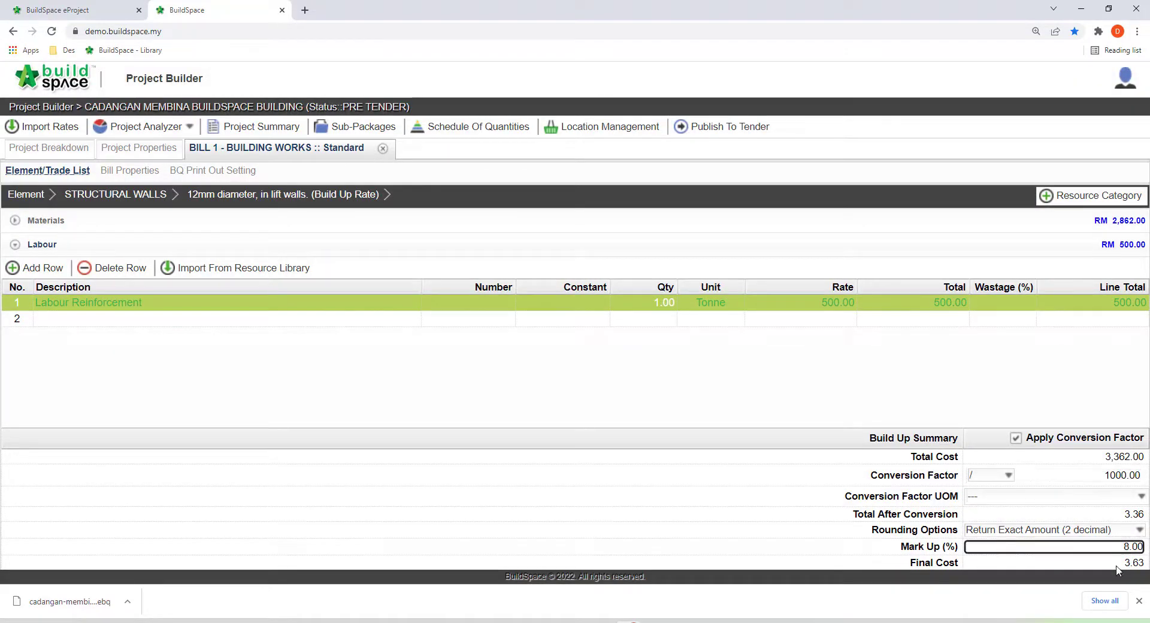
text(8)
key(Return)
click(83, 196)
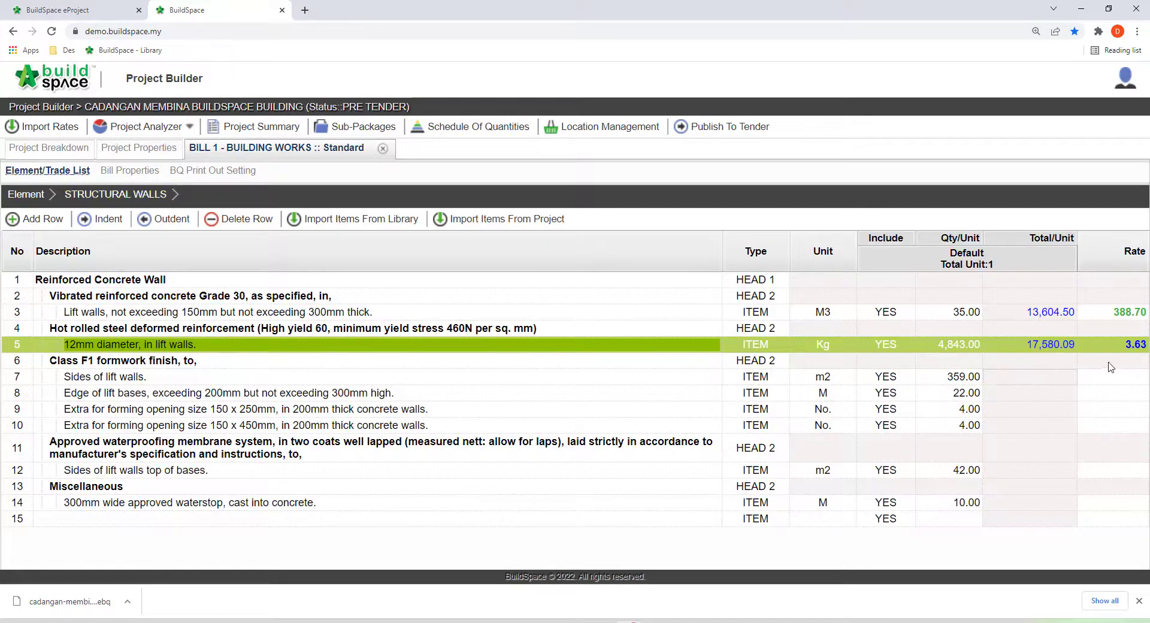
click(1133, 348)
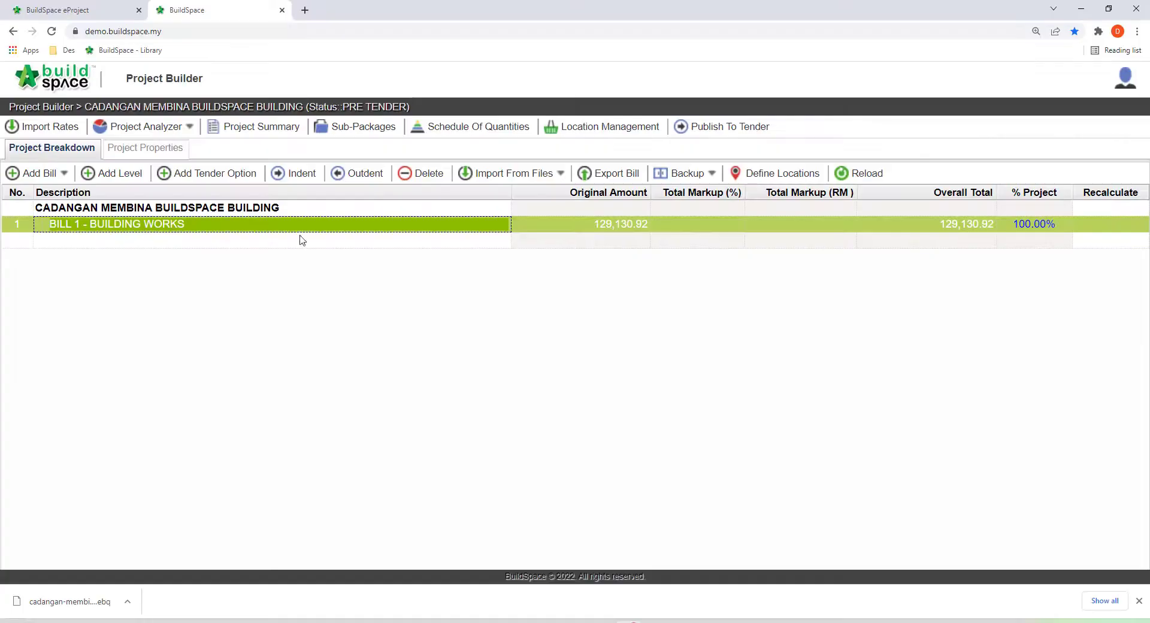
- Open the project's sub-packages and create one named "Sub-Packages - Masonry Works"
click(376, 134)
click(229, 213)
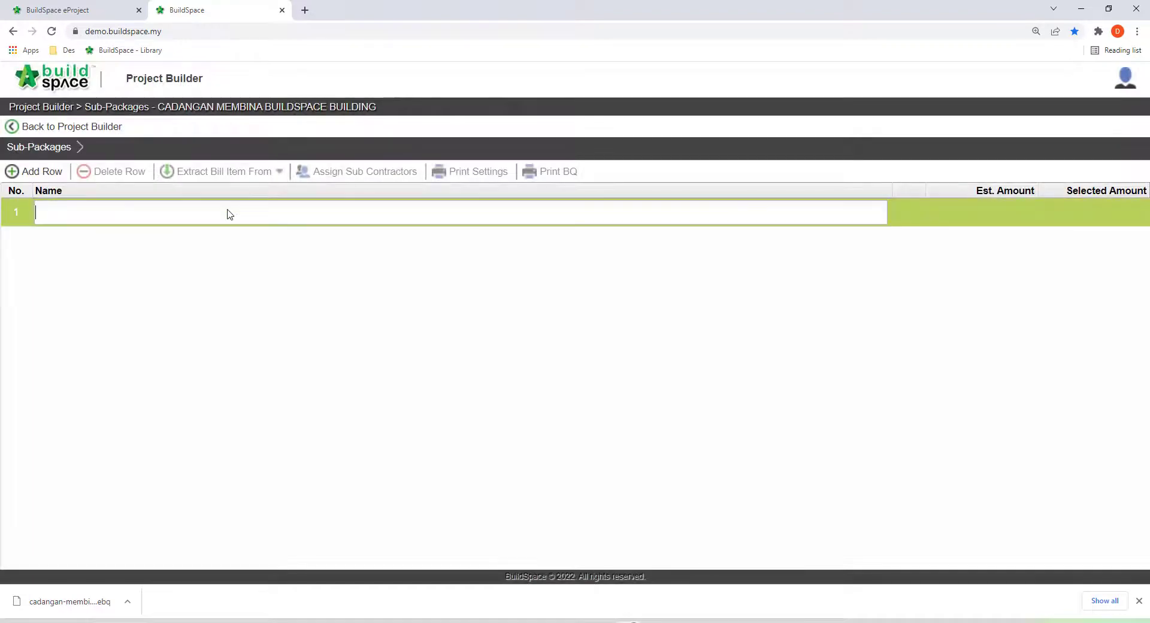
text(Sub)
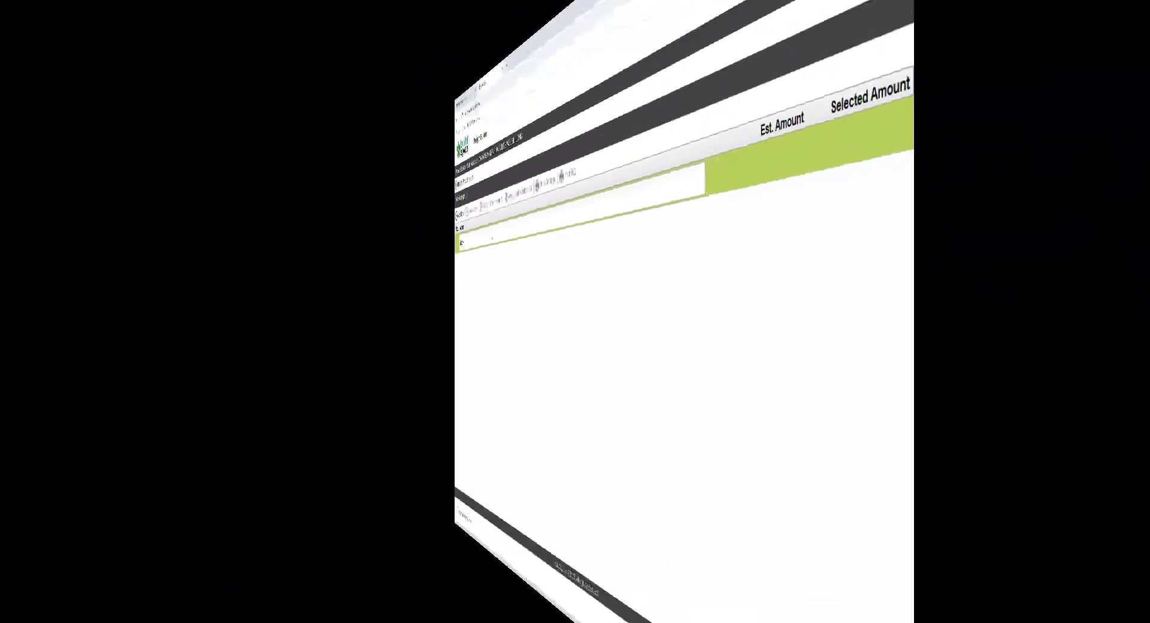
text(-Packages - Masonry Works)
key(Return)
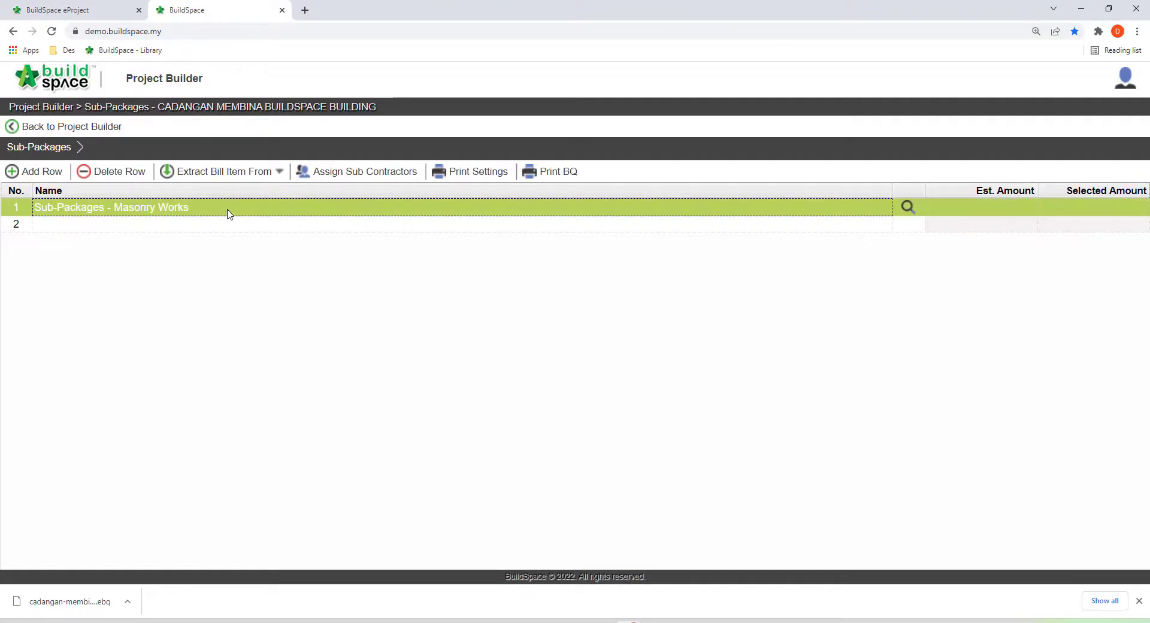
- Extract the claybrick brickwork and horizontal damp-proof course items from BILL 1's EXTERNAL WALLS, DOORS AND WINDOWS into the masonry sub-package
click(257, 173)
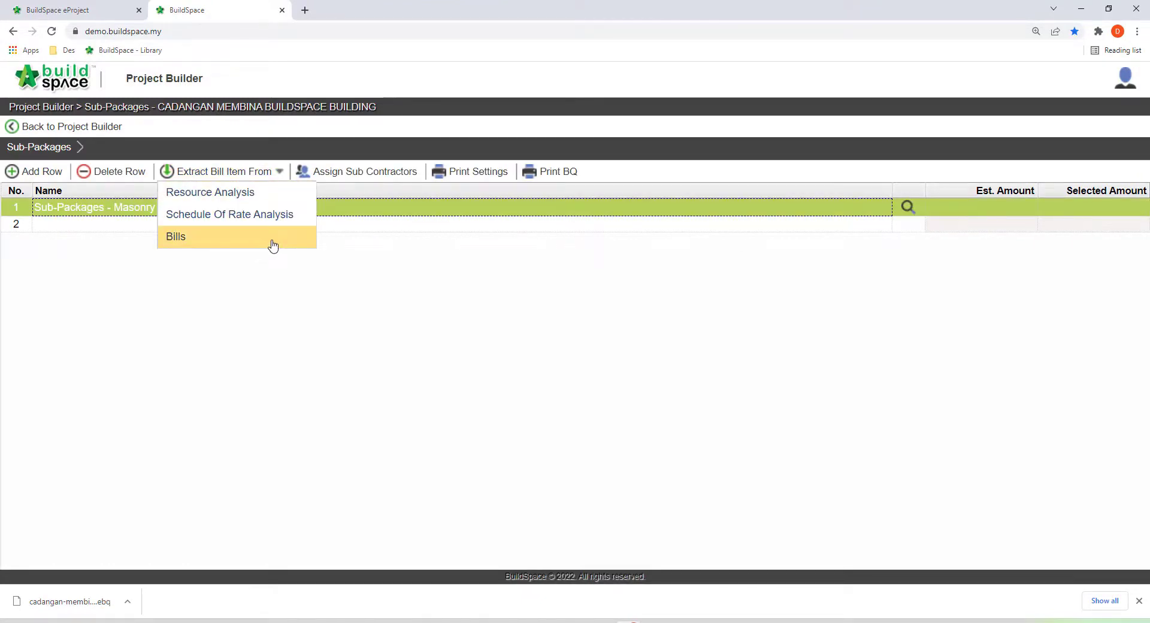
click(198, 243)
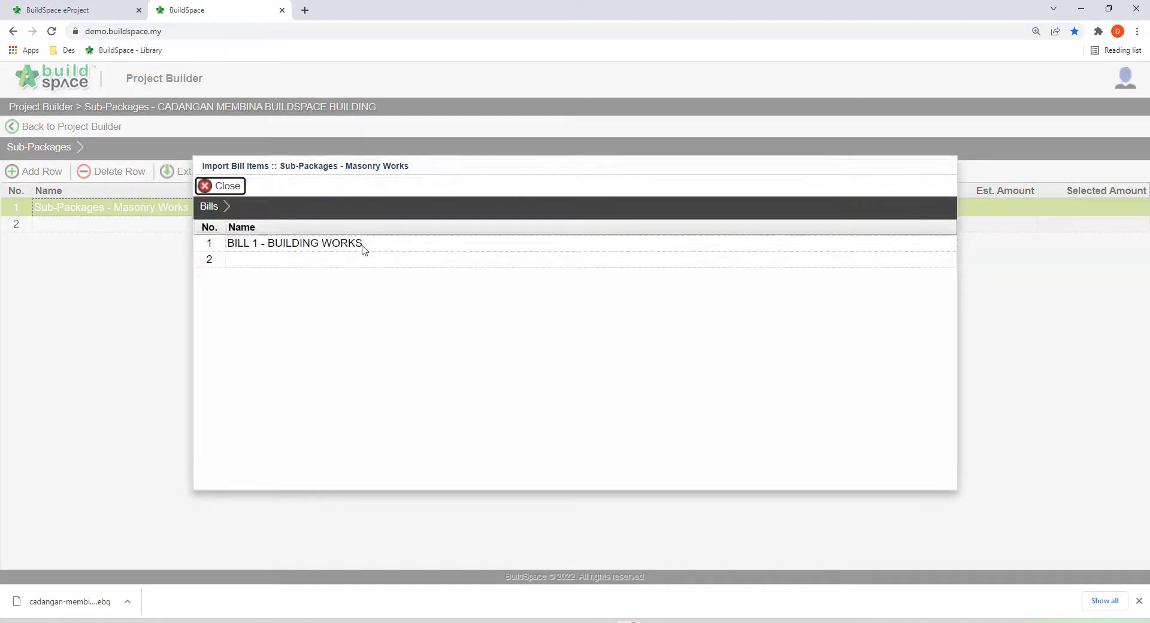
double_click(335, 243)
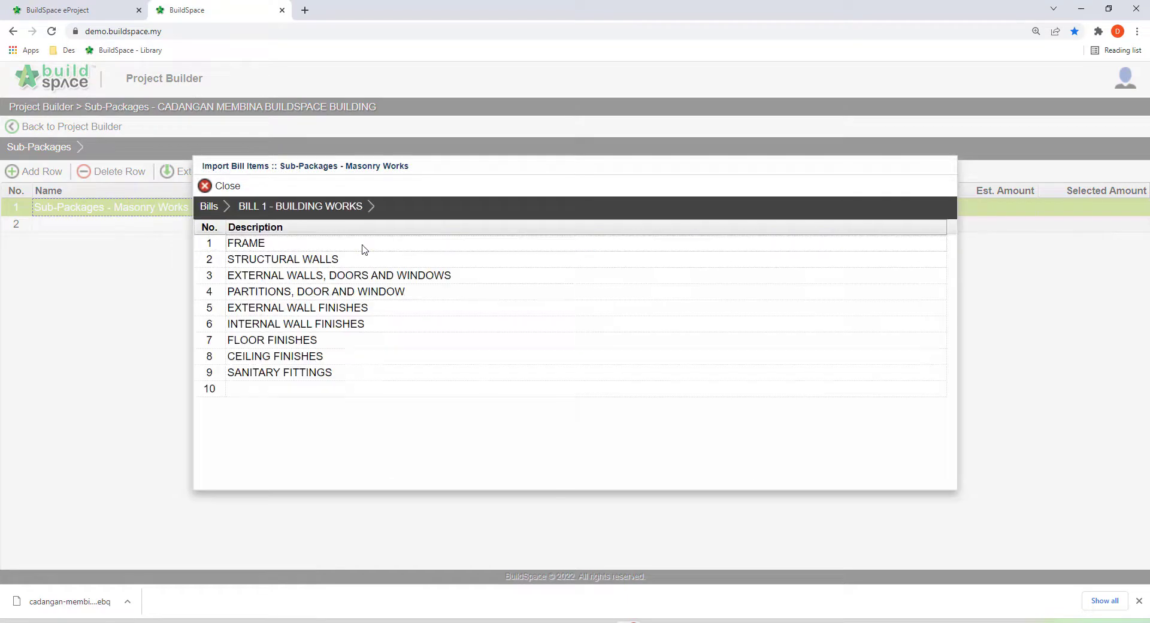
double_click(314, 279)
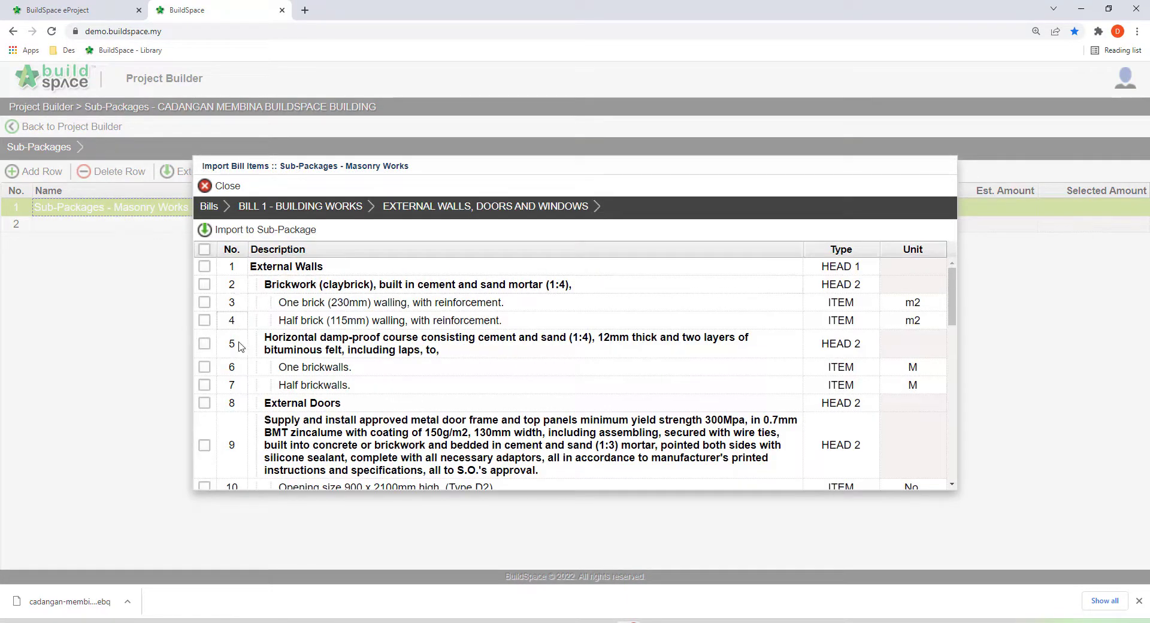
click(205, 287)
click(204, 343)
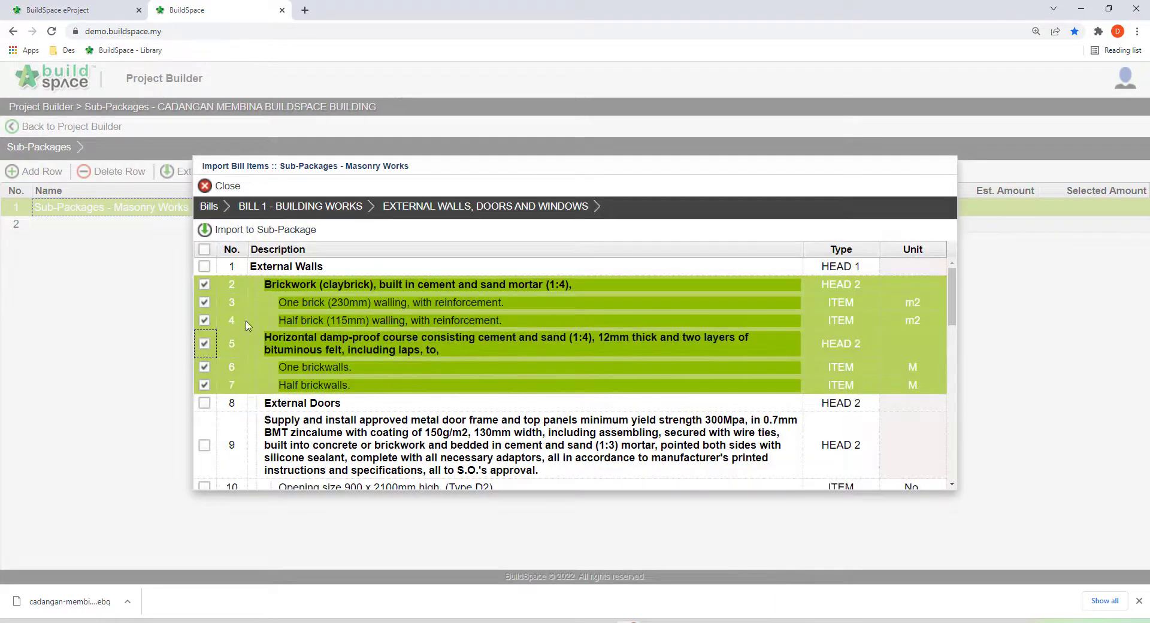
click(258, 232)
- Examine the masonry sub-package's extracted items in BILL 1 - BUILDING WORKS under EXTERNAL WALLS, DOORS AND WINDOWS
double_click(208, 212)
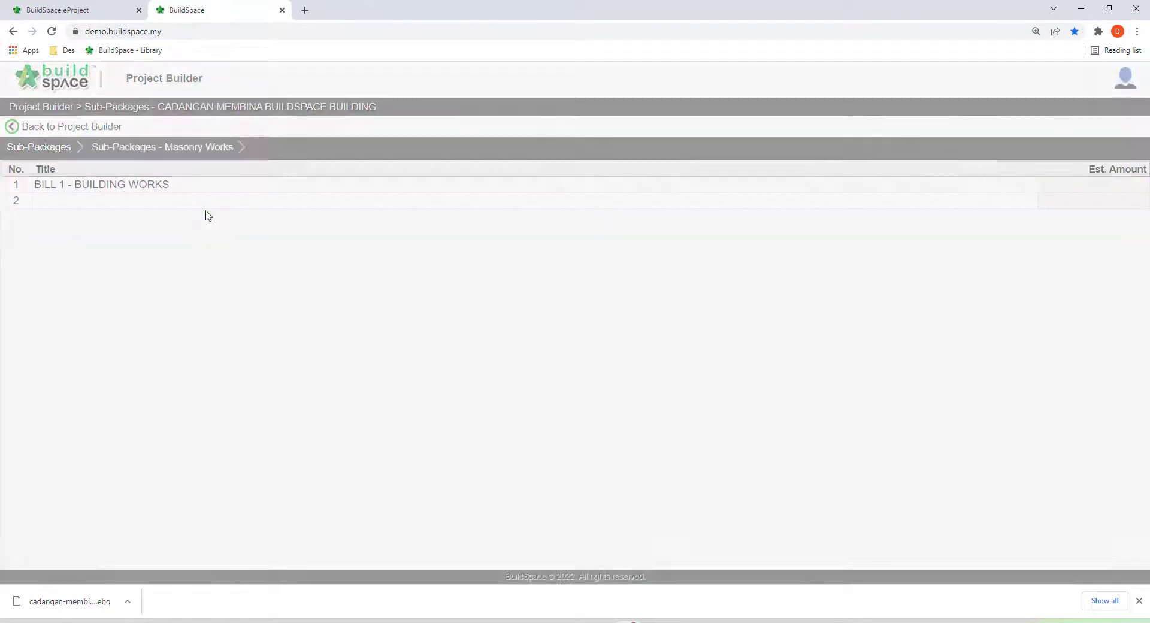
double_click(198, 186)
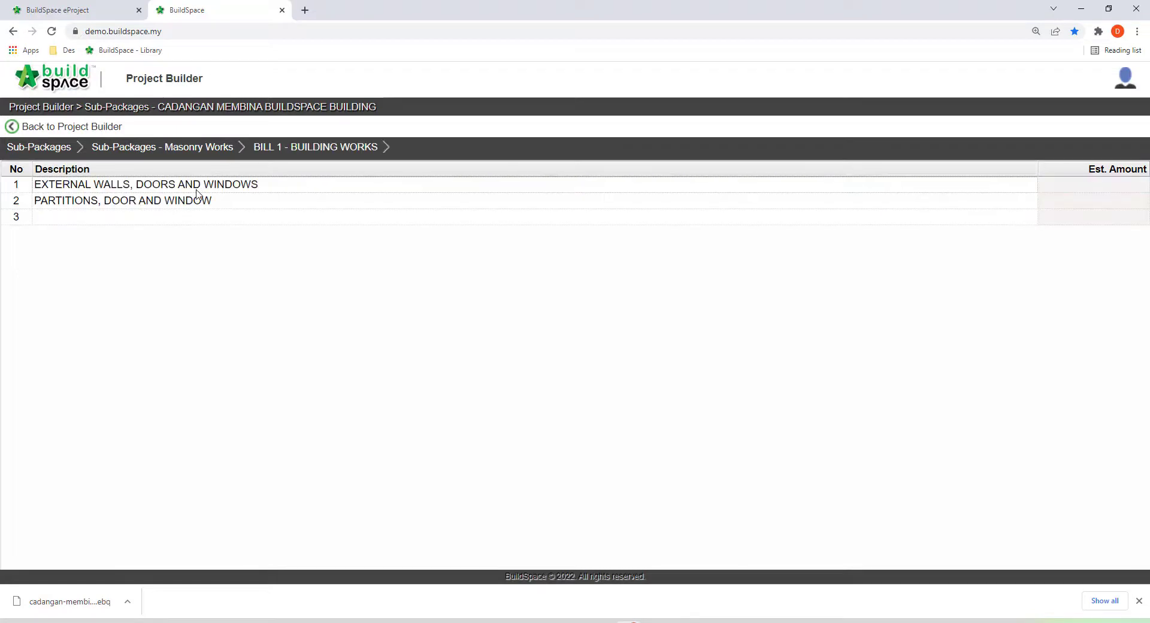
double_click(197, 190)
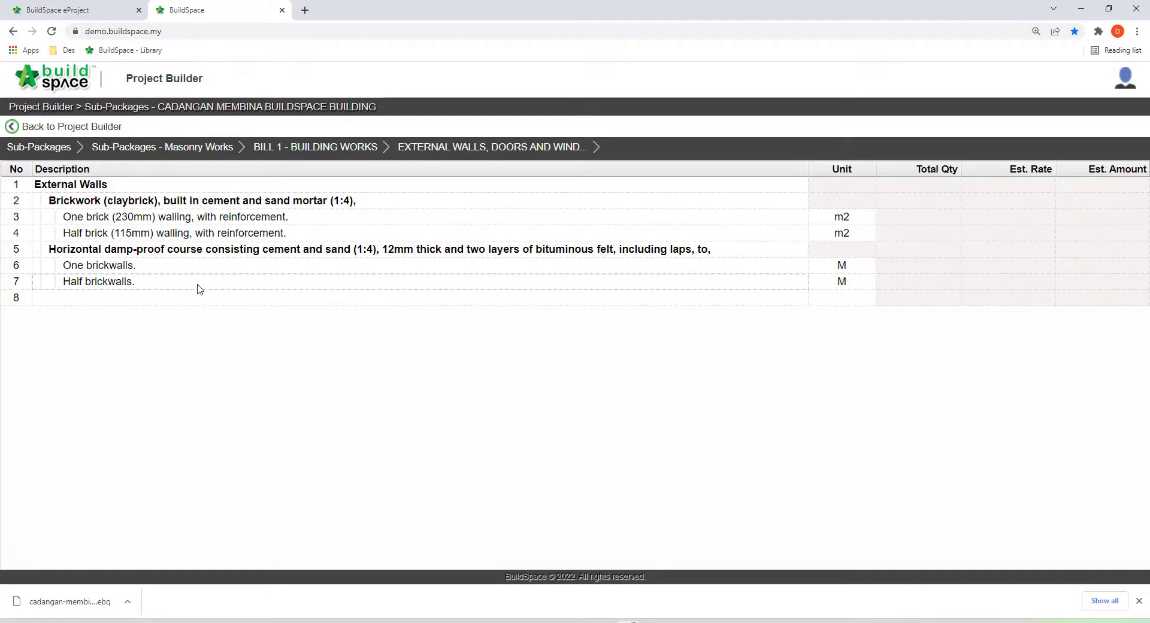
- Return to the sub-packages list and assign 123 Contractor as a sub contractor for the masonry works
click(61, 150)
click(319, 179)
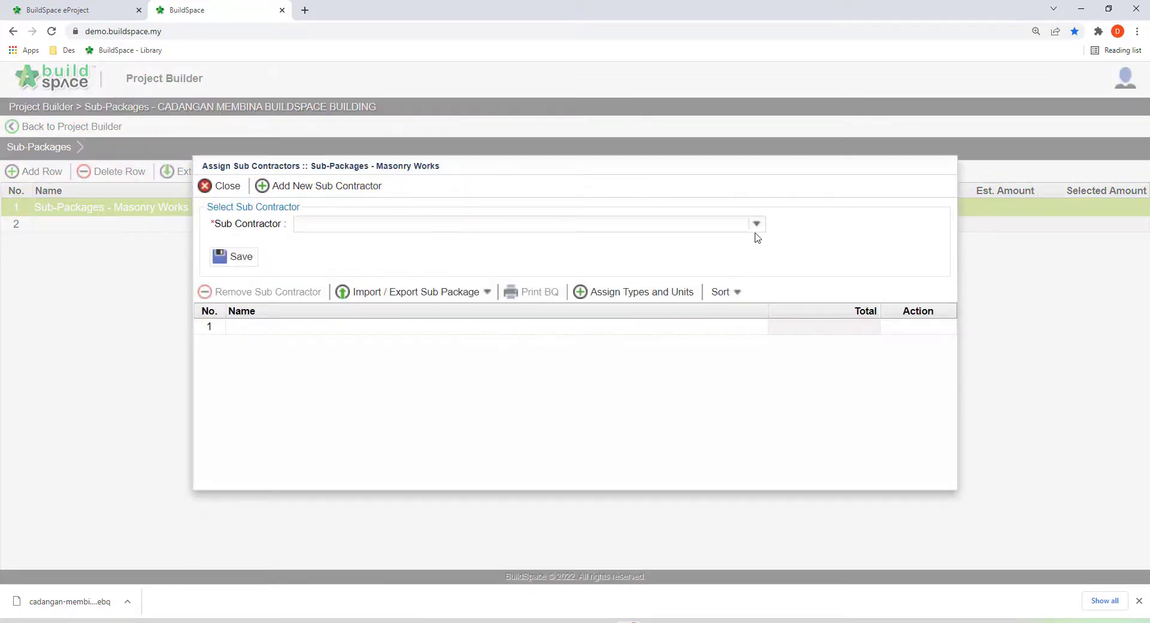
click(756, 227)
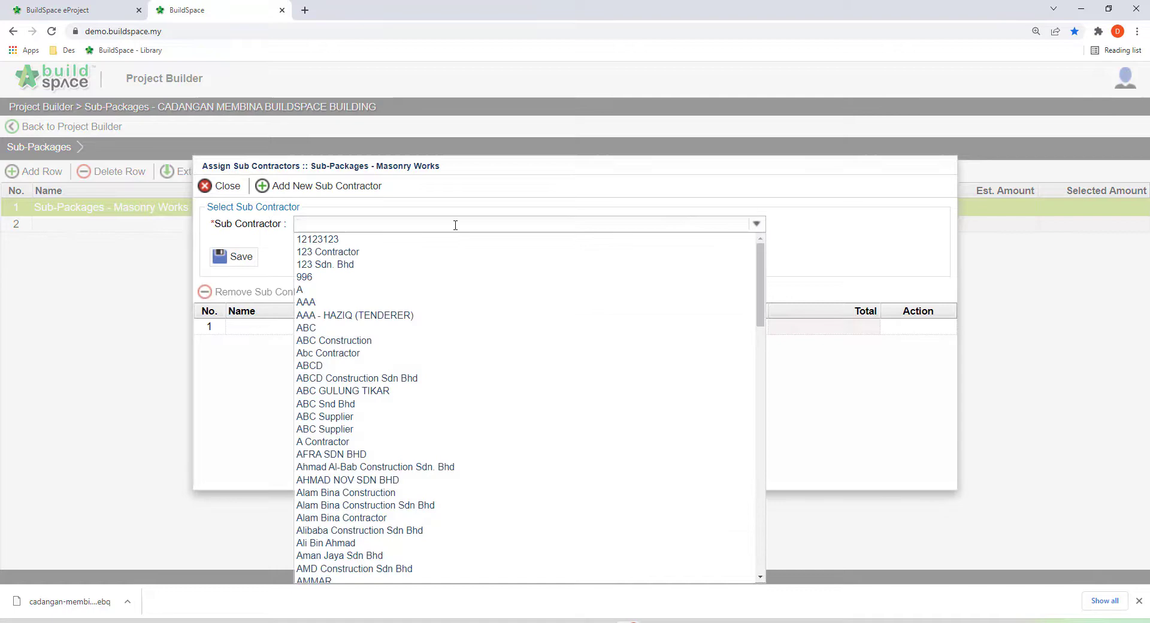
click(388, 252)
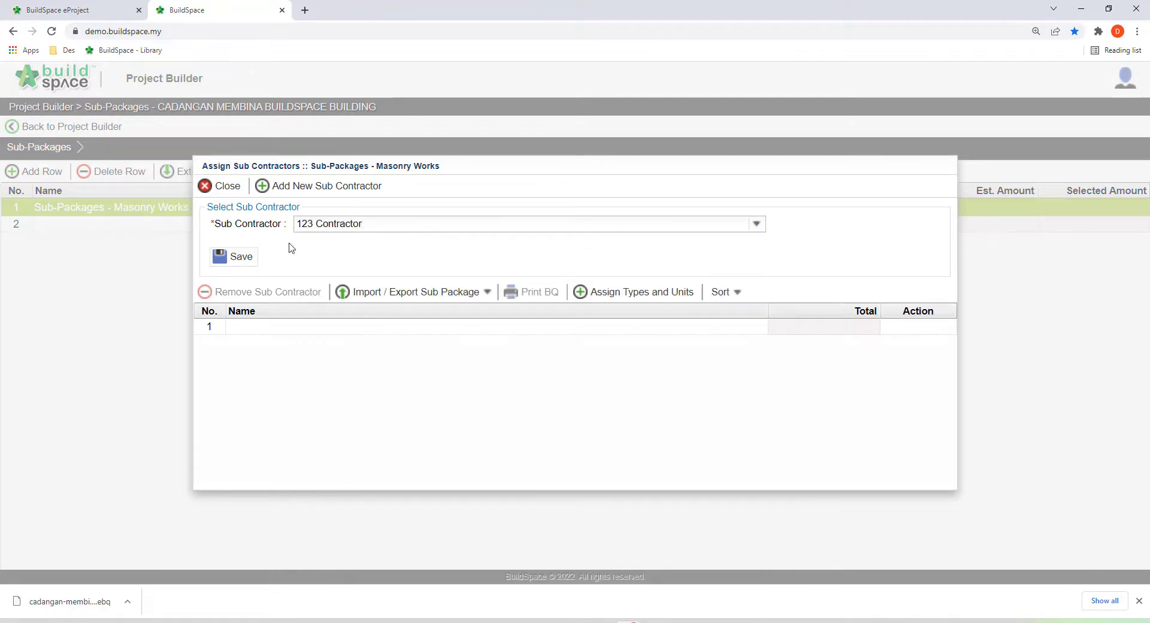
click(246, 257)
- Export BILL 1 - BUILDING WORKS of the sub-package for 123 Contractor as an Excel file named "123 BQ"
click(436, 330)
click(454, 296)
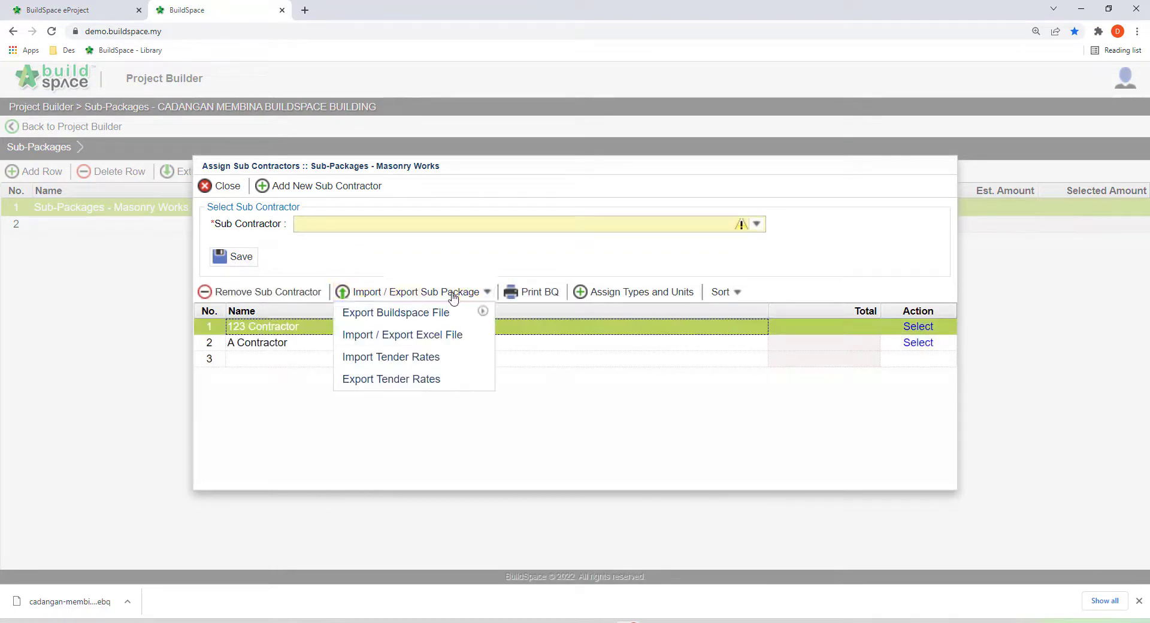
click(471, 337)
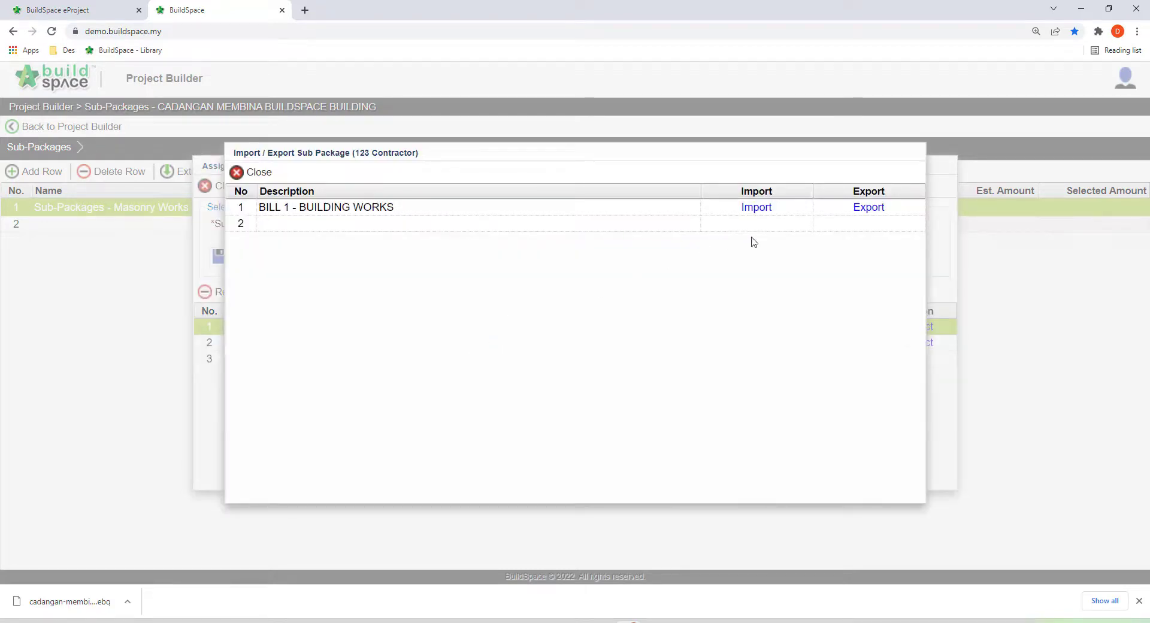
click(866, 208)
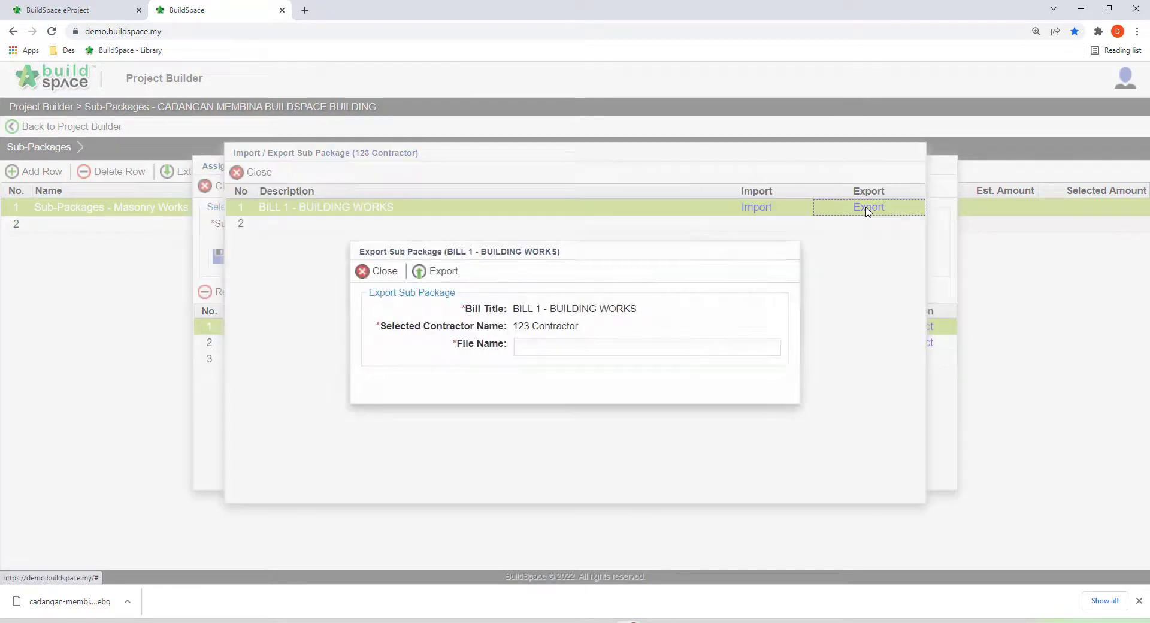
click(541, 347)
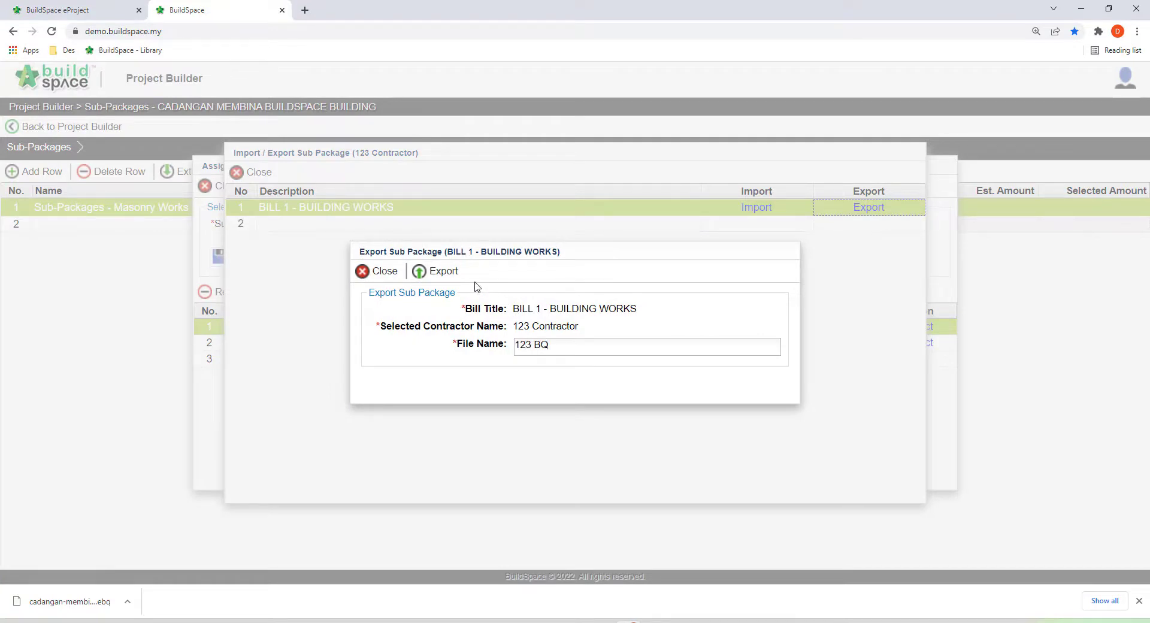
click(437, 272)
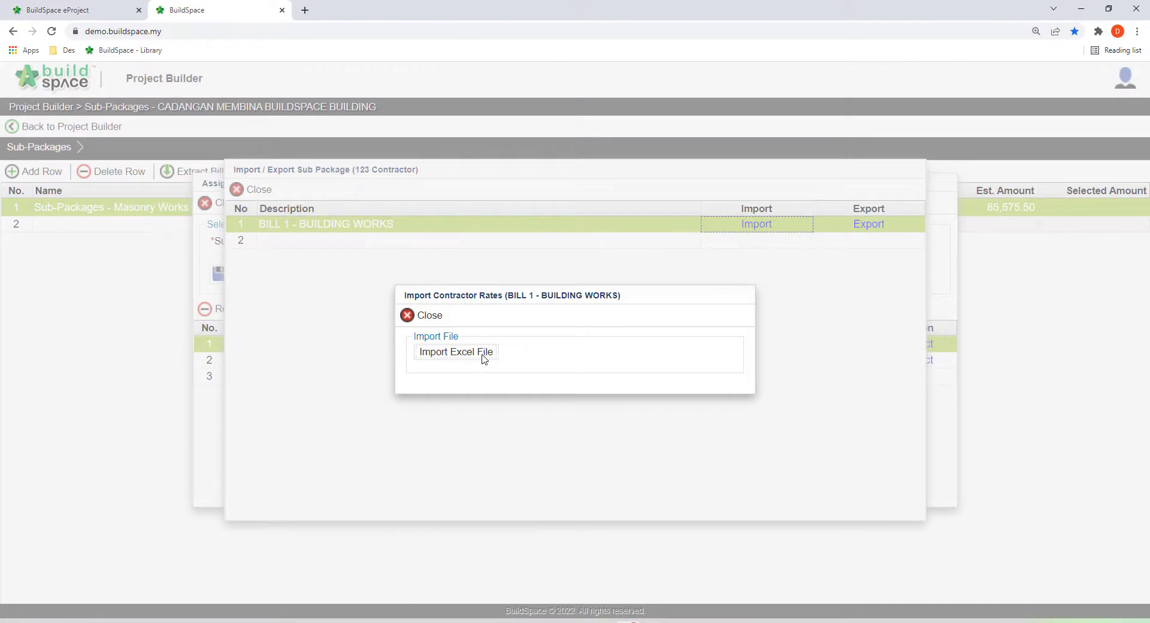
- Import 123 Contractor's rates for BILL 1 - BUILDING WORKS from the Excel file "123 BQ" and return to the sub contractor assignments
click(484, 357)
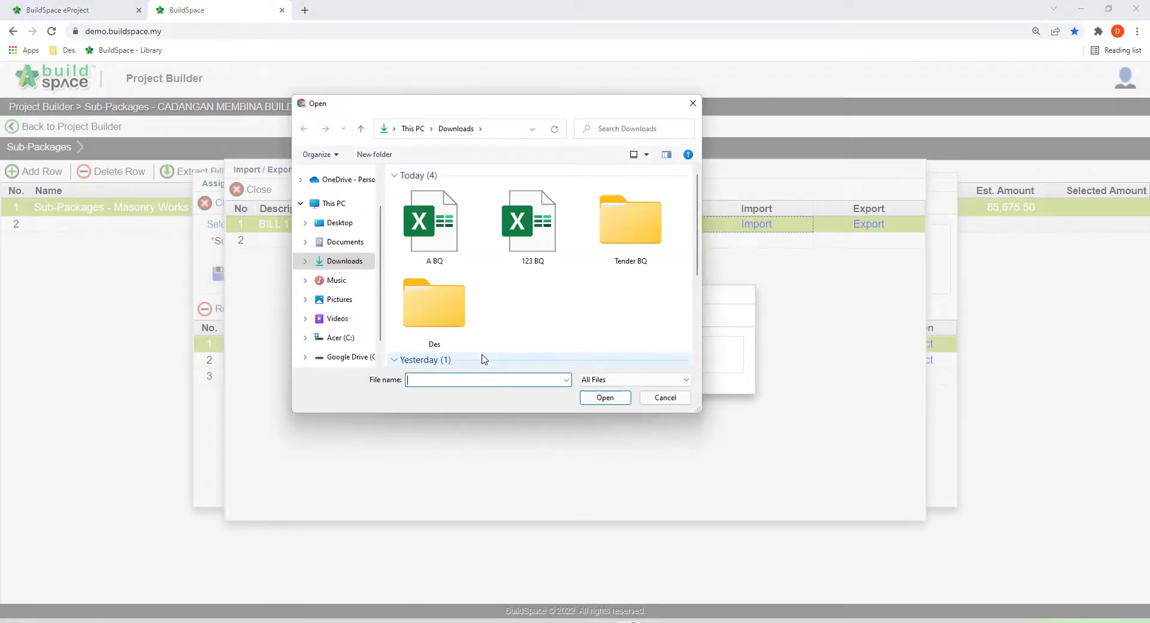
click(530, 238)
click(606, 399)
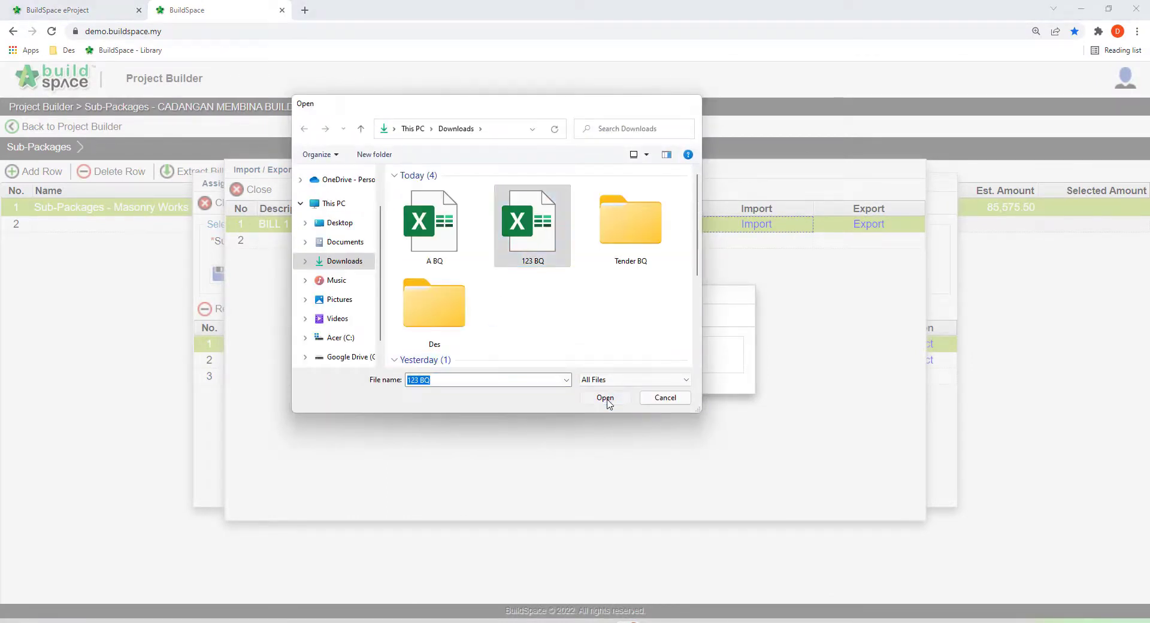
click(257, 190)
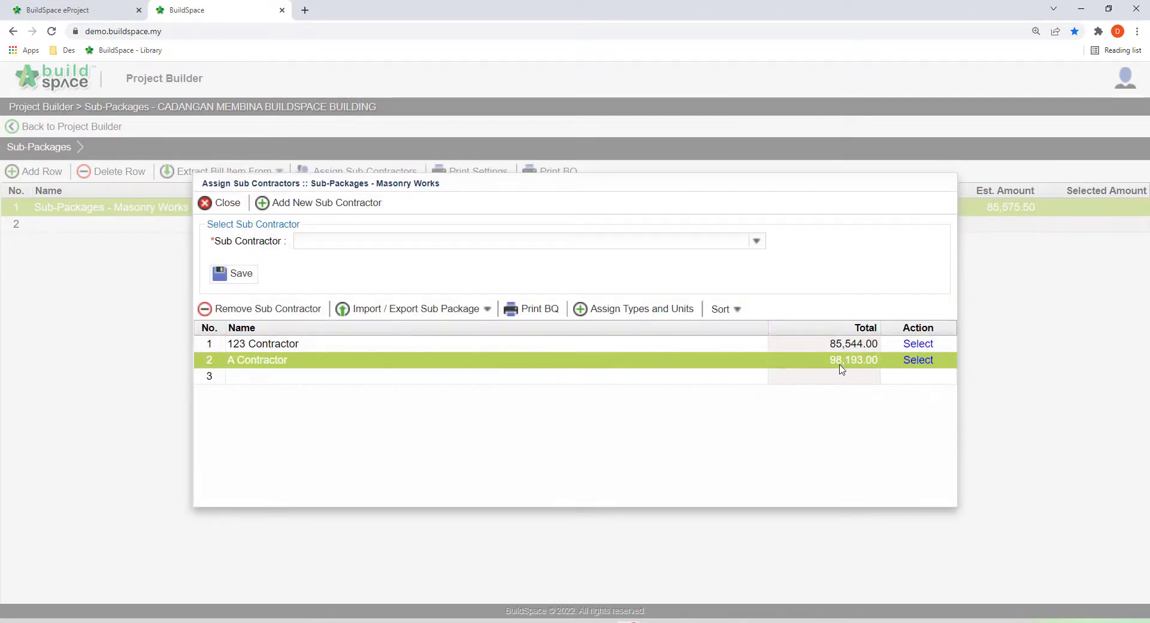
- Compare the totals and external wall item rates of 123 Contractor and A Contractor in the masonry sub-package
click(828, 347)
click(822, 361)
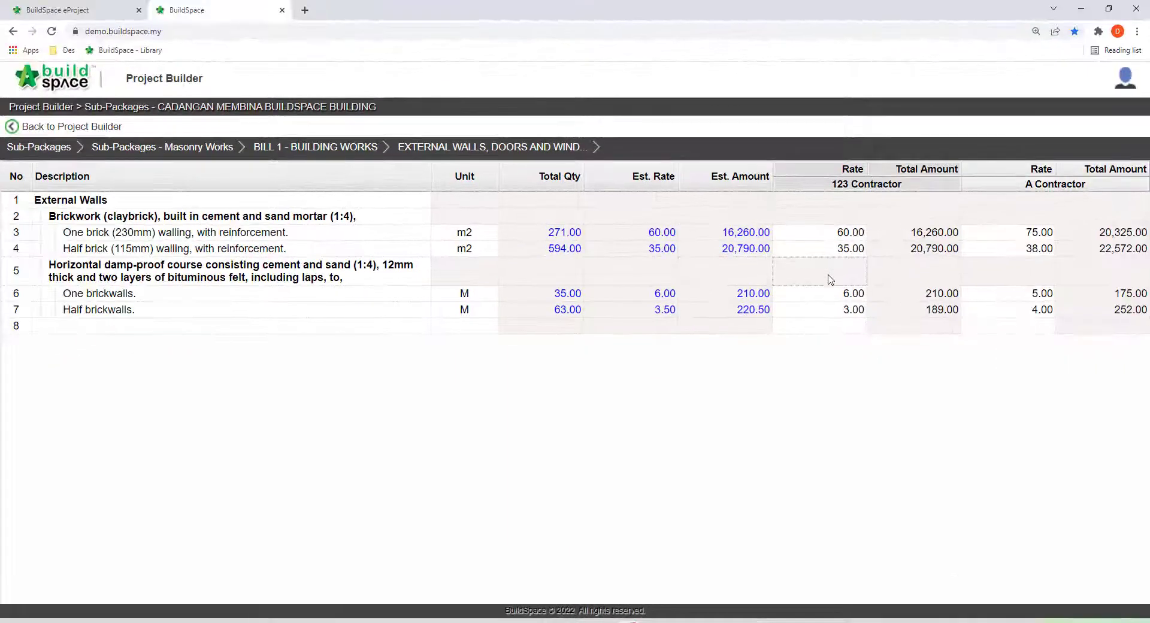
click(831, 309)
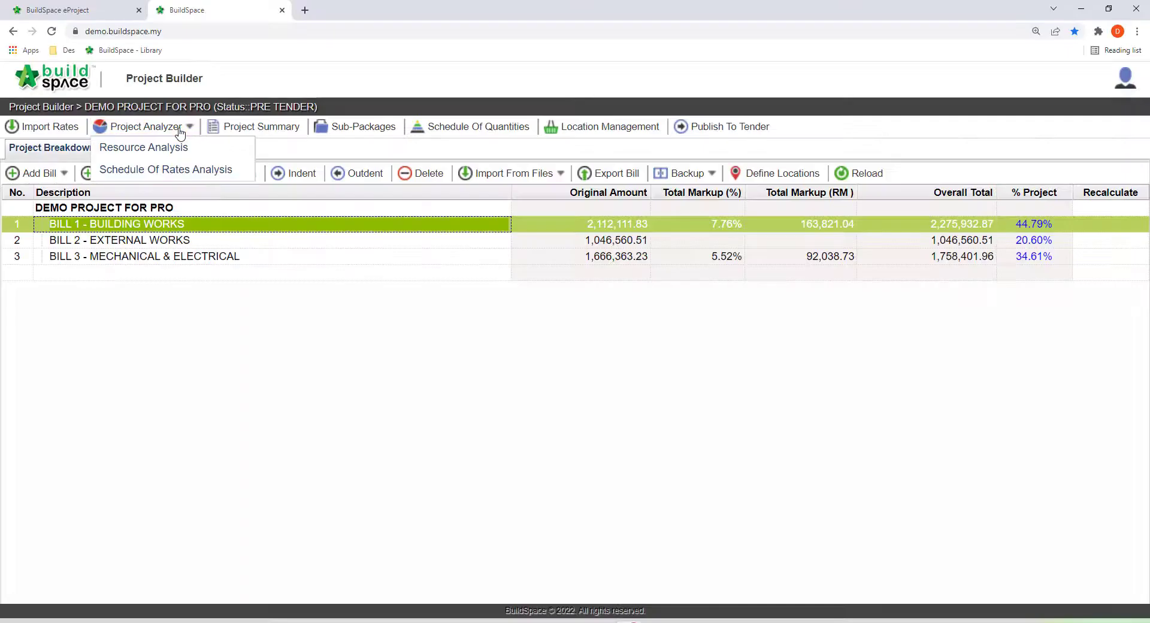
- Open the resource analysis of DEMO PROJECT FOR PRO and review the total costs of Materials, Labour and Plant
click(147, 126)
click(204, 157)
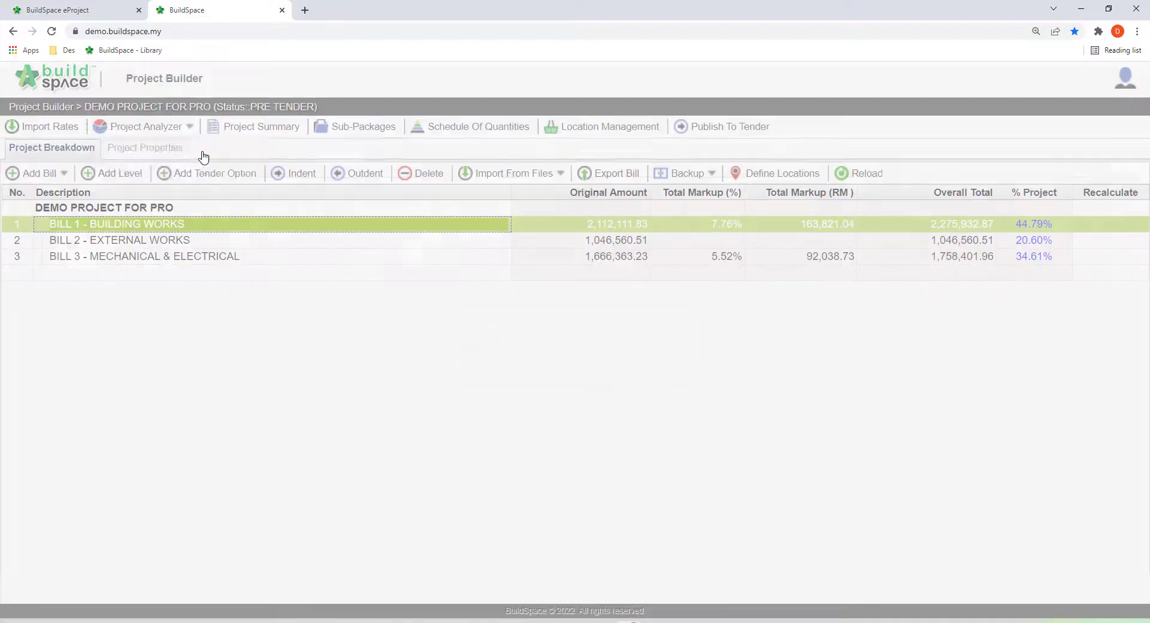
click(160, 190)
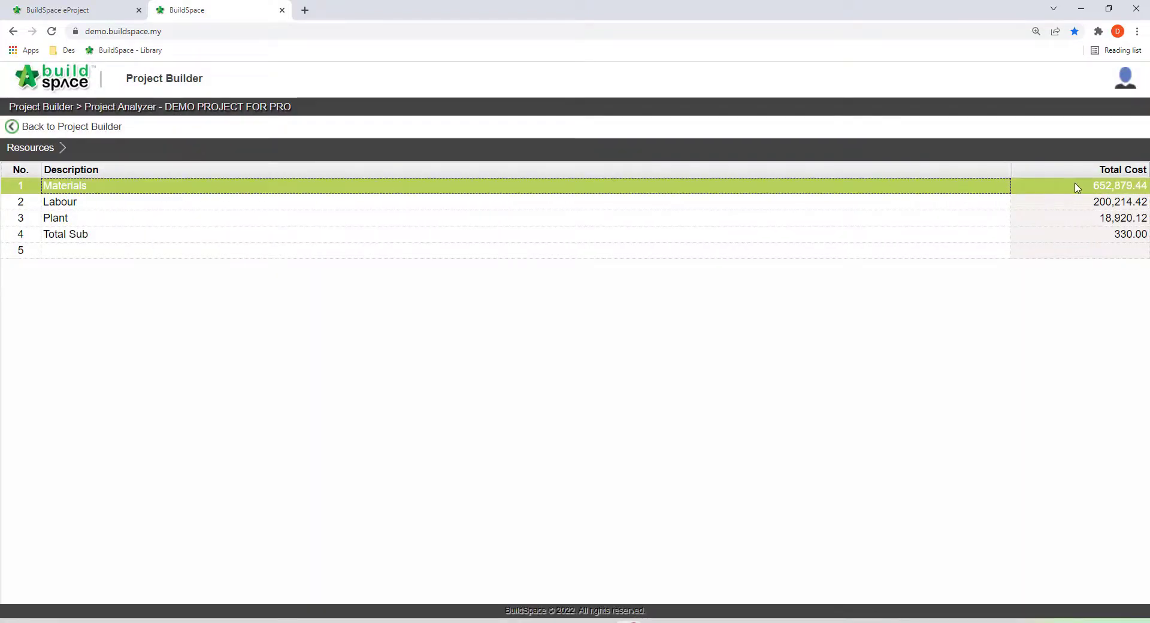
click(1079, 203)
click(1079, 219)
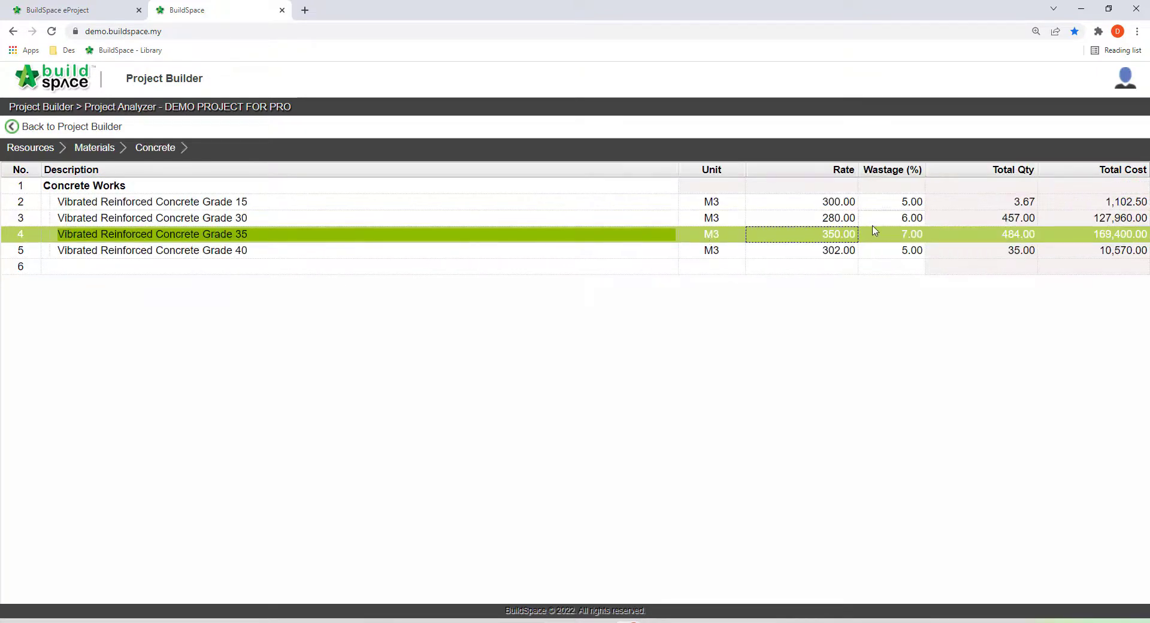
- Set the wastage of Vibrated Reinforced Concrete Grade 35 in the Concrete materials to 6%
key(Return)
double_click(898, 239)
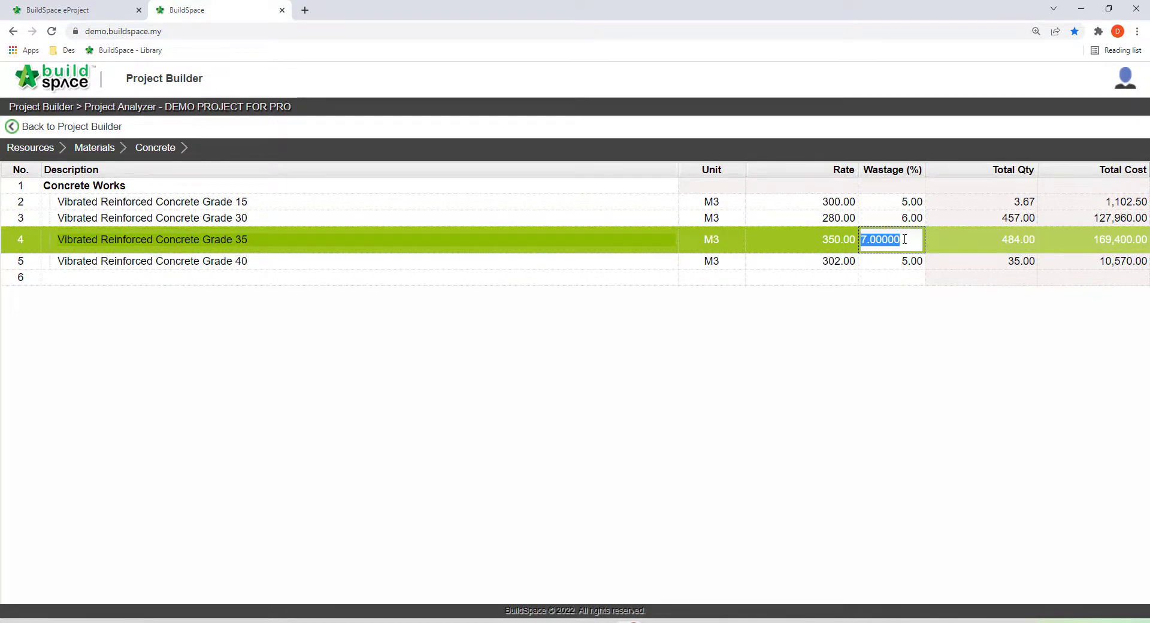
text(6)
key(Return)
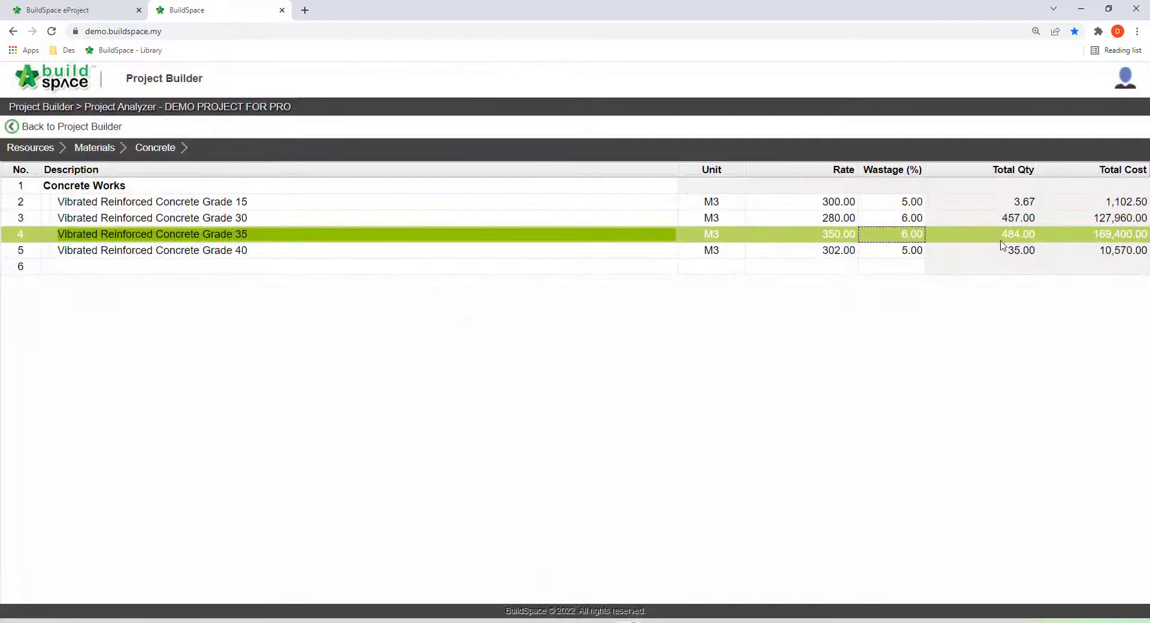
- Open the bill items using Grade 35 concrete and set the wastage of the FRAME columns, beams and roof beams to 5%
double_click(803, 234)
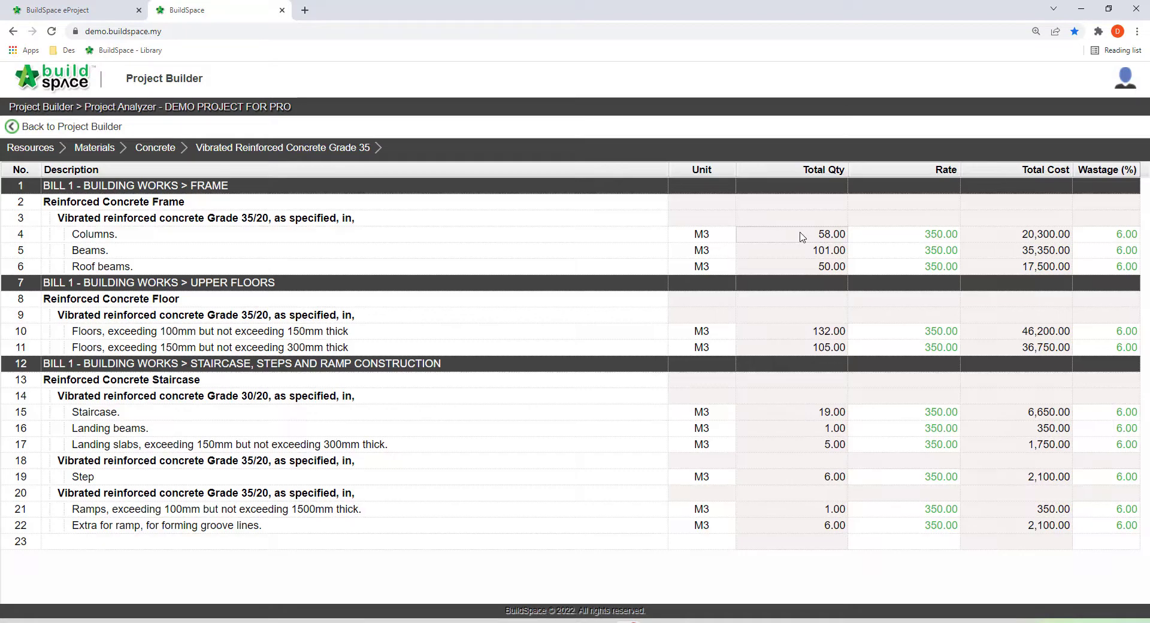
double_click(1099, 238)
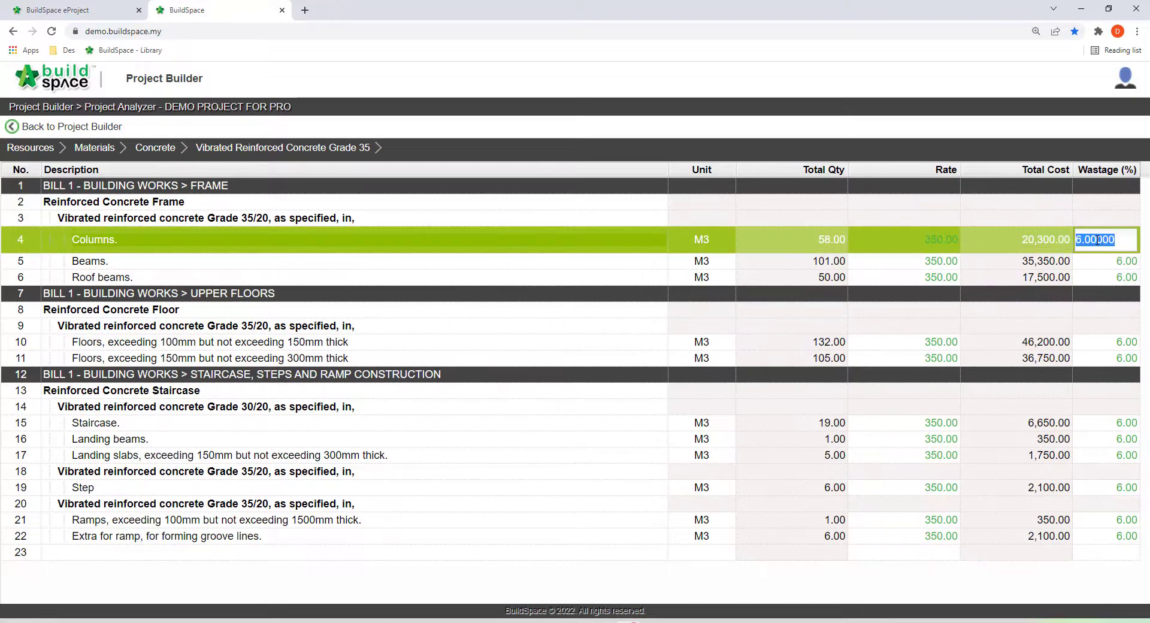
text(5)
key(Return)
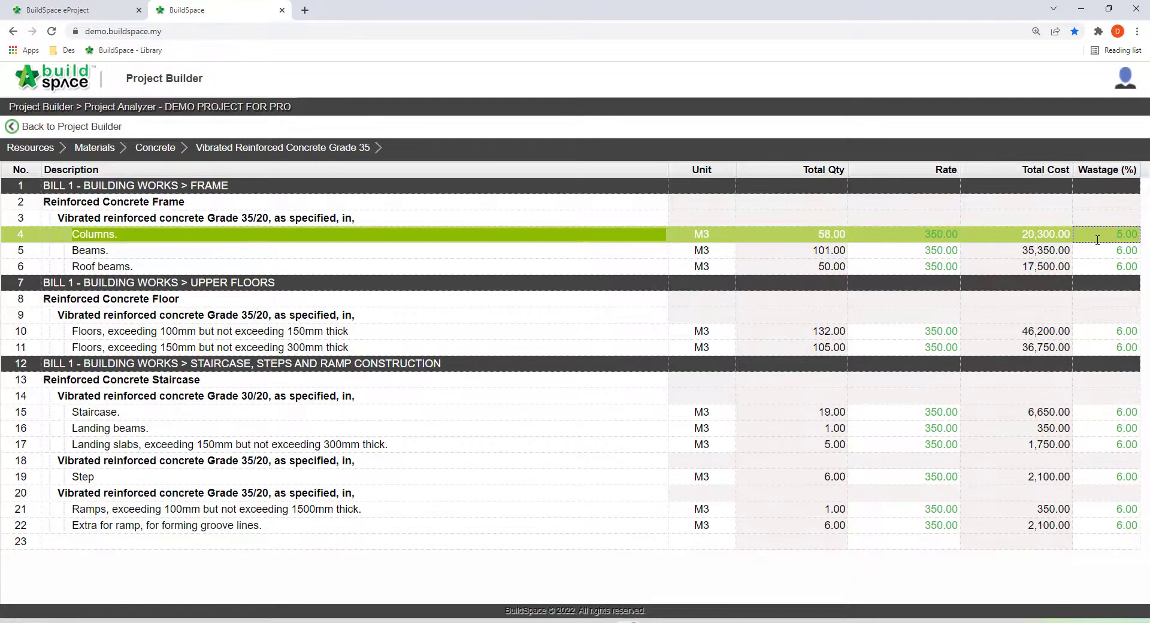
double_click(1100, 254)
text(5)
key(Return)
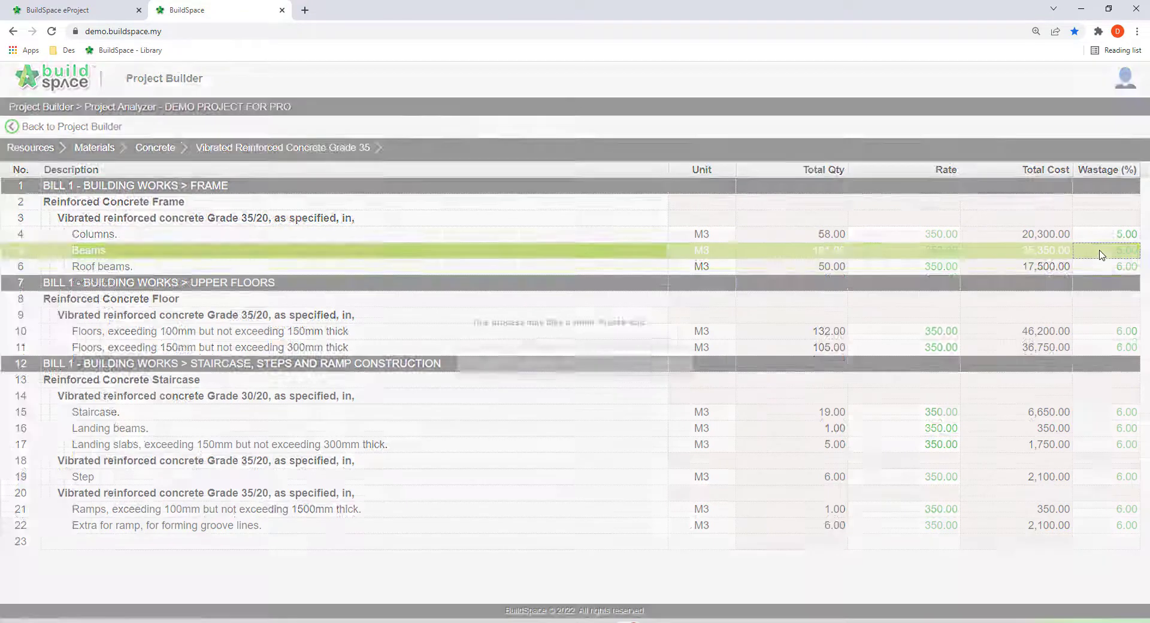
double_click(1110, 272)
text(5)
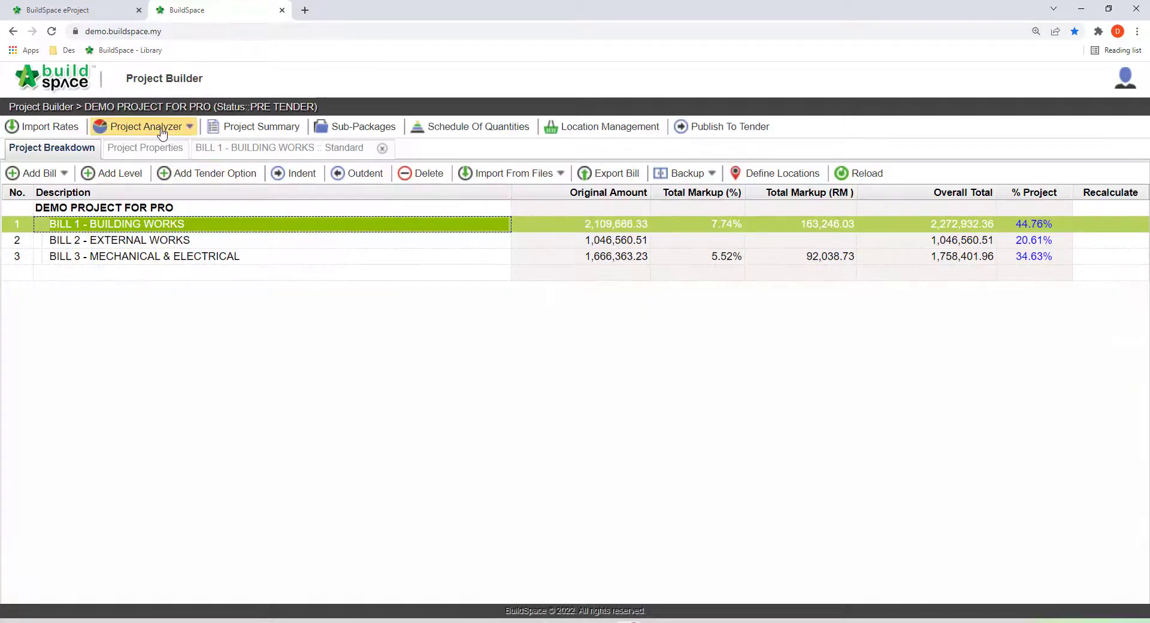
- Open the project's schedule of rates analysis and review the trade costs under Master Rates
click(159, 125)
click(239, 173)
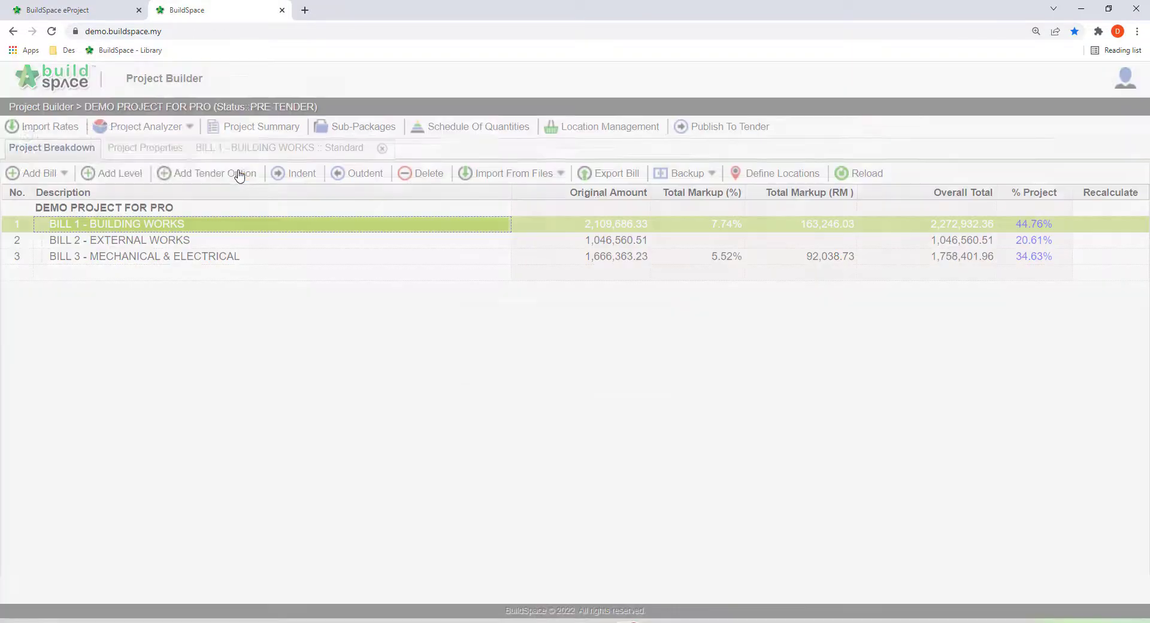
click(149, 188)
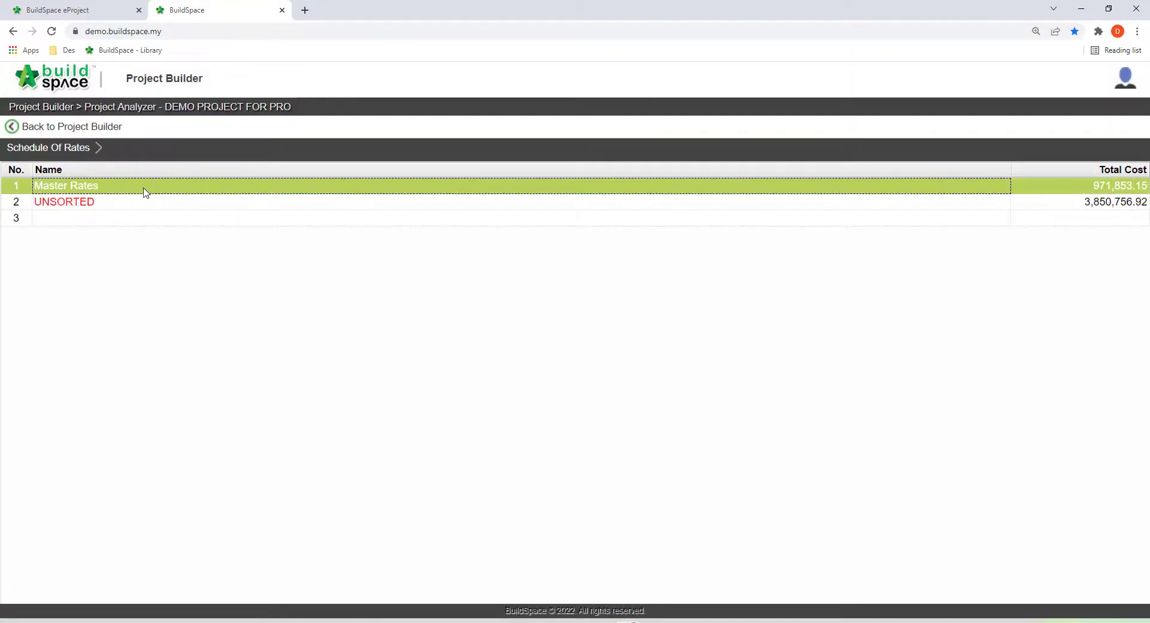
double_click(126, 190)
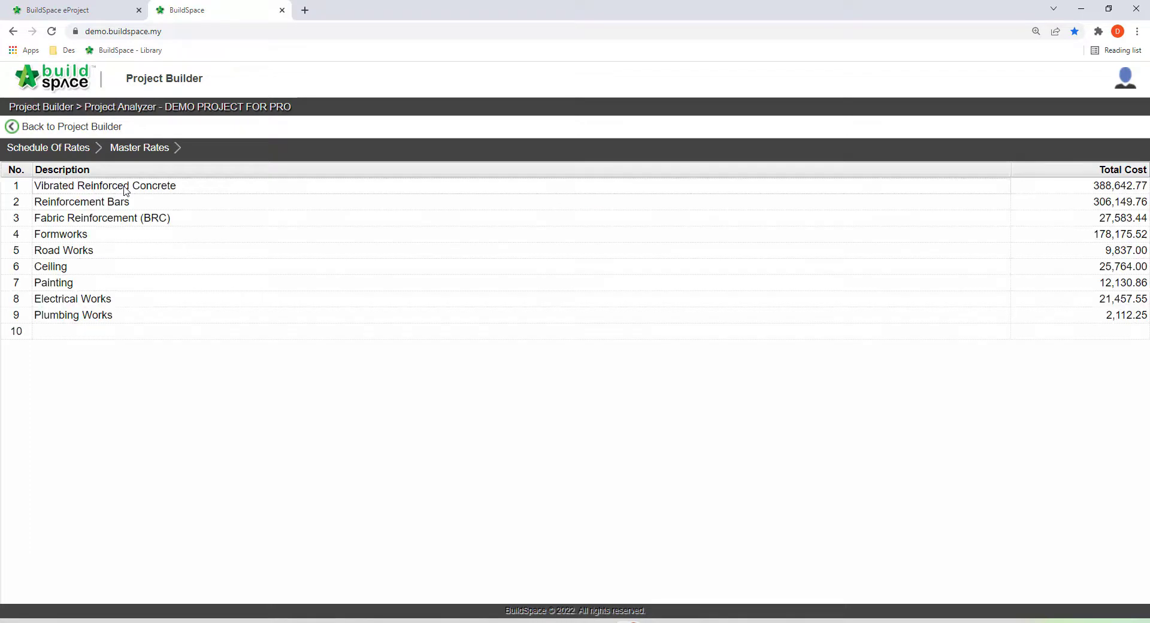
click(180, 190)
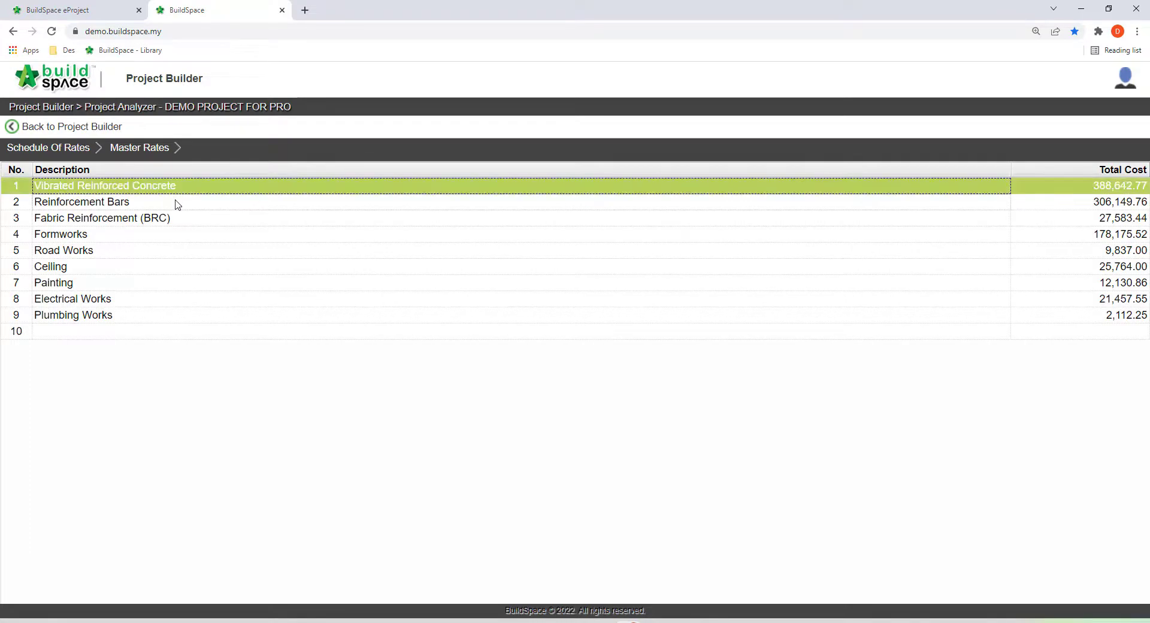
- In the Vibrated Reinforced Concrete trade, set the item markup to 12% for Grades 15 and 30 and 15% for Grades 35 and 40
click(178, 204)
click(182, 219)
click(179, 234)
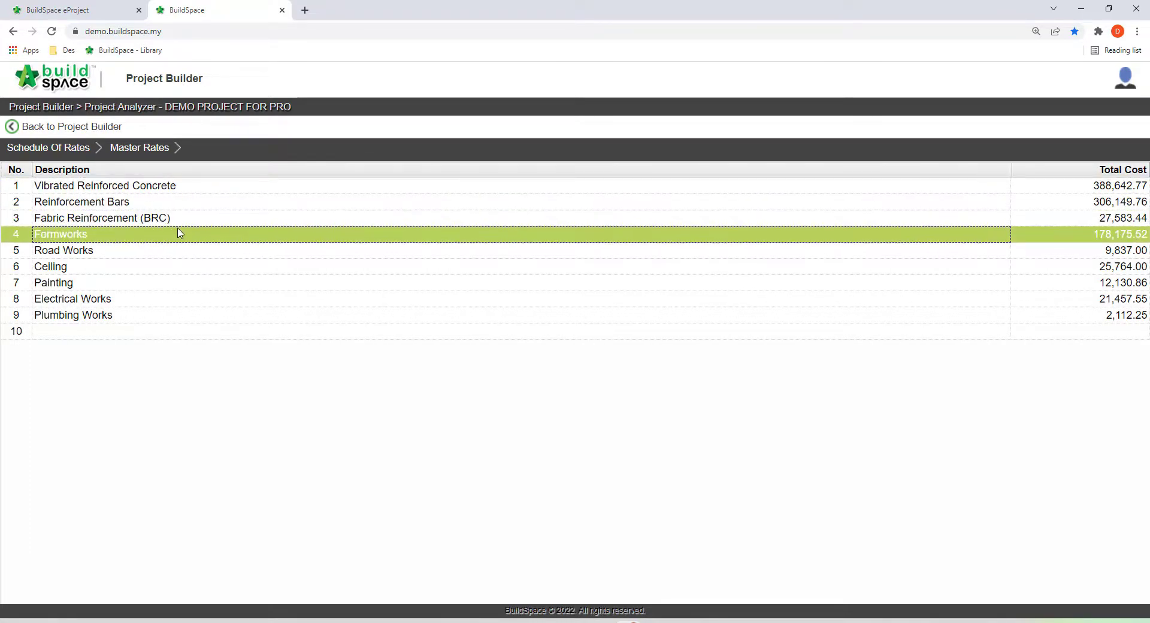
double_click(206, 190)
click(900, 199)
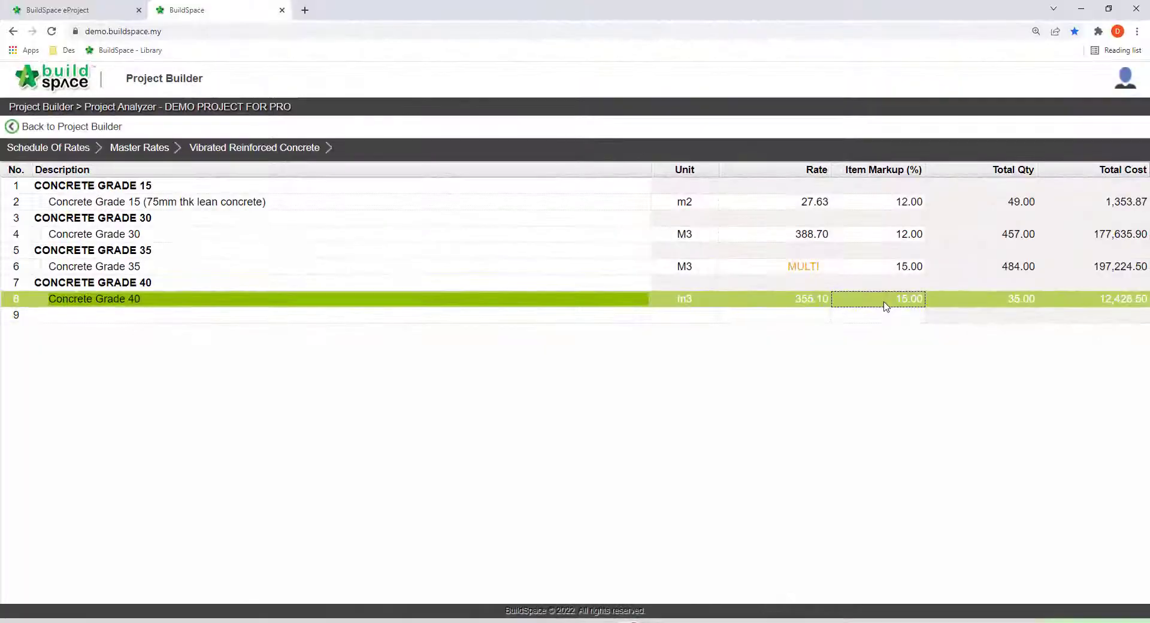
- Open the bill items using Concrete Grade 35 and set the item markup of the FRAME columns, beams and roof beams to 20%
double_click(621, 270)
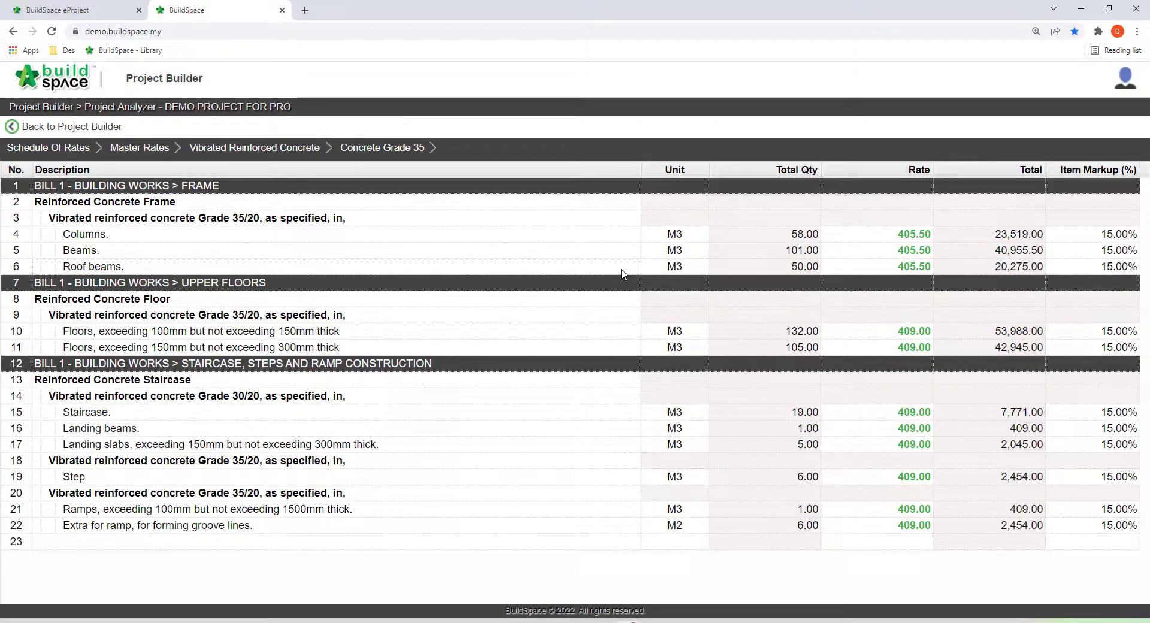
click(1091, 235)
key(Return)
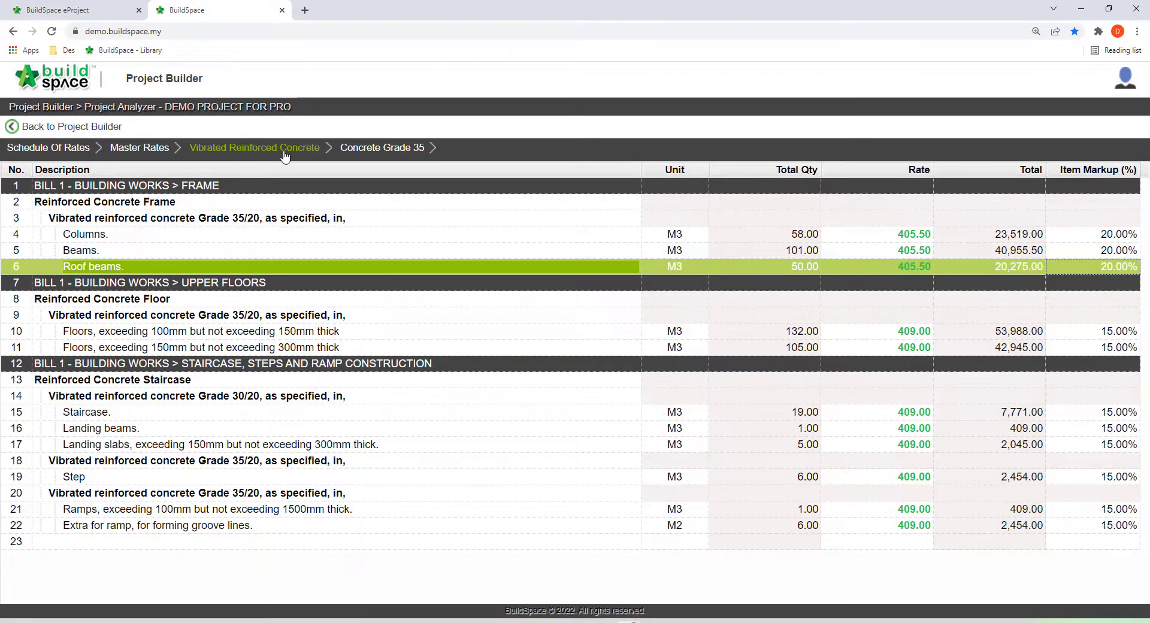
click(285, 155)
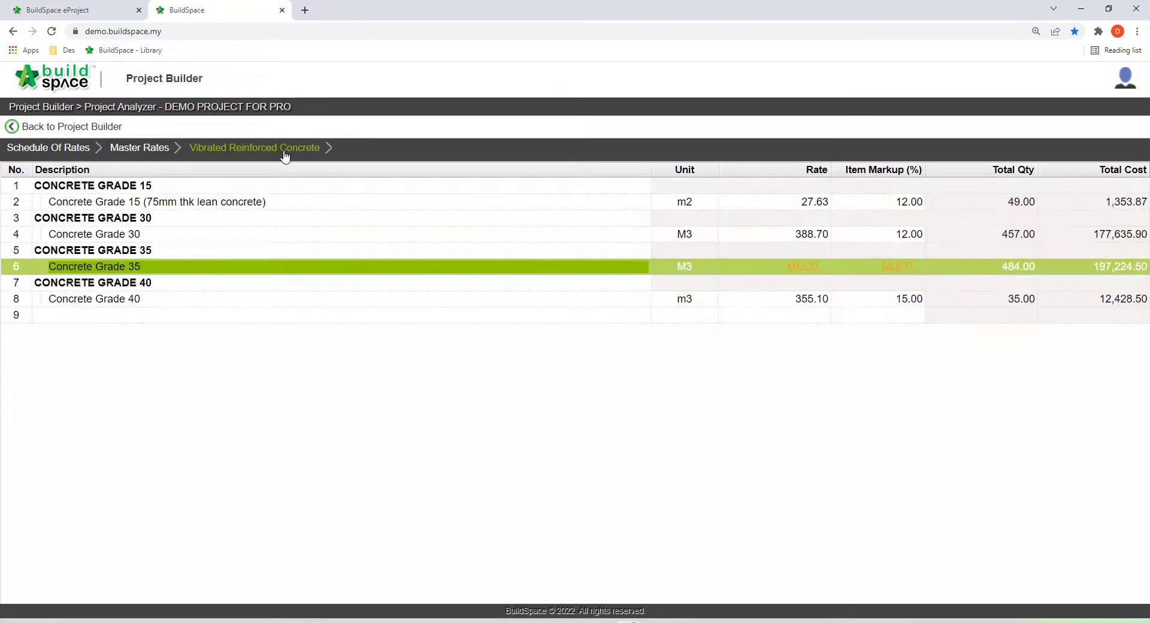
click(857, 267)
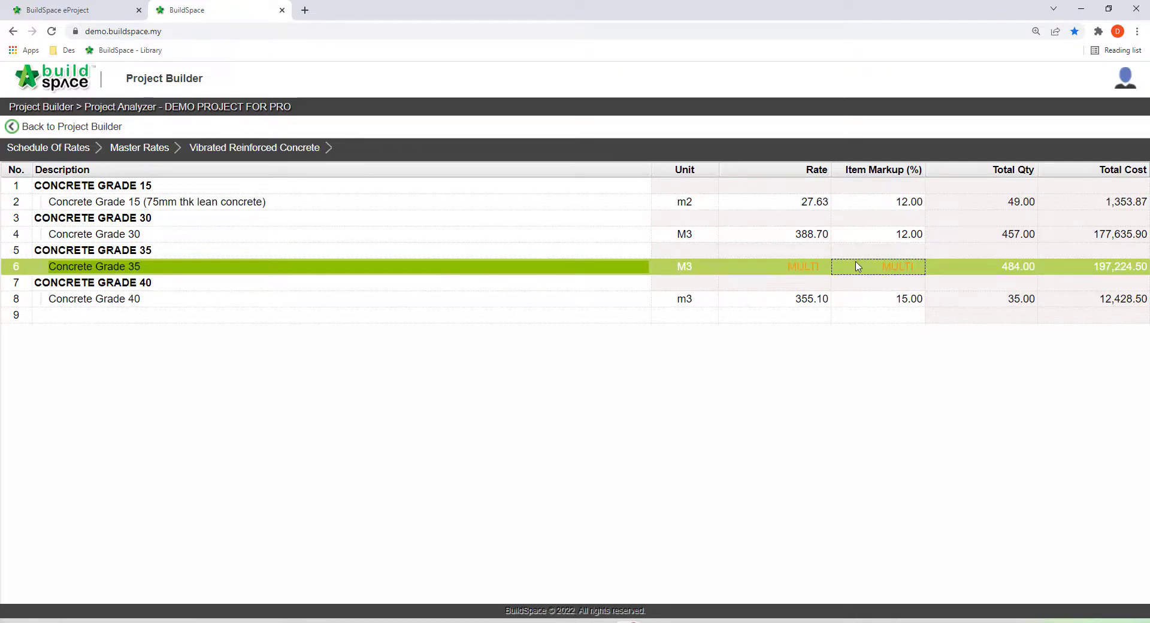
- In BILL 1 - BUILDING WORKS, set the element markup to 7% from WORK BELOW GROUND FLOOR LEVEL through STRUCTURAL WALLS and 10% for ROOF FINISHES AND RAINWATER GOODS
click(59, 127)
double_click(473, 228)
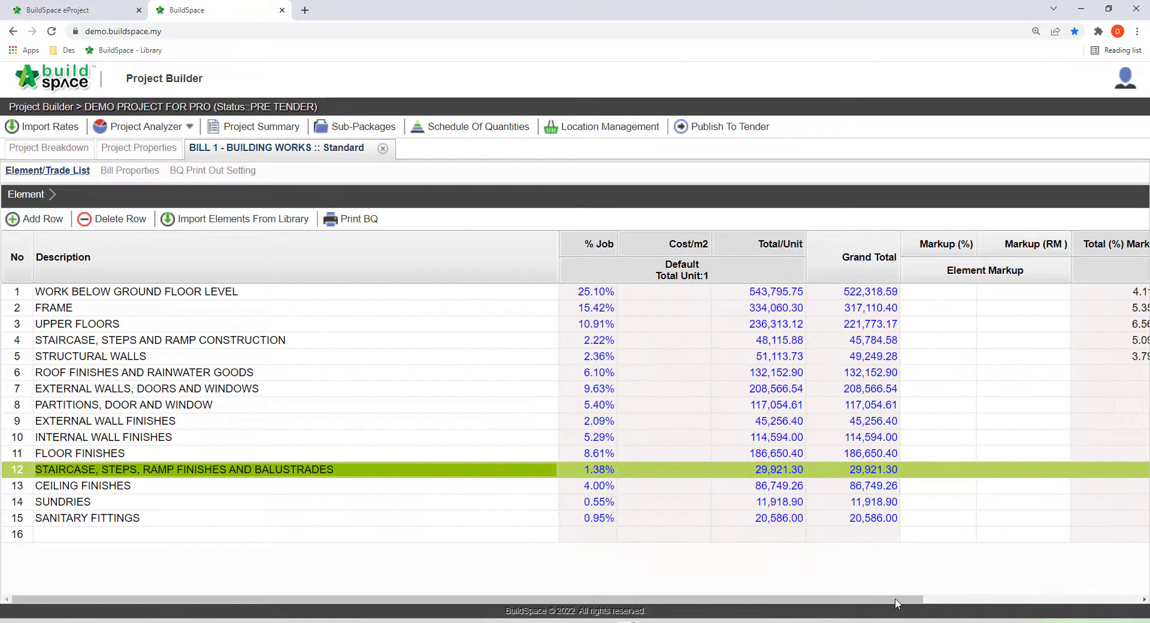
click(930, 294)
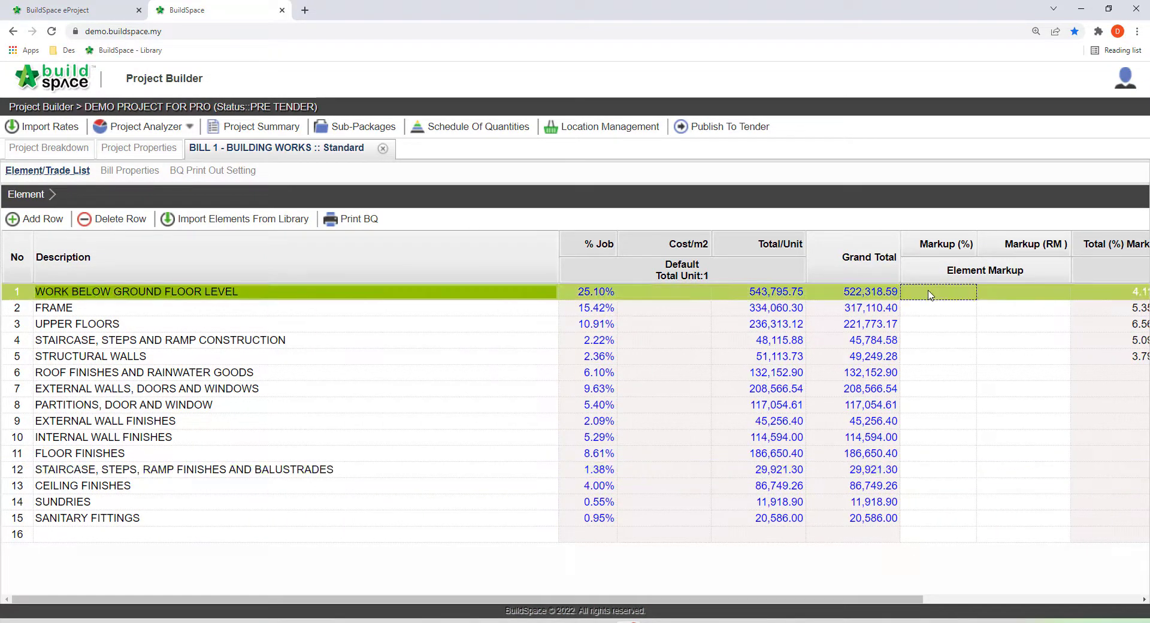
double_click(929, 294)
text(7)
key(Return)
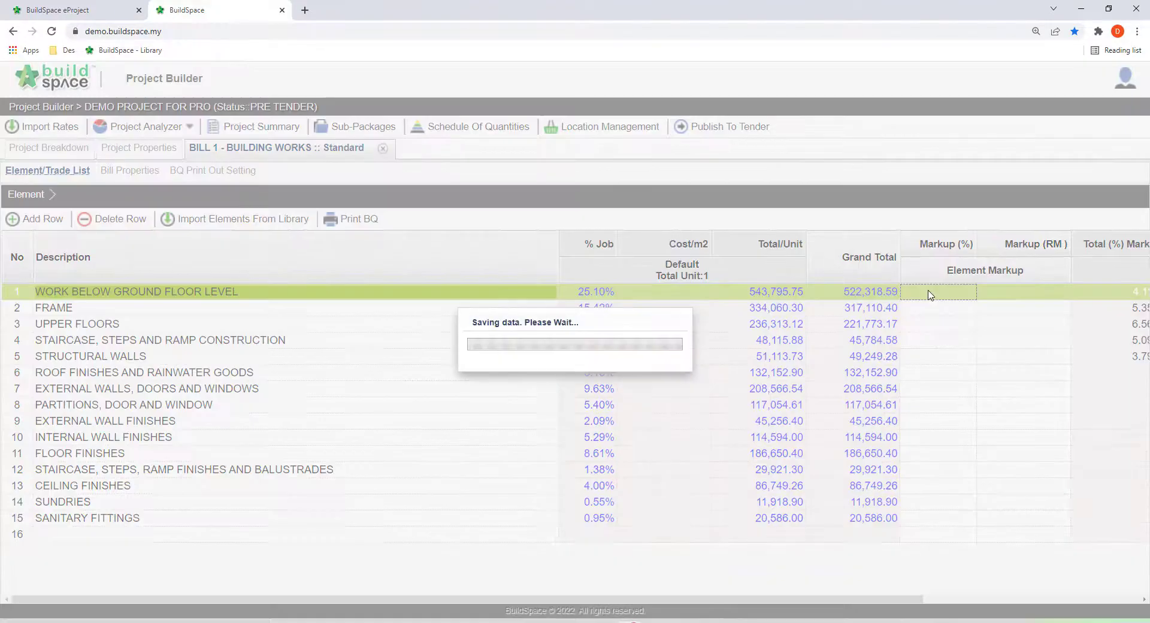
key(Down)
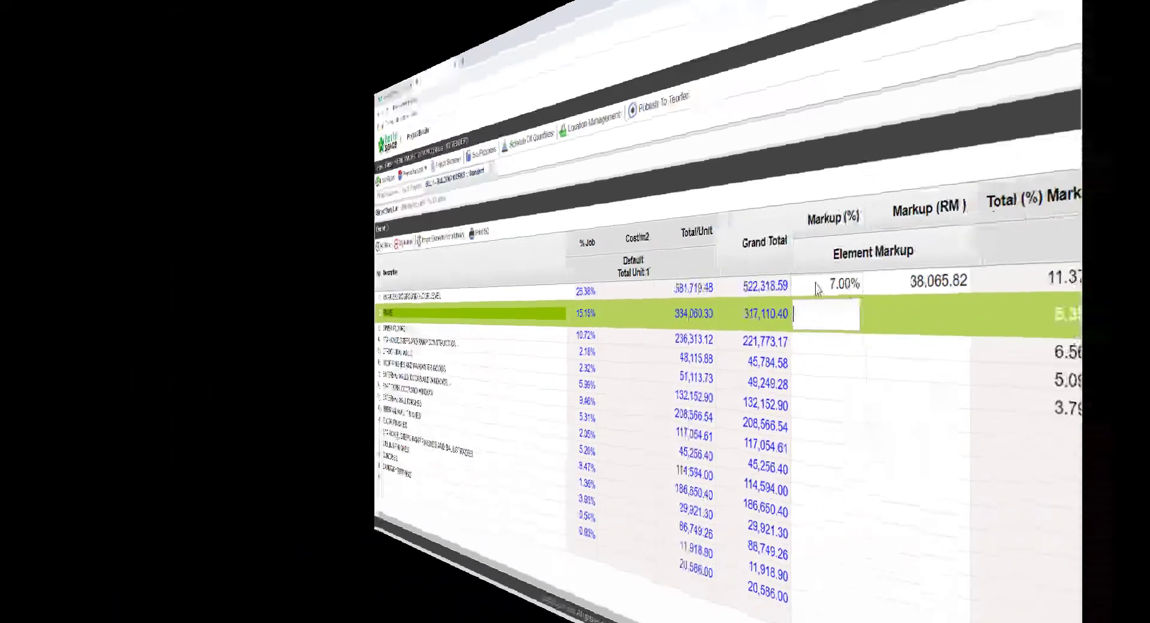
key(Down)
key(Return)
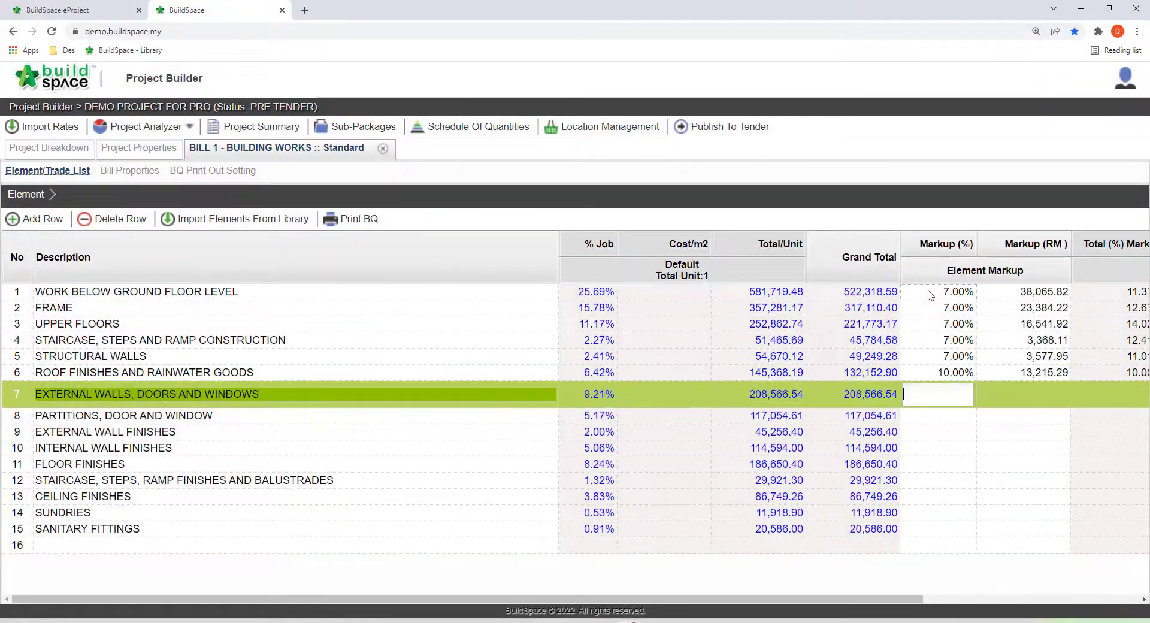
- Set the element markup to 11% for EXTERNAL WALLS, DOORS AND WINDOWS and for PARTITIONS, DOOR AND WINDOW
key(Return)
key(Down)
key(Return)
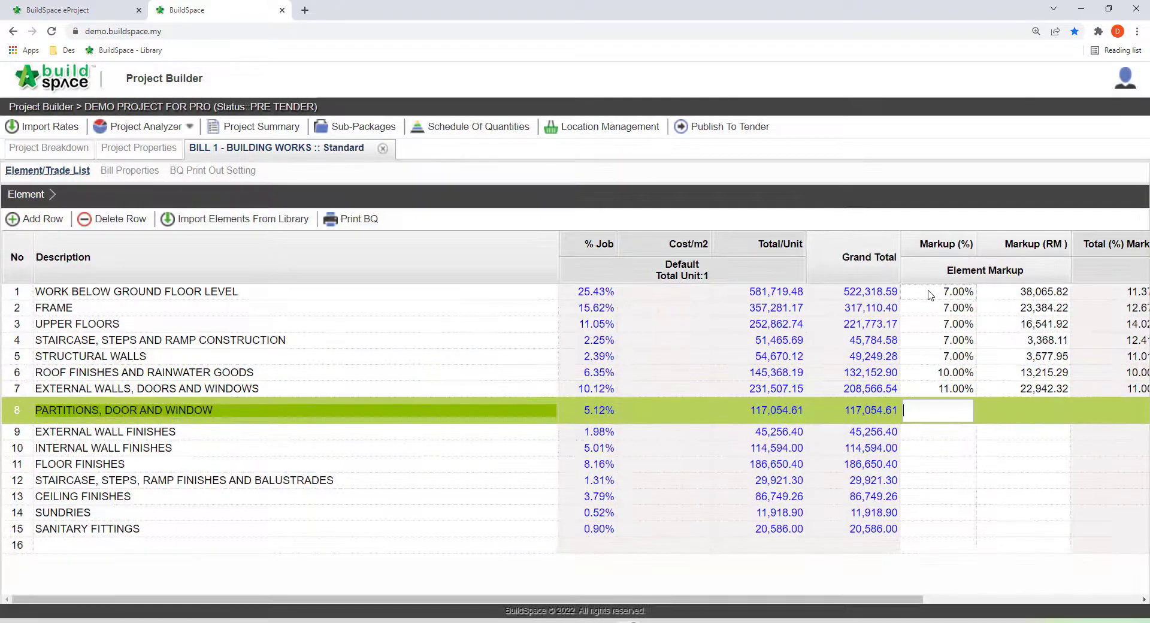
text(11)
key(Return)
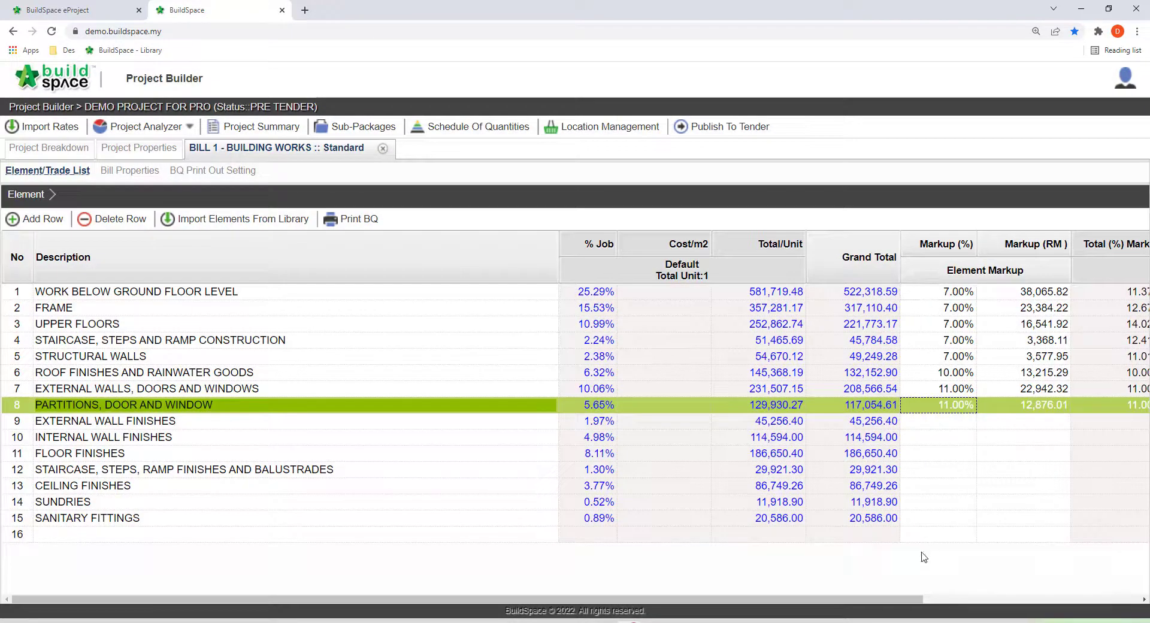
- Review the markup summary of the Bill 1 elements, checking the total item and element markup in RM
drag(900, 599, 1140, 618)
click(968, 295)
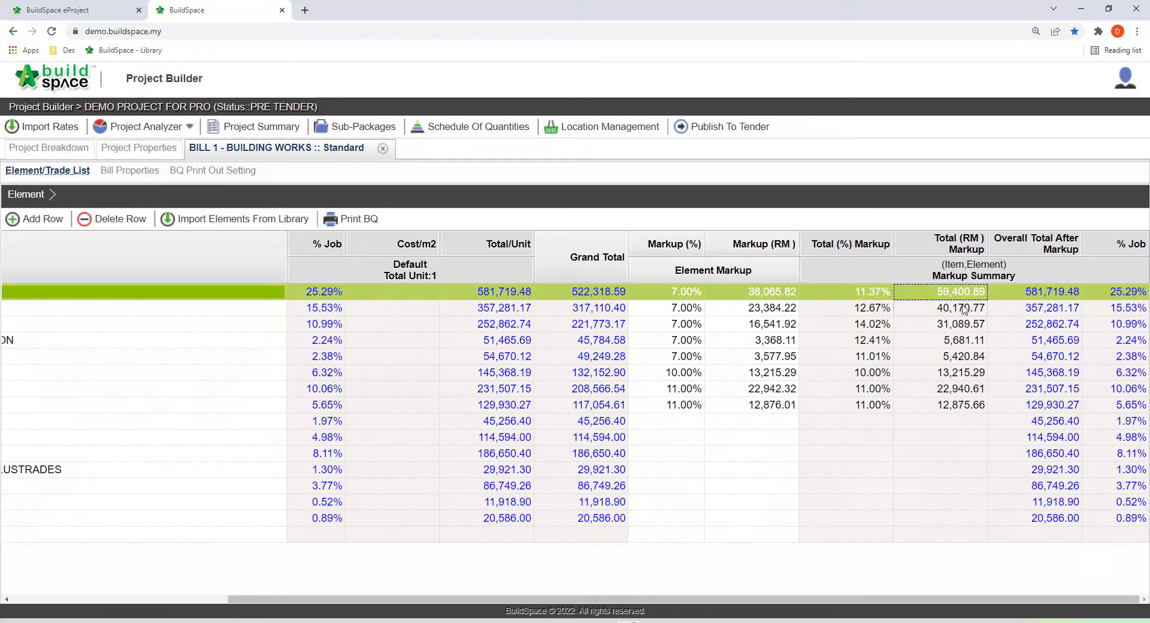
click(964, 309)
click(964, 325)
click(965, 343)
click(965, 371)
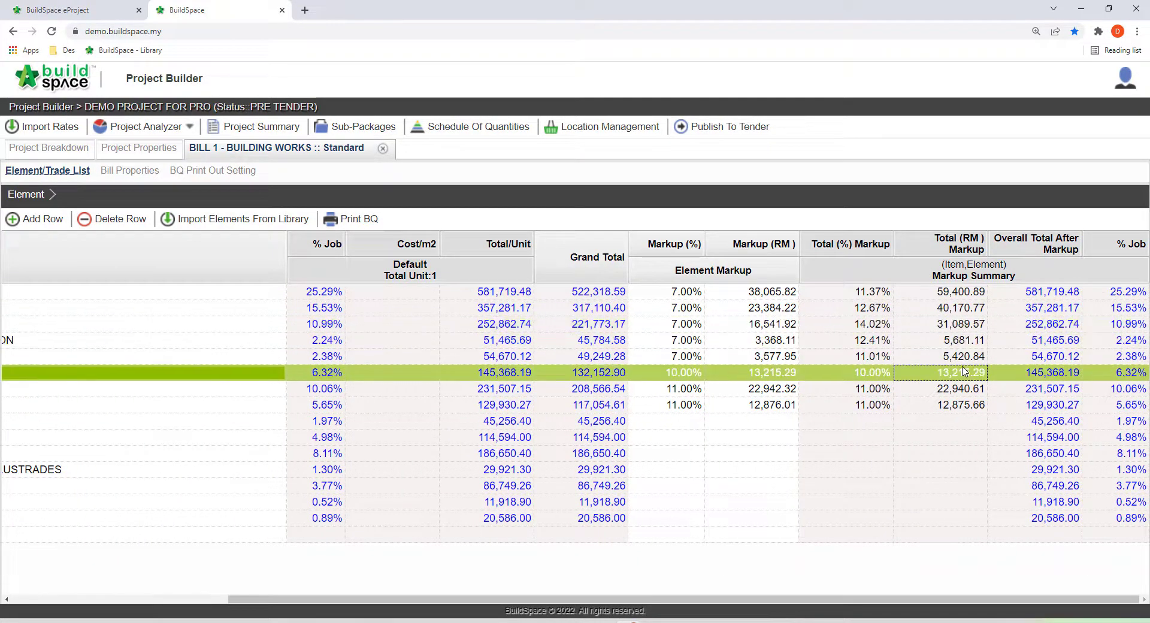
click(960, 389)
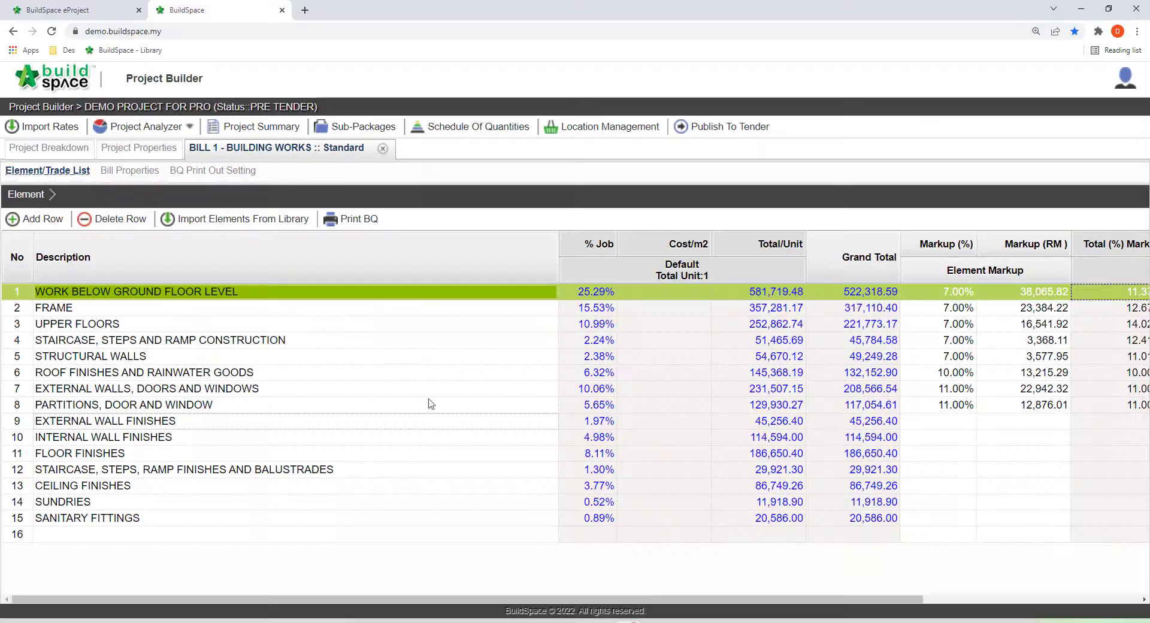
- Generate the printout of all Bill 1 elements including the summary page and look through the resulting PDF
click(358, 230)
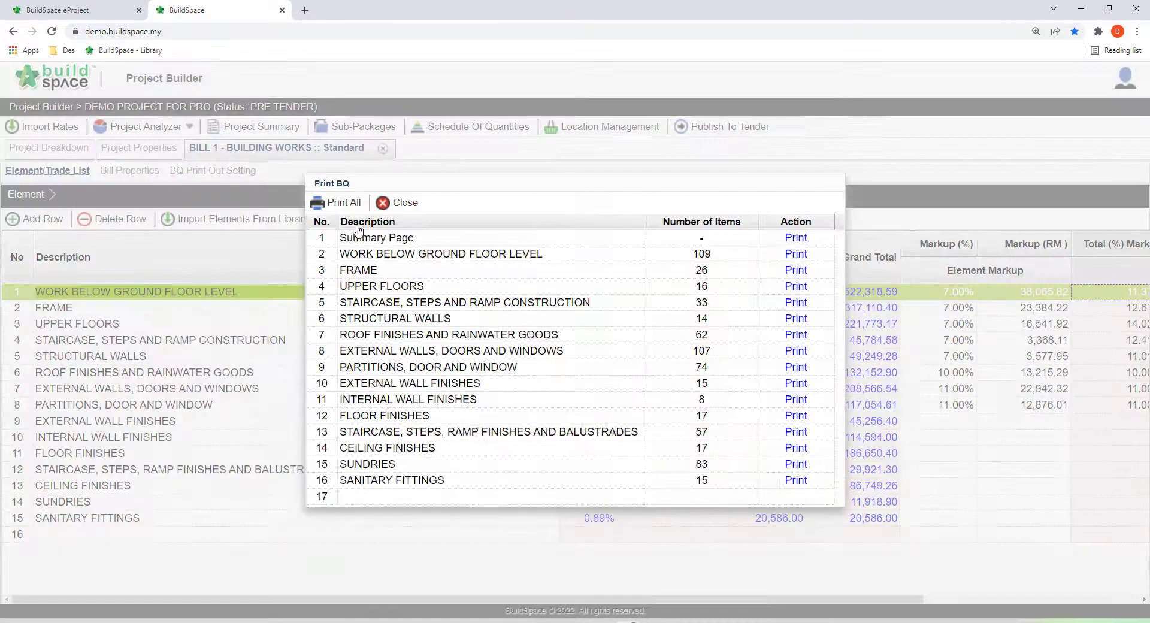
click(335, 202)
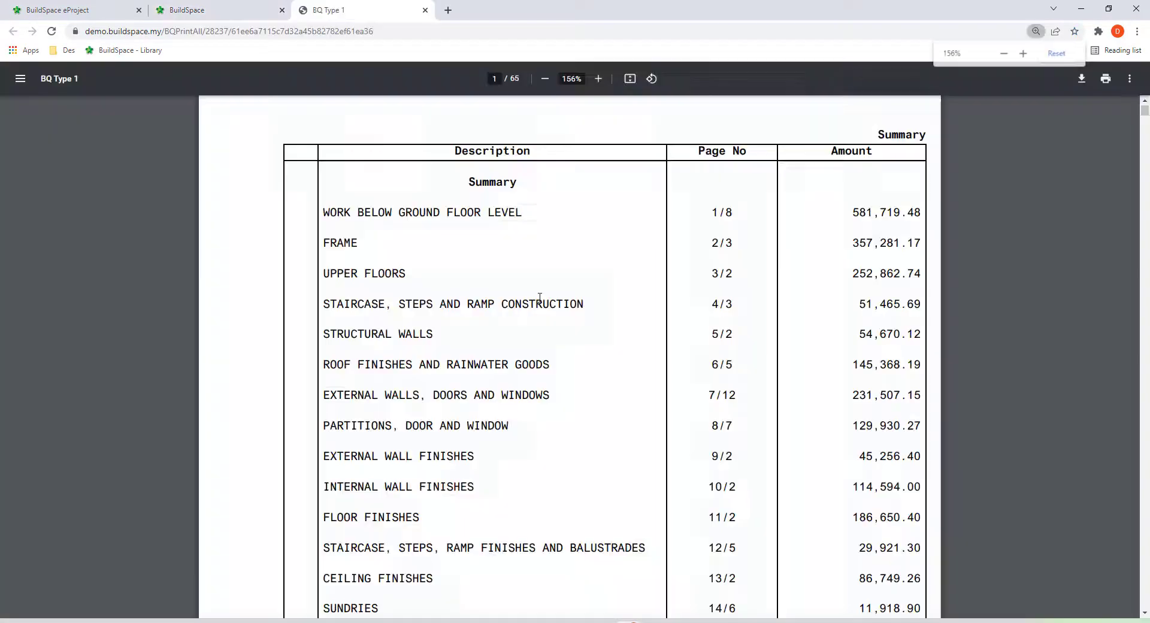
scroll(540, 297, down, 15)
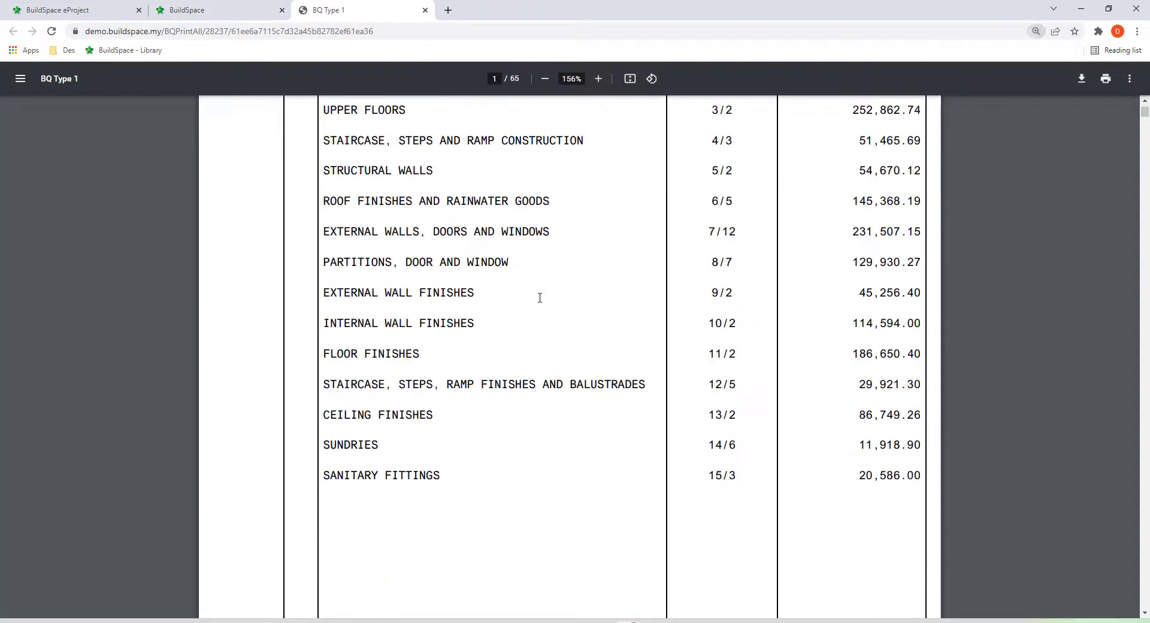
scroll(540, 297, down, 7)
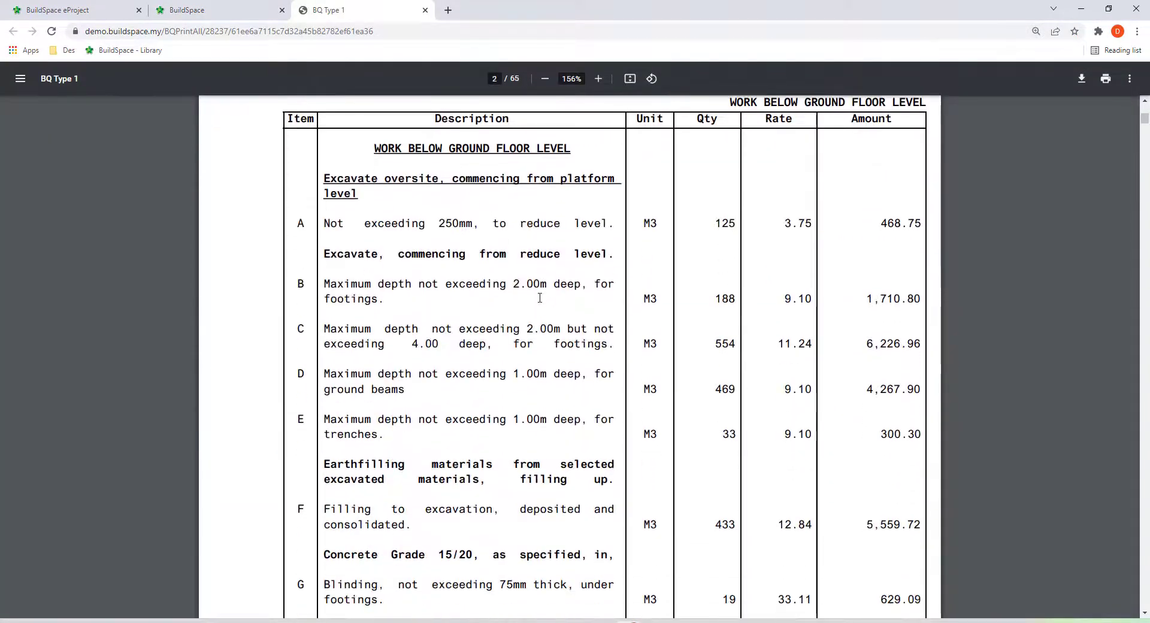
scroll(540, 297, down, 3)
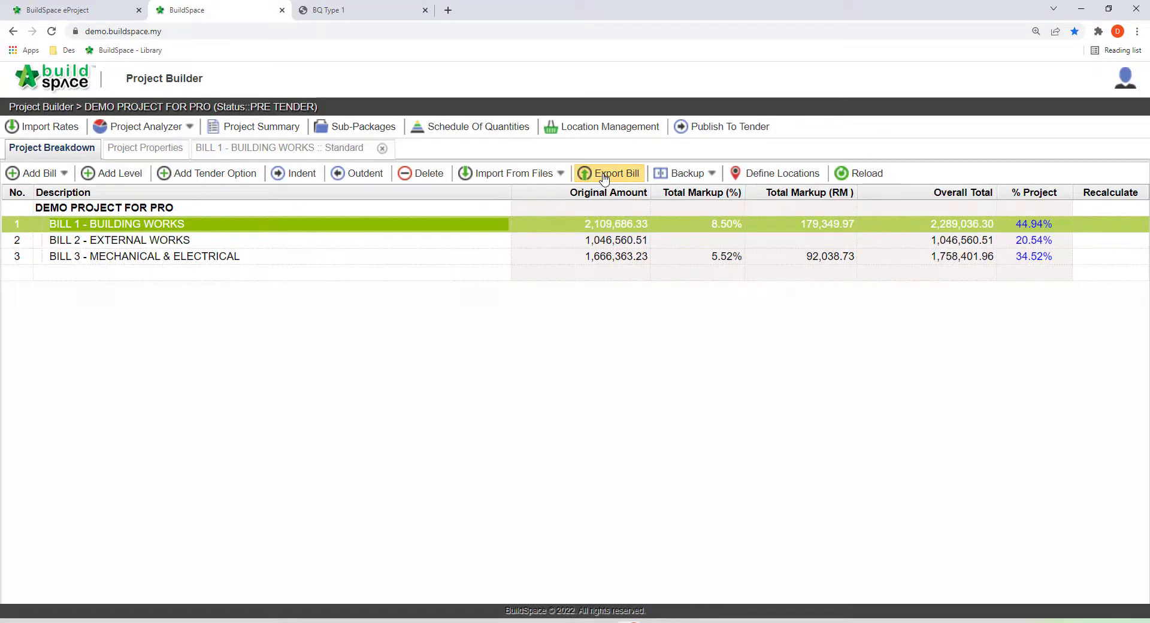
- Export all elements of BILL 1 - BUILDING WORKS with rates and quantities and download them as an Excel file
click(603, 176)
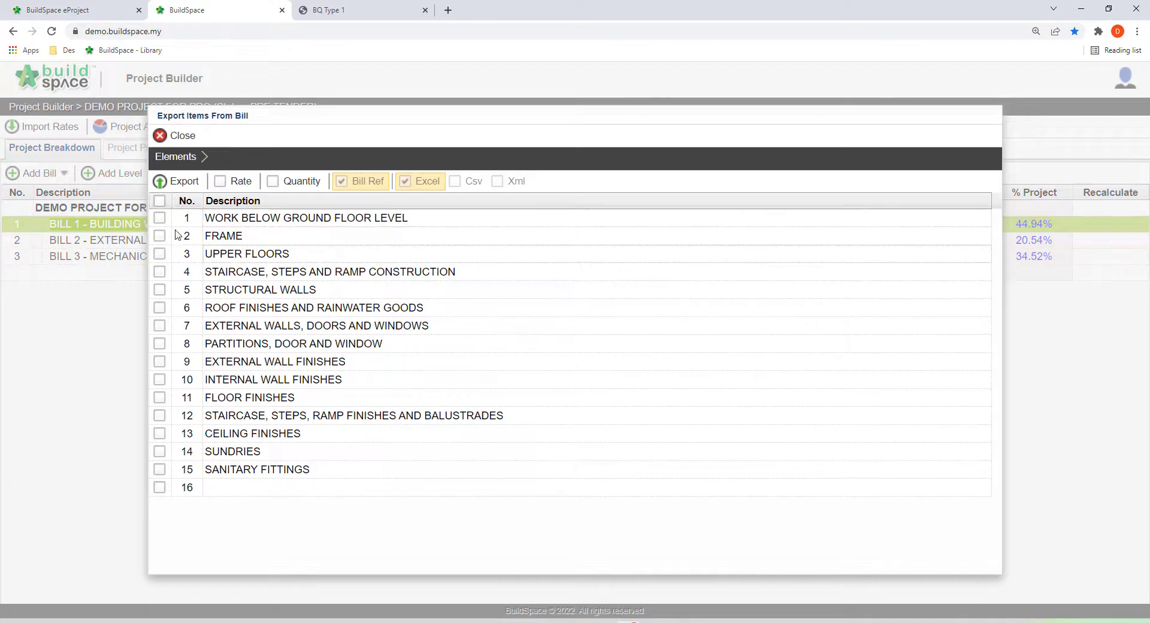
click(159, 201)
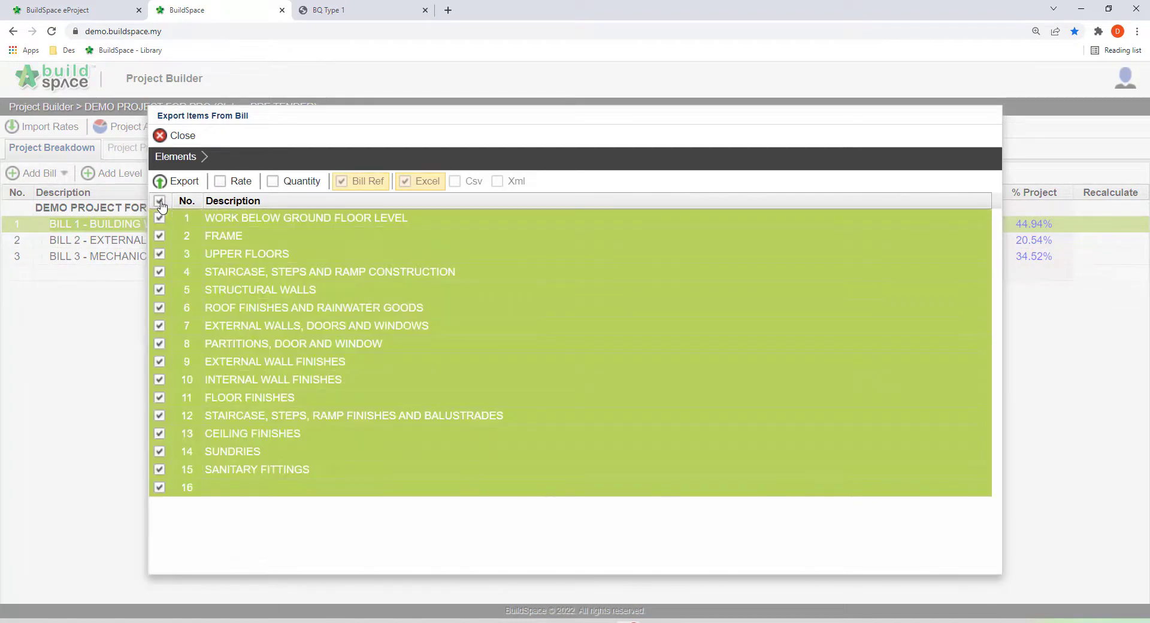
click(231, 181)
click(284, 186)
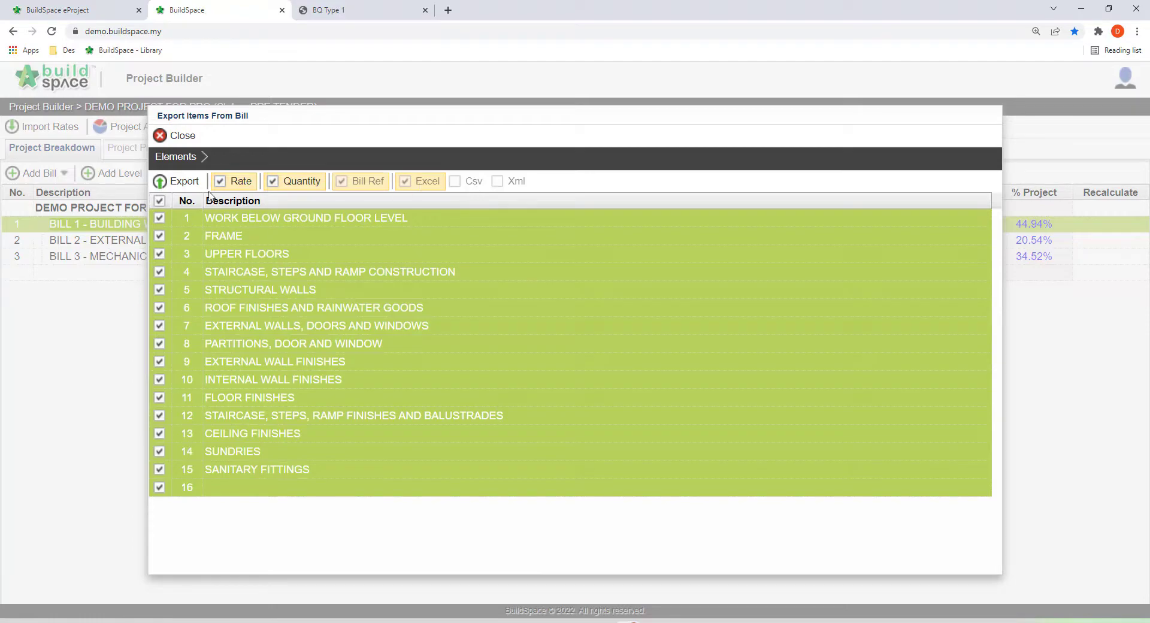
click(189, 184)
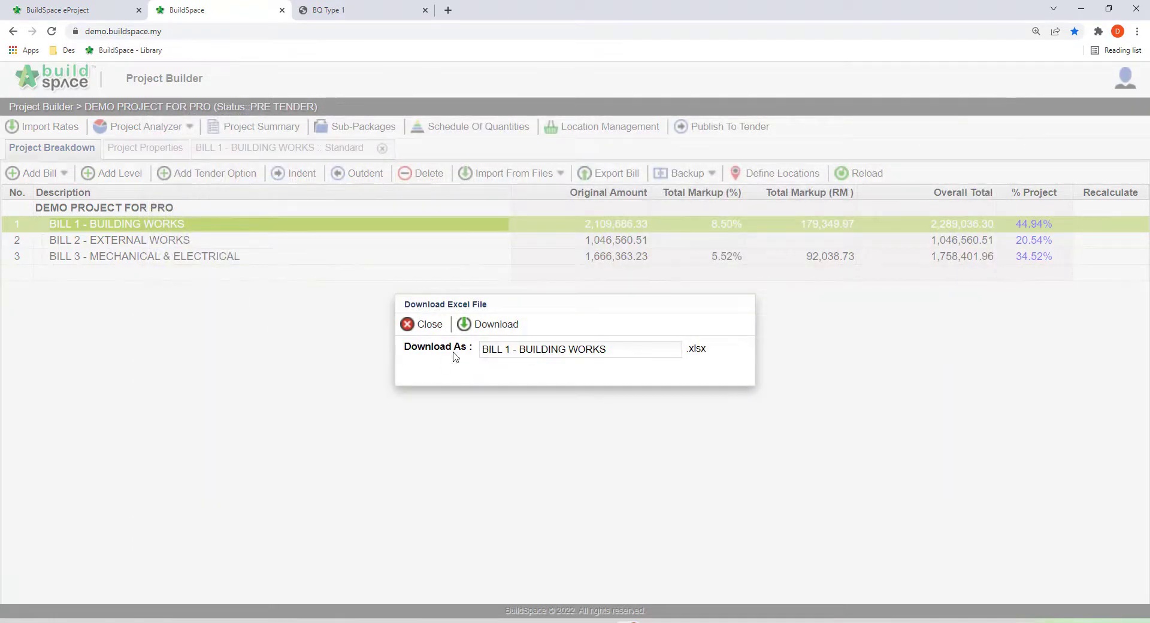
click(501, 325)
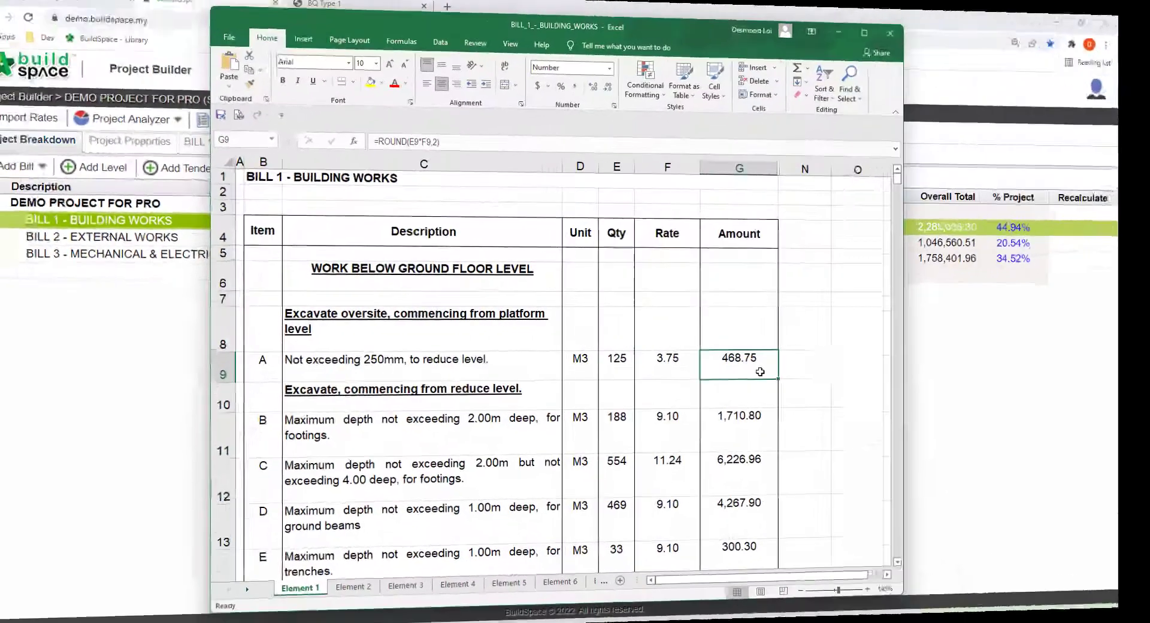
- Inspect the Amount formulas of items A, B and C in the exported Excel bill
double_click(765, 372)
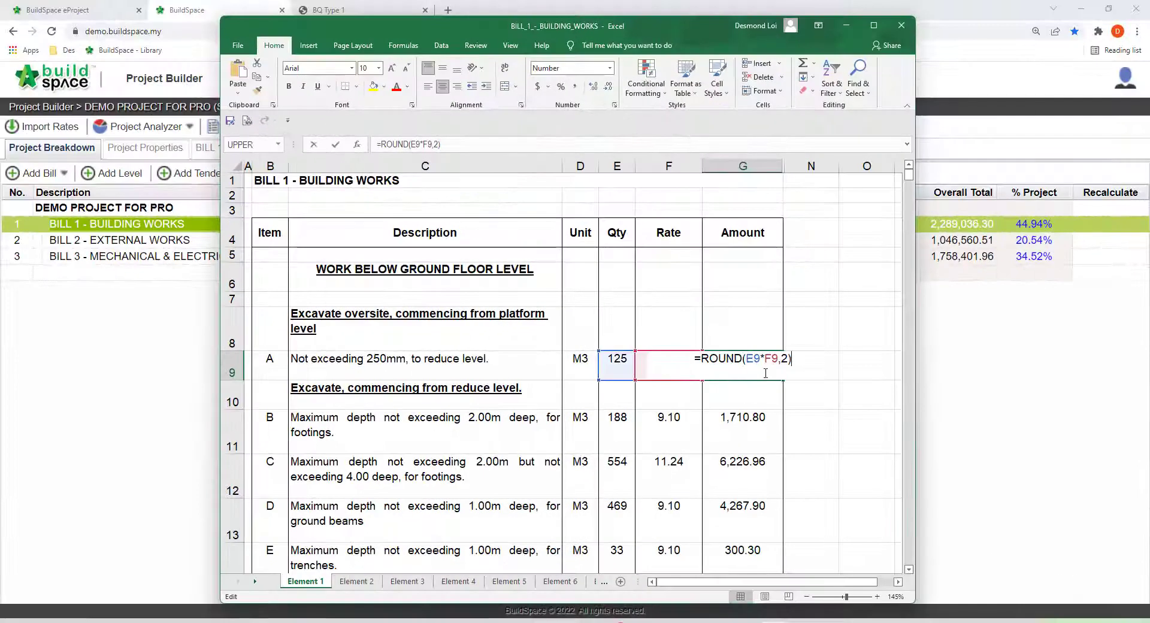
click(769, 428)
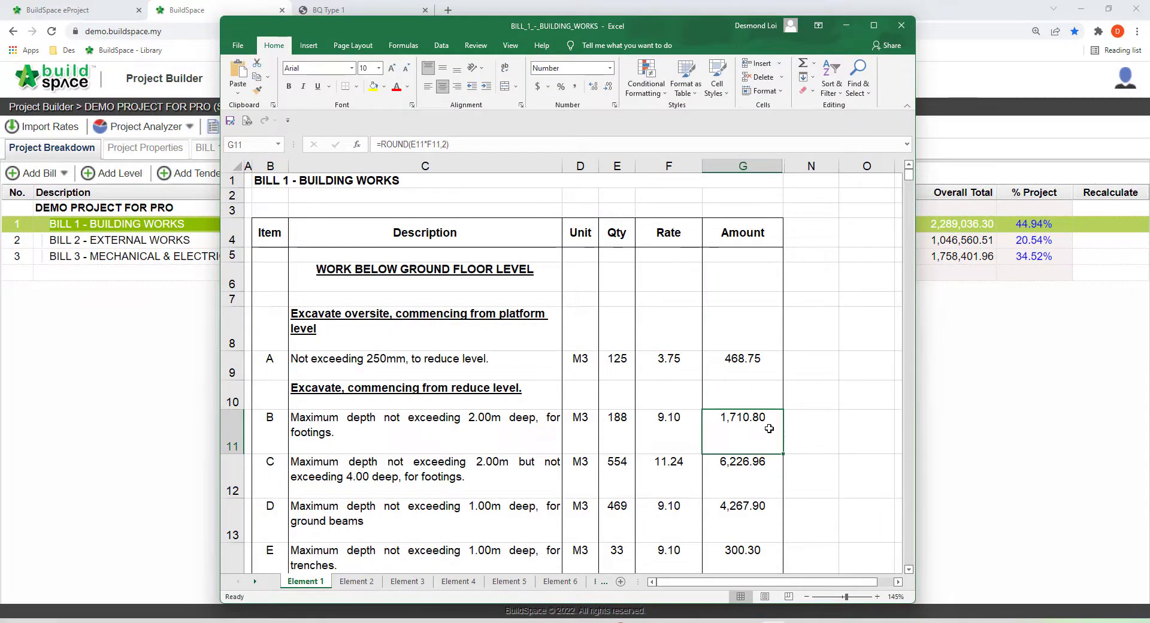
double_click(770, 429)
key(Escape)
click(756, 476)
double_click(765, 475)
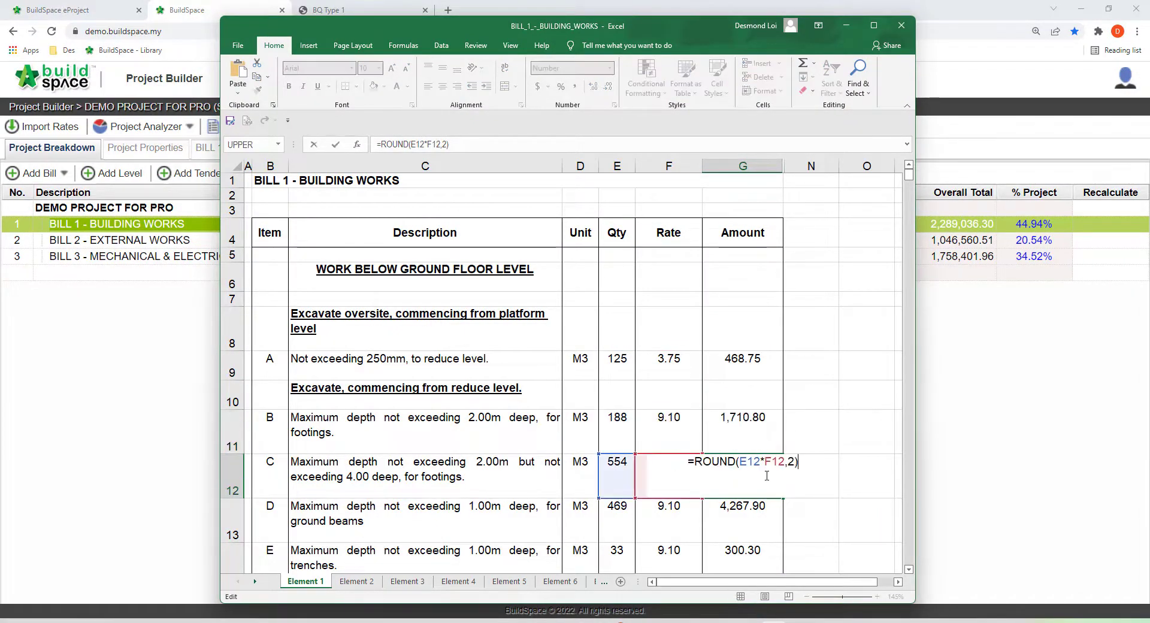
key(Escape)
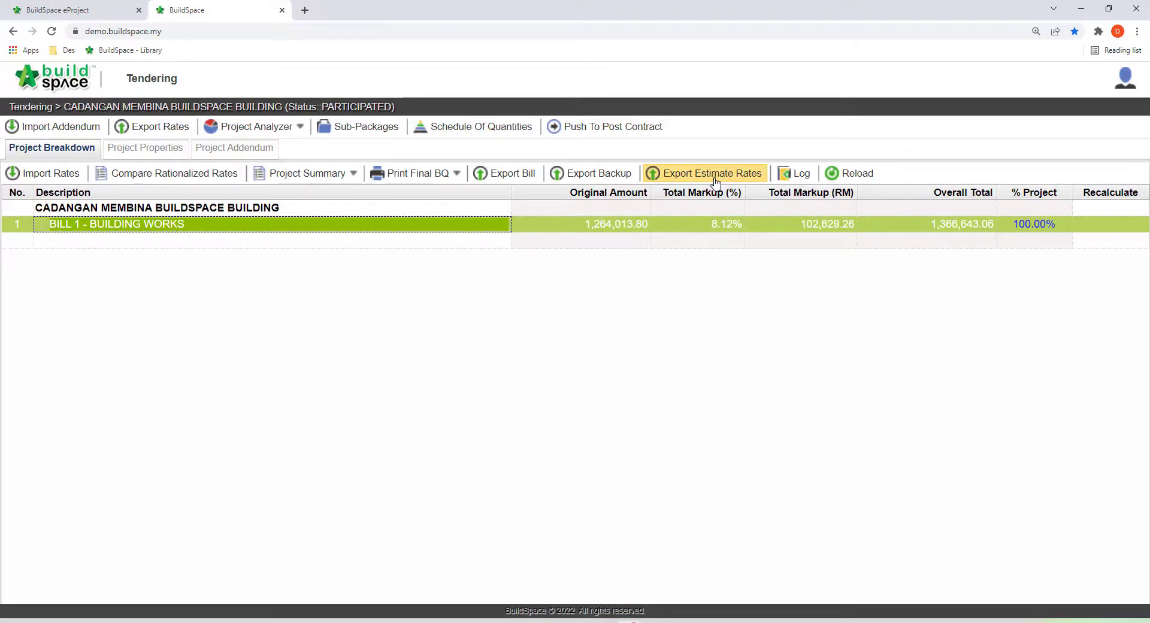
- Export the estimate rates of CADANGAN MEMBINA BUILDSPACE BUILDING and submit the downloaded .tr file as the tender rates in BuildSpace eProject
click(714, 179)
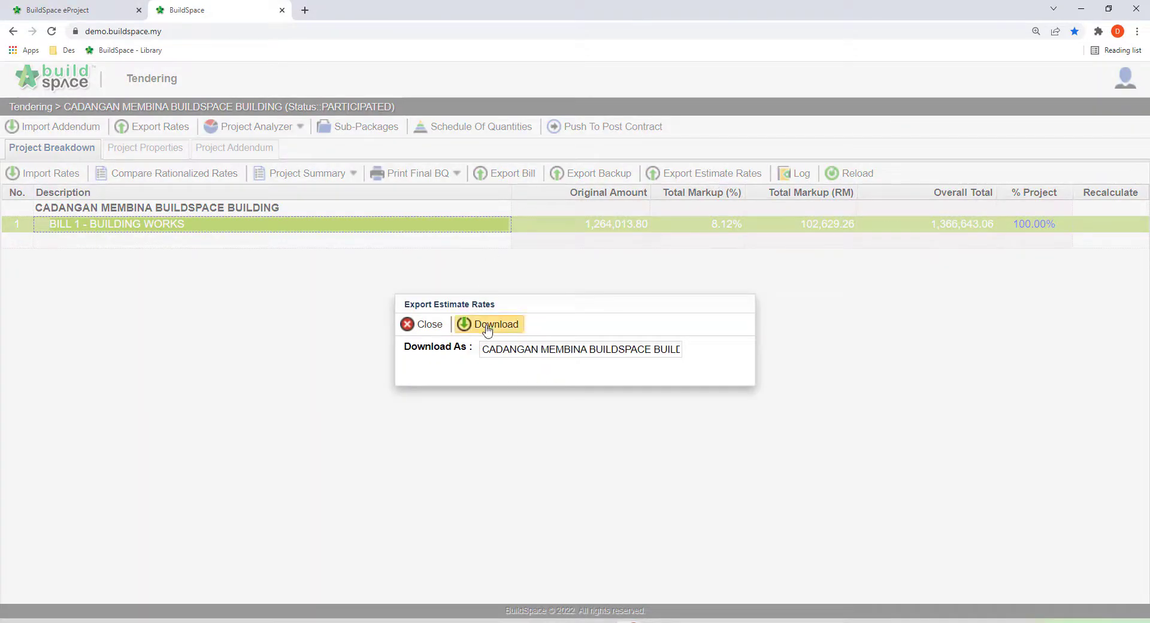
click(487, 327)
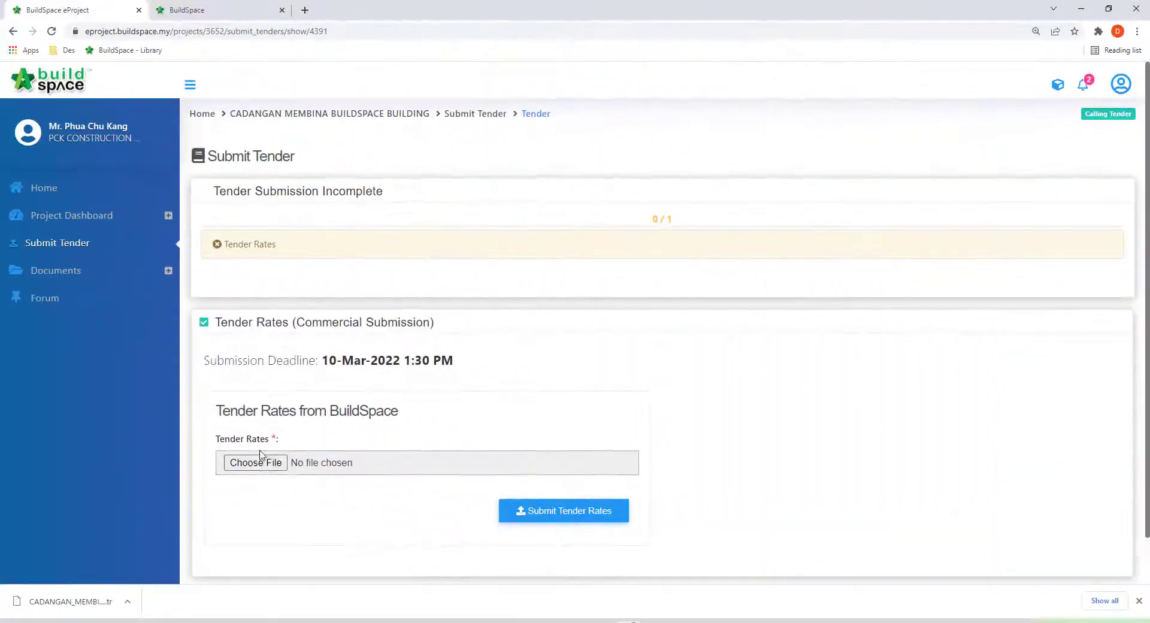
click(254, 464)
click(448, 239)
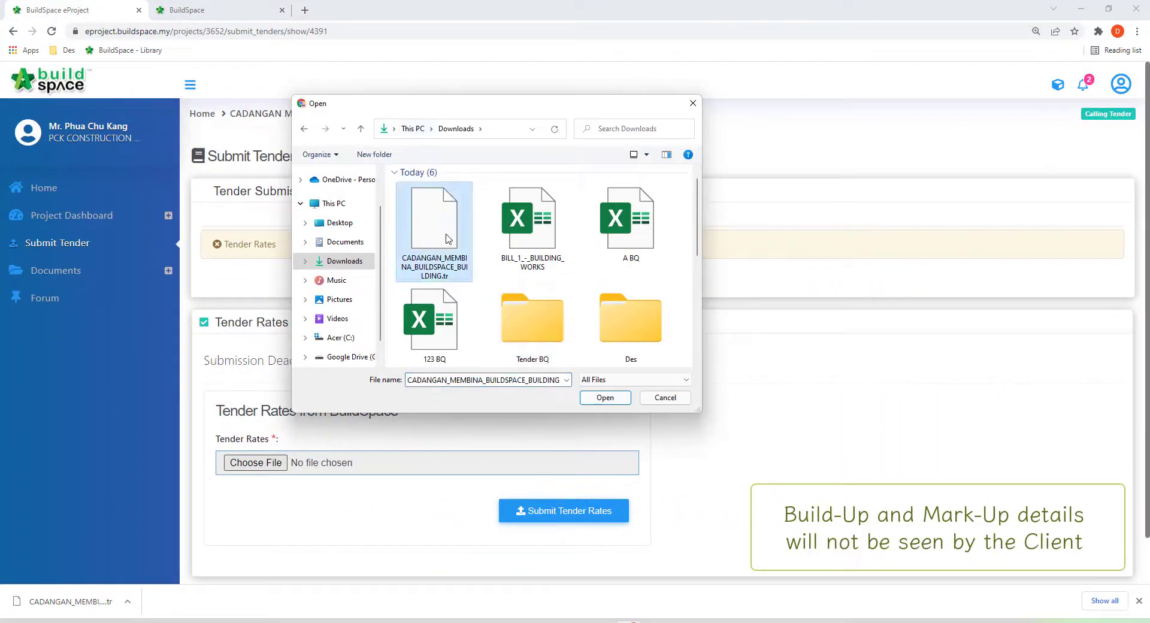
double_click(448, 239)
click(586, 514)
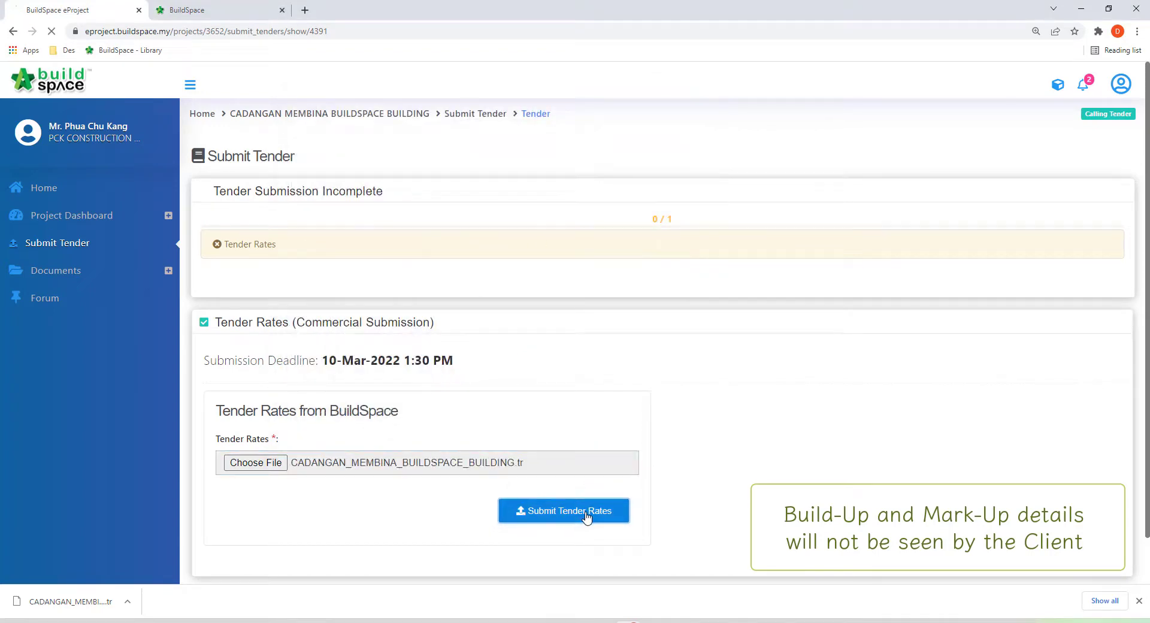